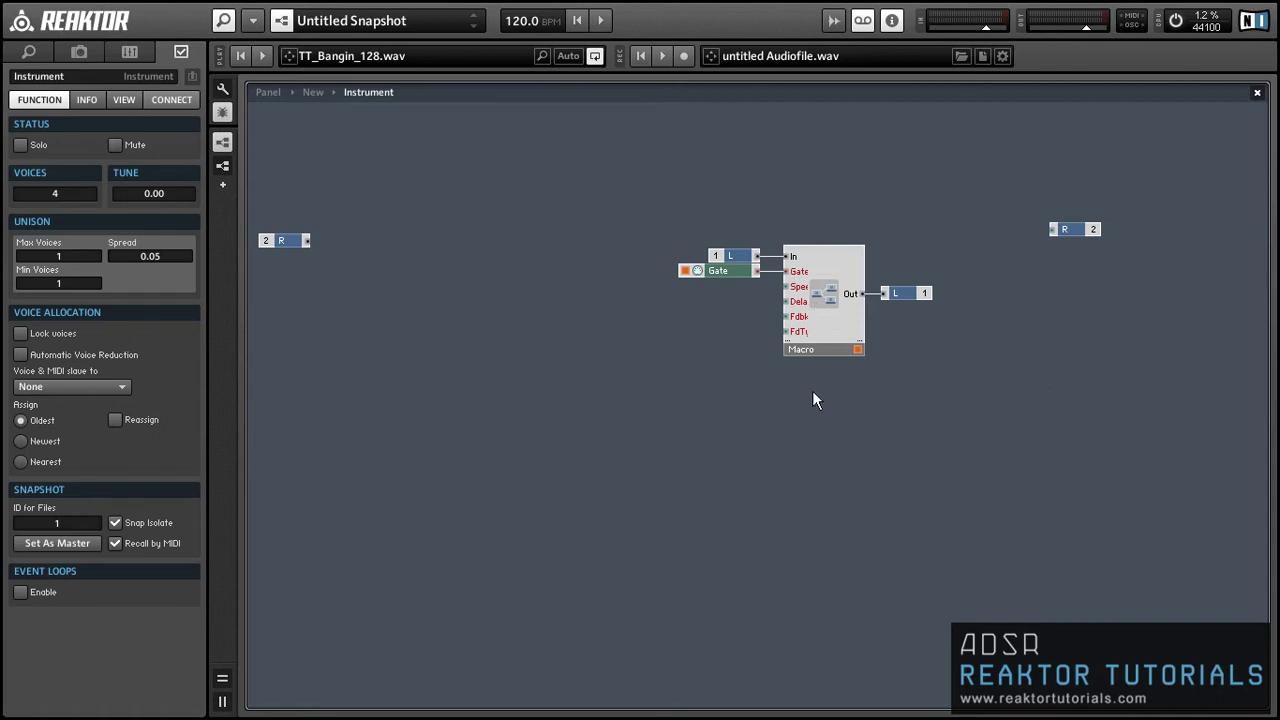
Step: Inspect the delay macro, then rename it to Glitch
{"action": "left_click", "coordinate": [833, 345]}
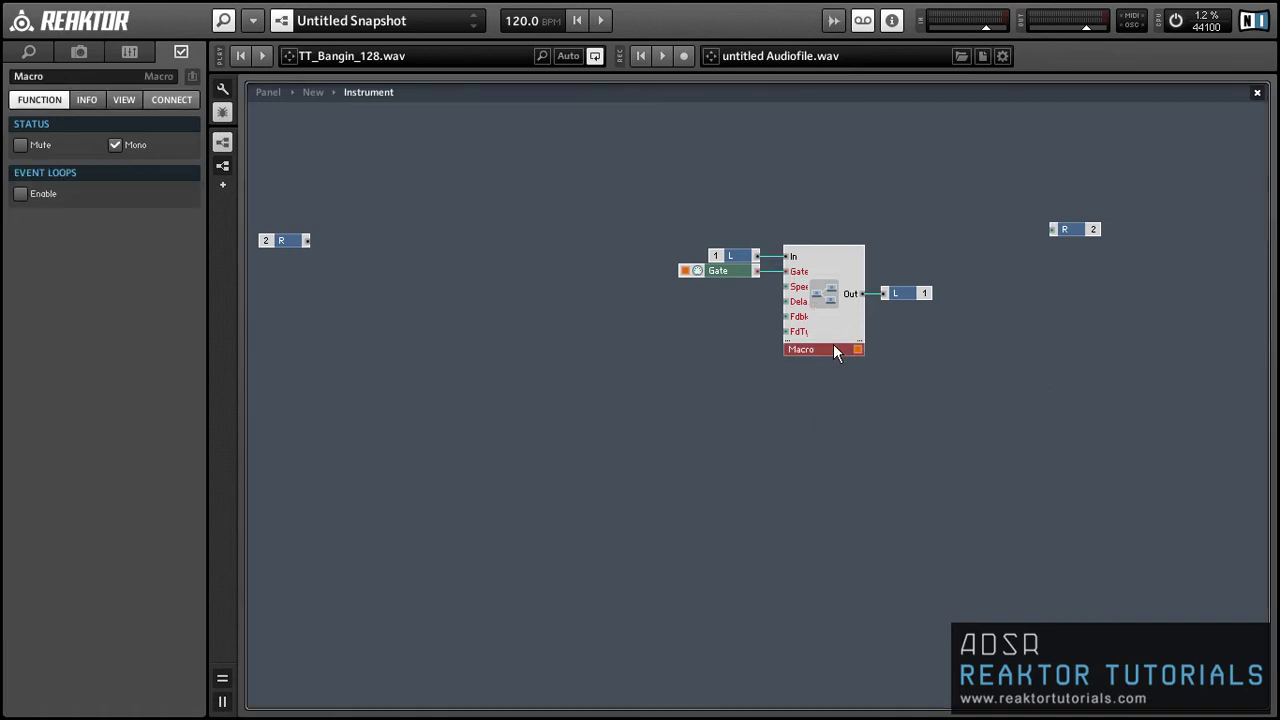
{"action": "double_click", "coordinate": [836, 323]}
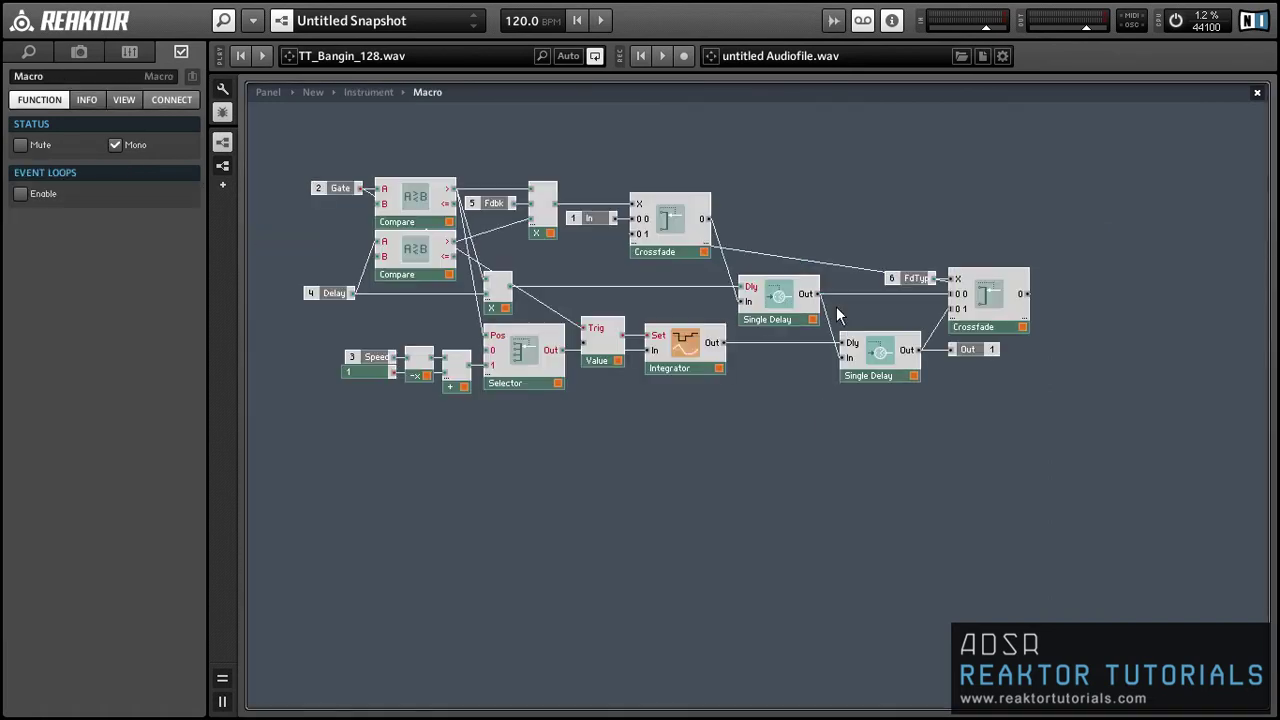
{"action": "double_click", "coordinate": [494, 490]}
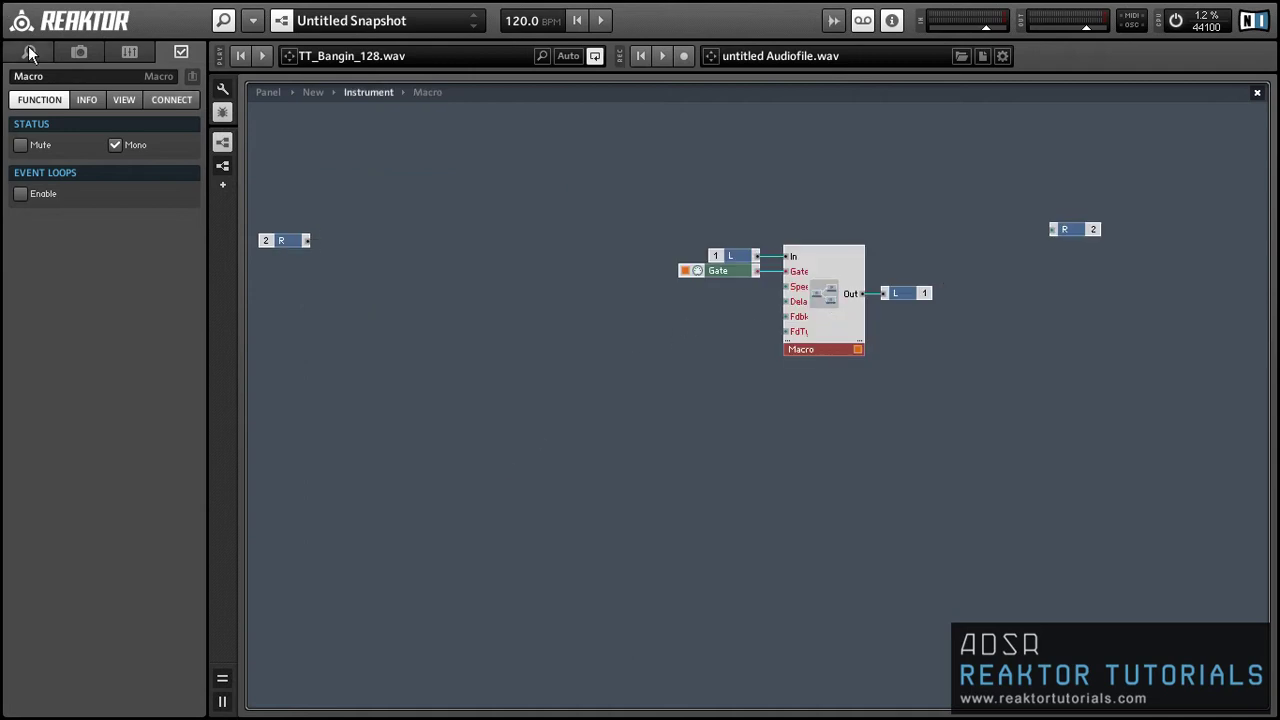
{"action": "left_click", "coordinate": [110, 76]}
{"action": "type", "text": "G"}
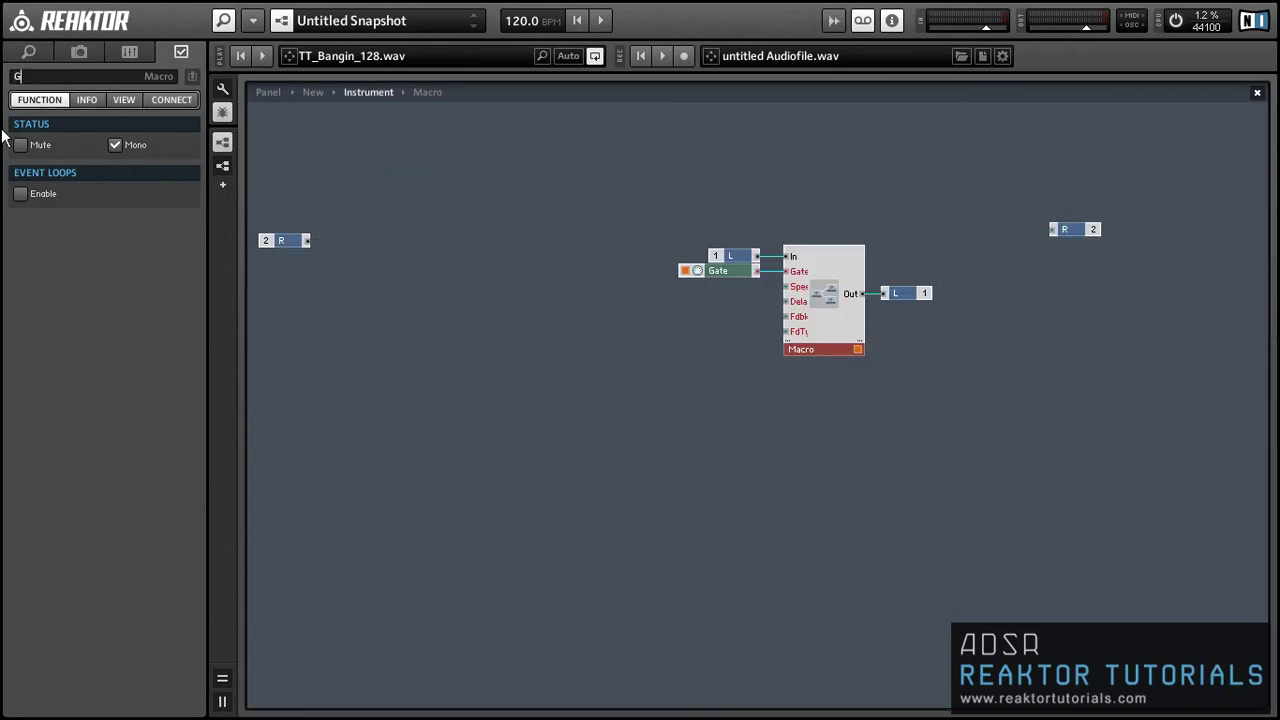
{"action": "type", "text": "litch"}
{"action": "key", "text": "Return"}
Step: Insert a new one-in, one-out macro (_New - 1in1out) beside Glitch
{"action": "left_click", "coordinate": [589, 327]}
{"action": "right_click", "coordinate": [566, 285]}
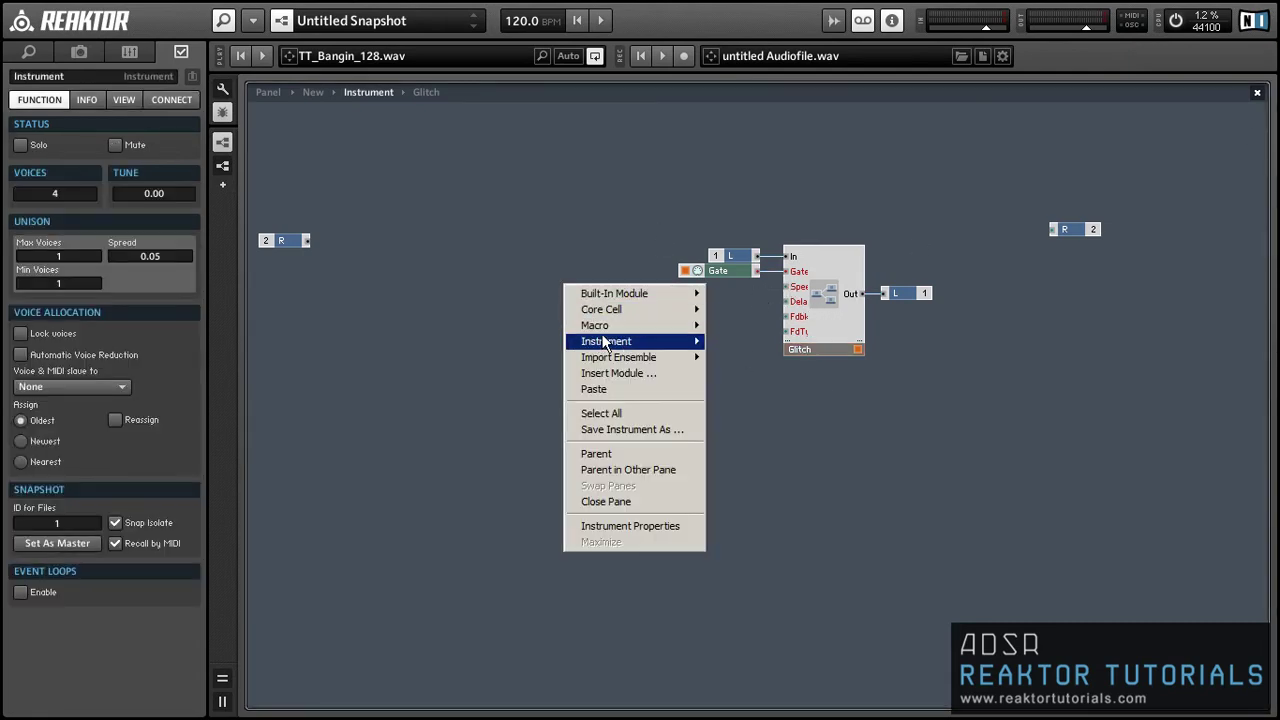
{"action": "mouse_move", "coordinate": [604, 327]}
{"action": "left_click", "coordinate": [817, 356]}
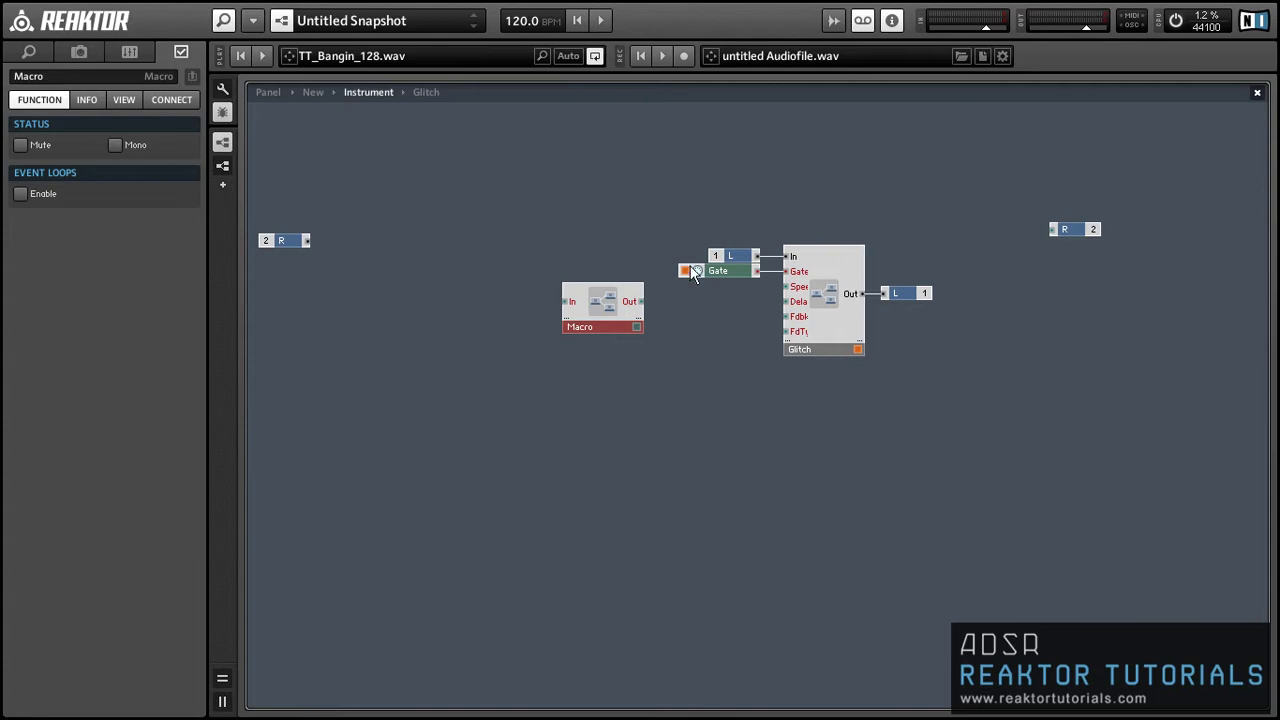
Step: Inside the new macro, rename the output port Speed and duplicate it as Delay
{"action": "double_click", "coordinate": [612, 309]}
{"action": "left_click", "coordinate": [933, 218]}
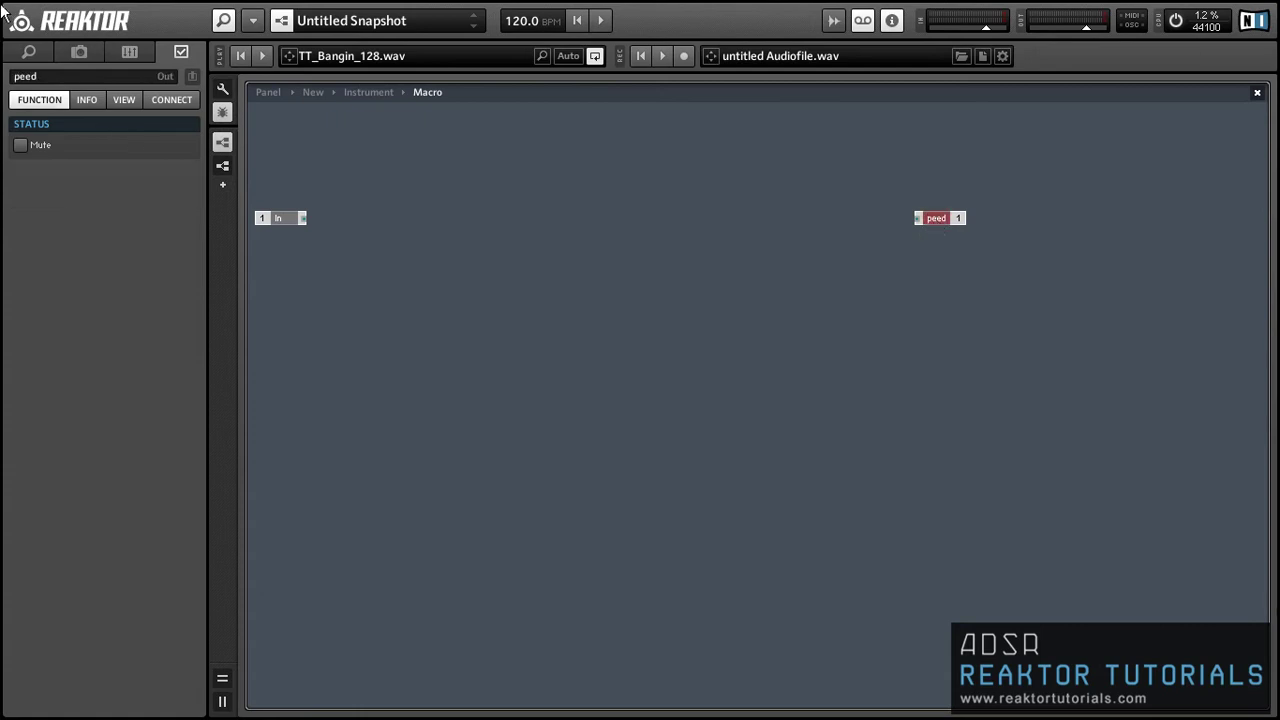
{"action": "left_click", "coordinate": [12, 78]}
{"action": "type", "text": "S"}
{"action": "left_click", "coordinate": [1044, 338]}
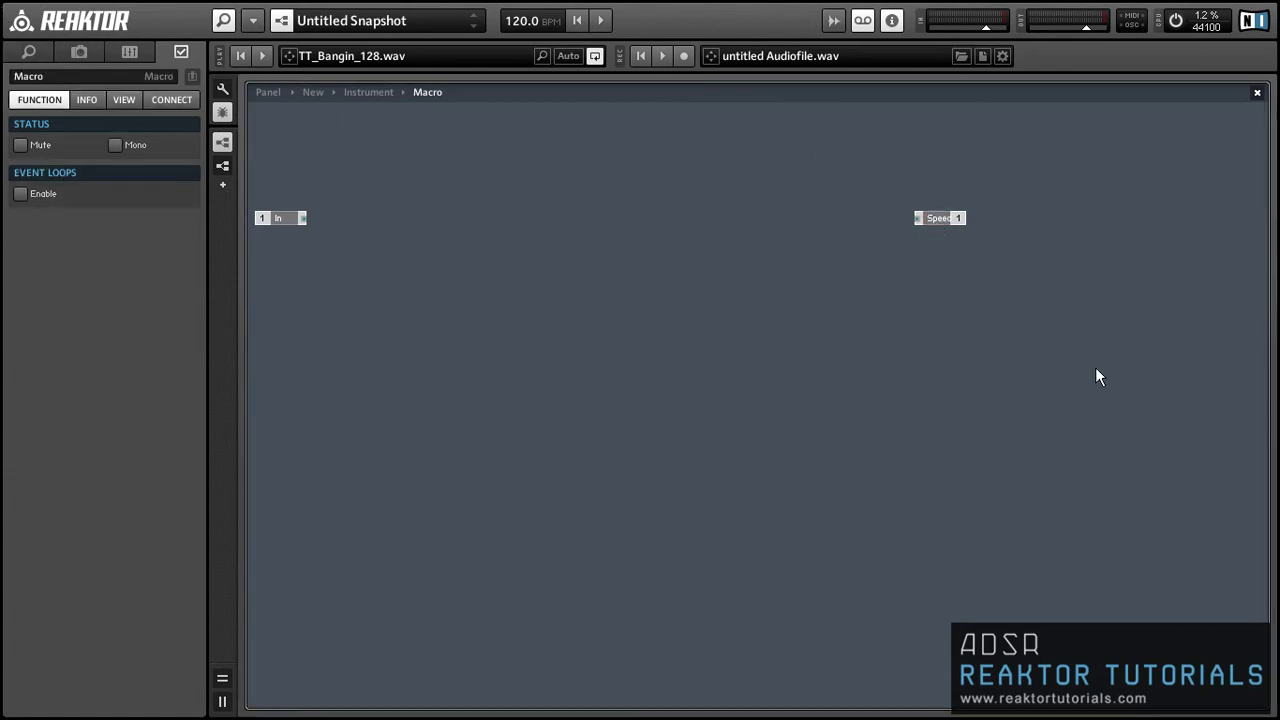
{"action": "left_click_drag", "start_coordinate": [926, 224], "coordinate": [946, 227]}
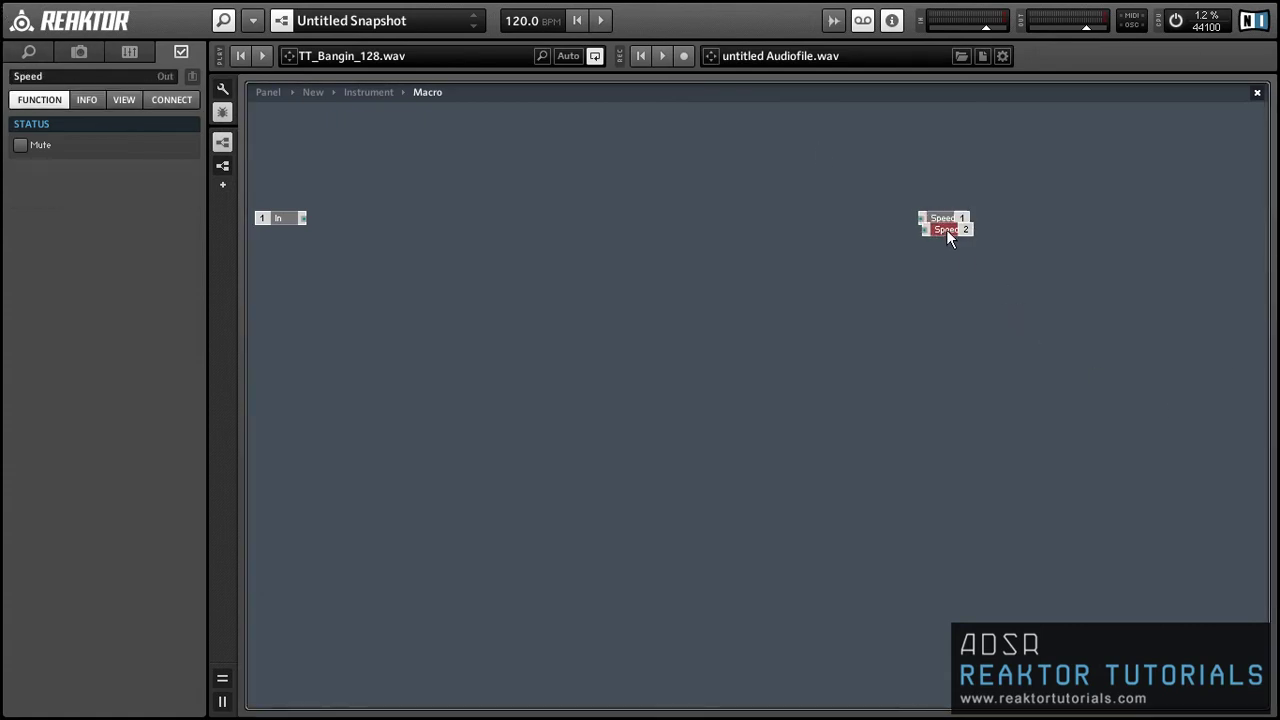
{"action": "double_click", "coordinate": [40, 76]}
{"action": "type", "text": "Delay"}
{"action": "key", "text": "Return"}
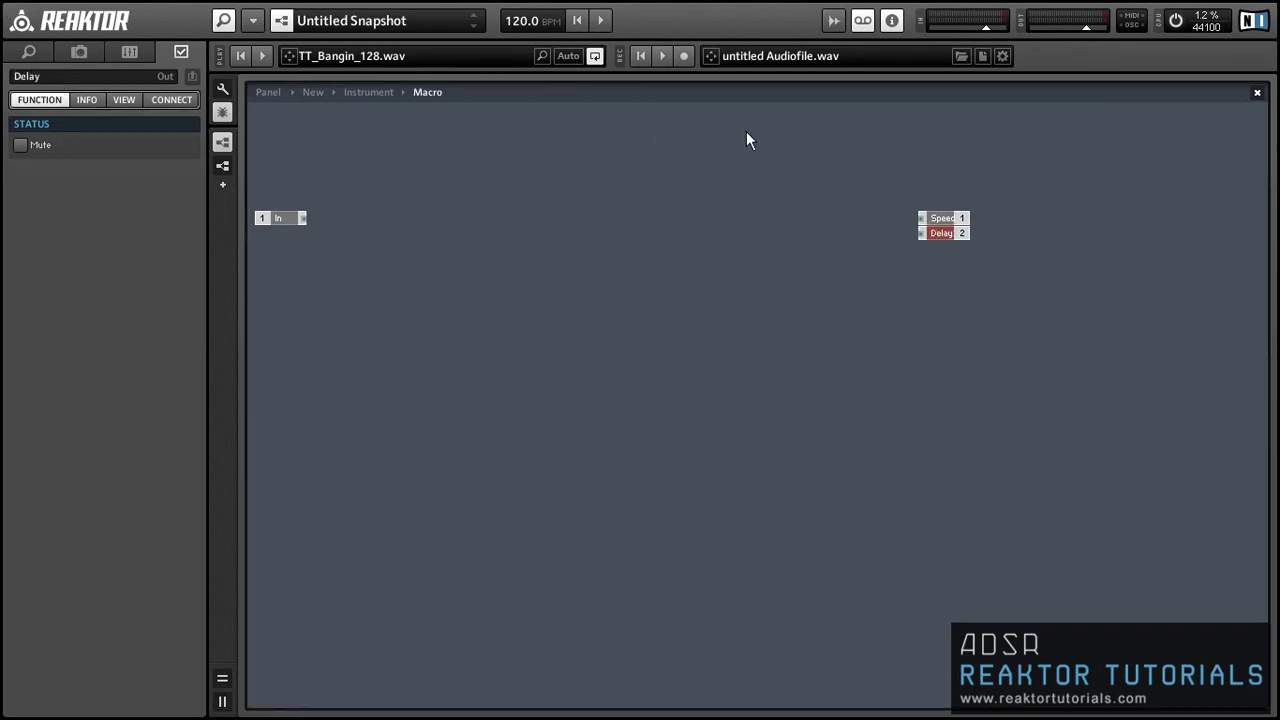
Step: Duplicate the Delay output as a third port named Fdbk
{"action": "left_click", "coordinate": [924, 253]}
{"action": "left_click", "coordinate": [942, 238]}
{"action": "right_click", "coordinate": [943, 238]}
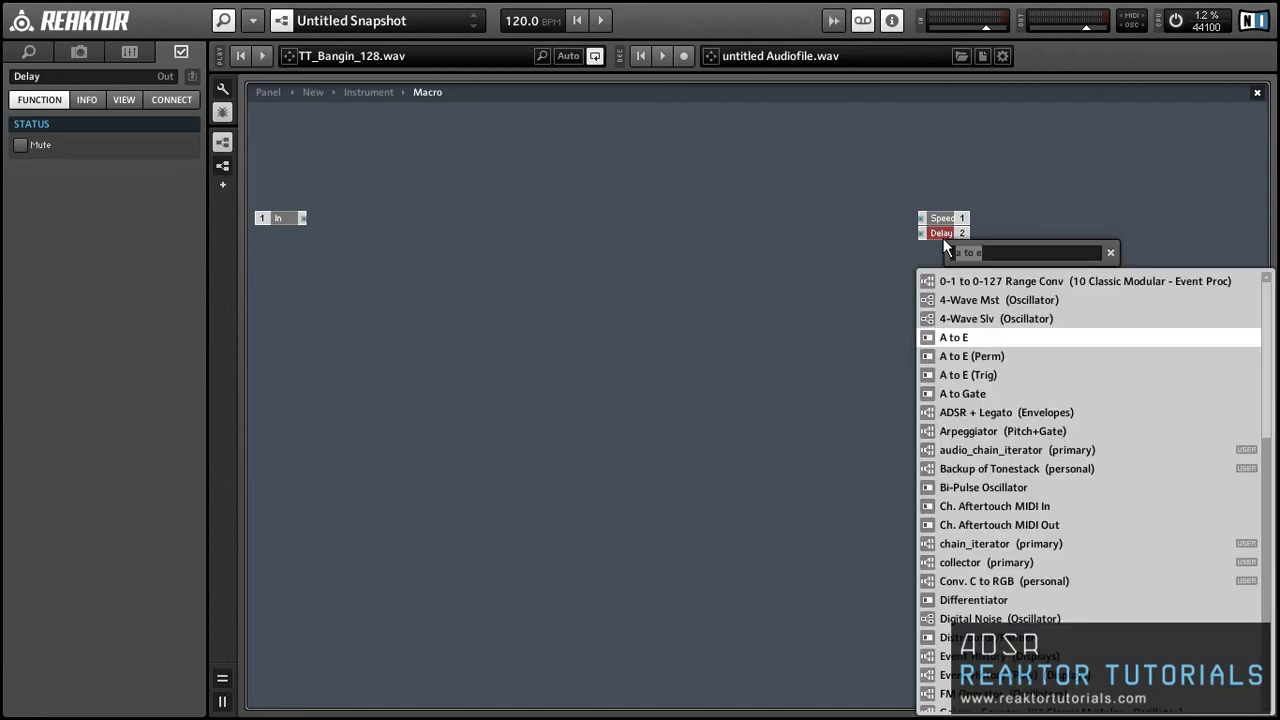
{"action": "left_click", "coordinate": [912, 222]}
{"action": "left_click", "coordinate": [940, 240]}
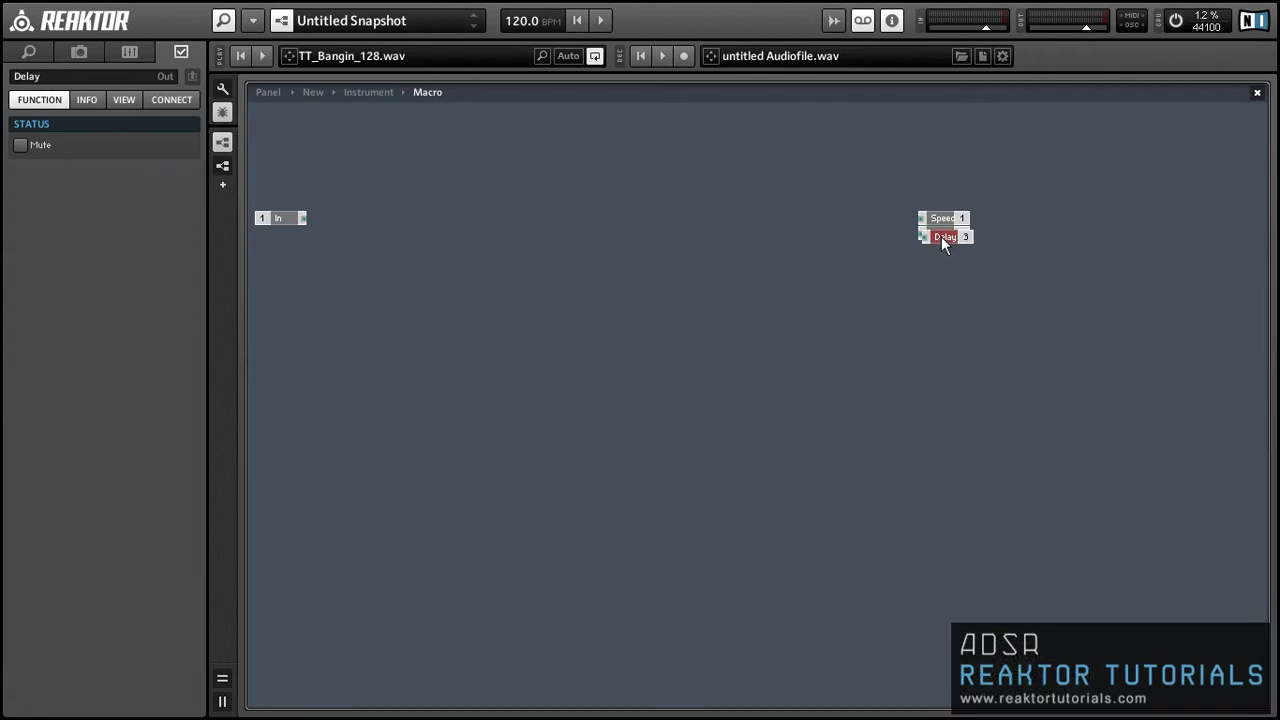
{"action": "double_click", "coordinate": [82, 77]}
{"action": "type", "text": "Fdbk"}
{"action": "key", "text": "Return"}
Step: Duplicate the Fdbk output as a fourth port named FdType
{"action": "left_click_drag", "start_coordinate": [946, 246], "coordinate": [939, 265]}
{"action": "left_click", "coordinate": [25, 80]}
{"action": "key", "text": "BackSpace"}
{"action": "key", "text": "BackSpace"}
{"action": "type", "text": "T"}
{"action": "key", "text": "BackSpace"}
{"action": "type", "text": "Type"}
{"action": "key", "text": "Return"}
Step: Remove the In port and wire Speed, Delay and Fdbk into Glitch's matching inputs
{"action": "left_click", "coordinate": [377, 190]}
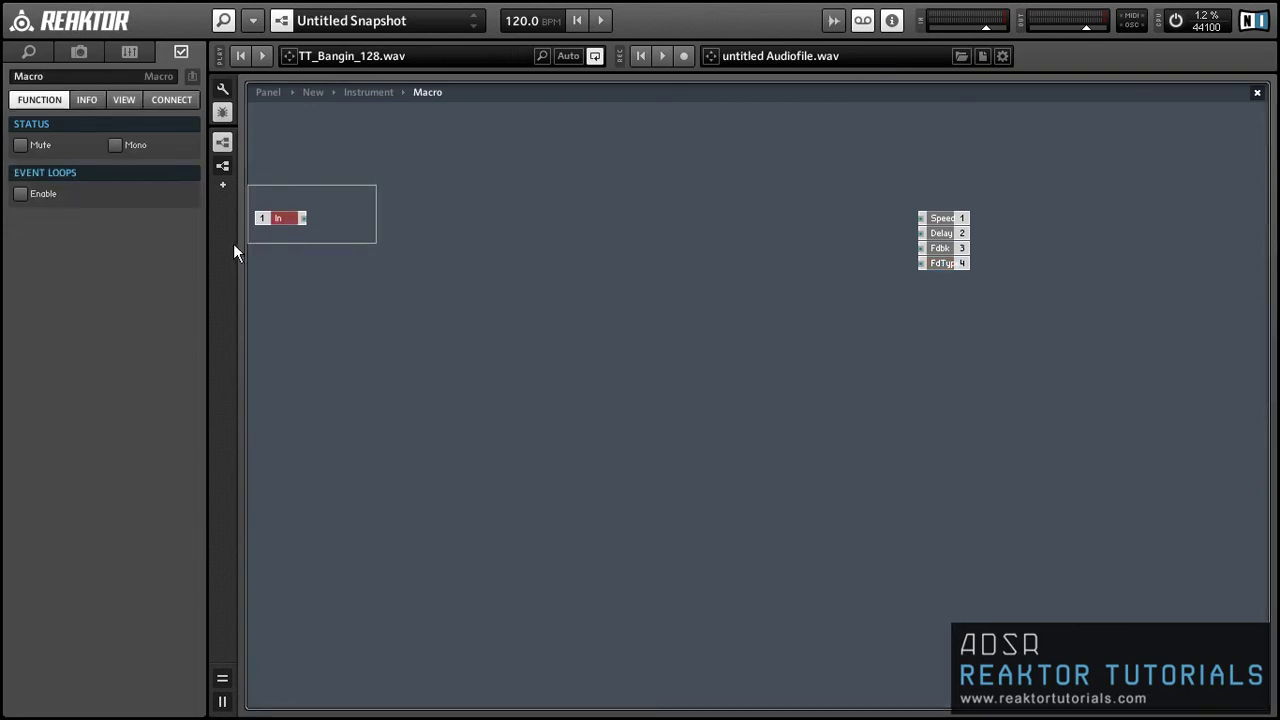
{"action": "double_click", "coordinate": [1116, 325]}
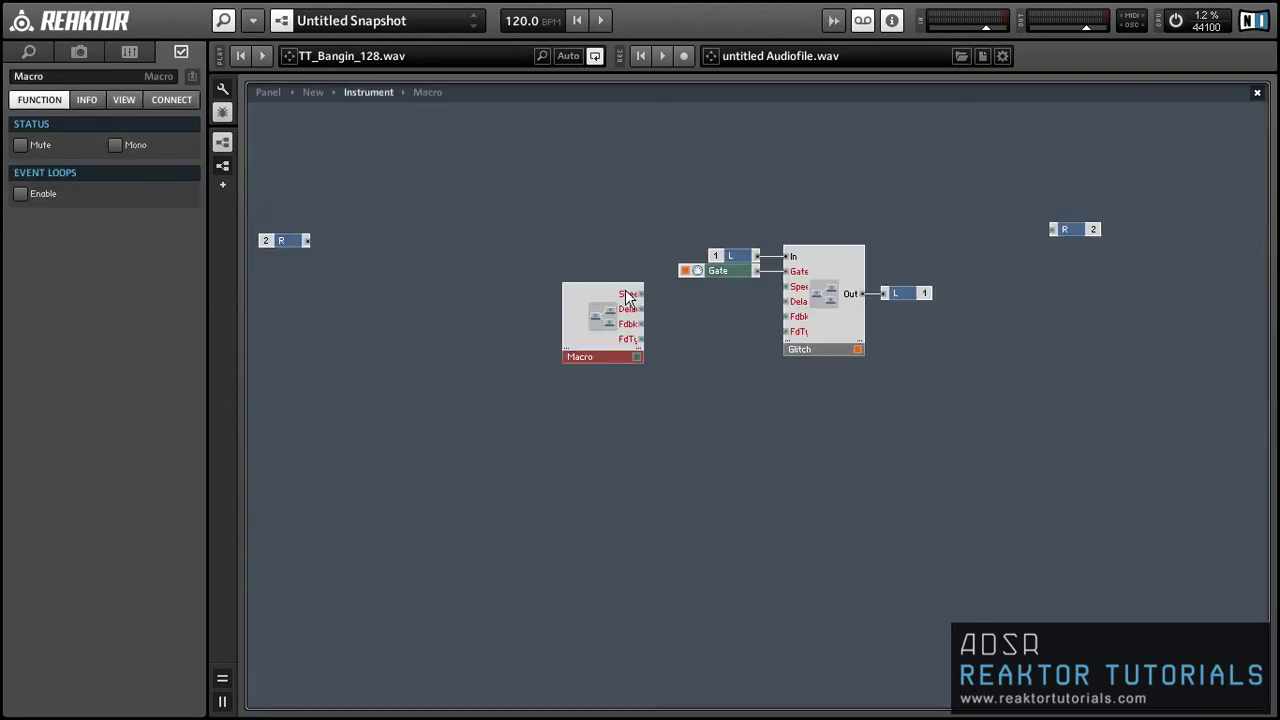
{"action": "left_click_drag", "start_coordinate": [640, 293], "coordinate": [790, 290]}
{"action": "left_click_drag", "start_coordinate": [640, 308], "coordinate": [788, 301]}
{"action": "mouse_move", "coordinate": [640, 323]}
{"action": "left_mouse_down"}
{"action": "mouse_move", "coordinate": [788, 316]}
{"action": "mouse_move", "coordinate": [580, 367]}
{"action": "mouse_move", "coordinate": [641, 338]}
{"action": "mouse_move", "coordinate": [628, 340]}
{"action": "left_mouse_up"}
Step: Insert a Selector with 16 inputs and wire its output to Speed
{"action": "double_click", "coordinate": [628, 340]}
{"action": "double_click", "coordinate": [651, 348]}
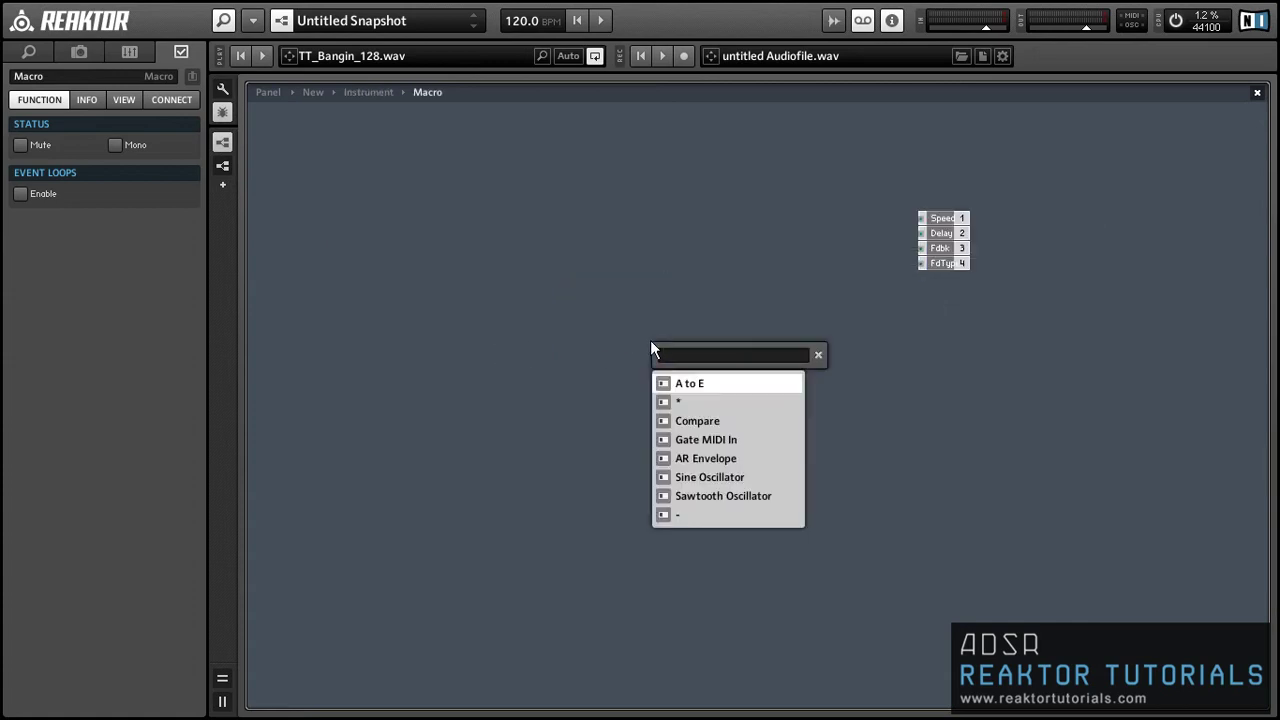
{"action": "type", "text": "selector"}
{"action": "key", "text": "Return"}
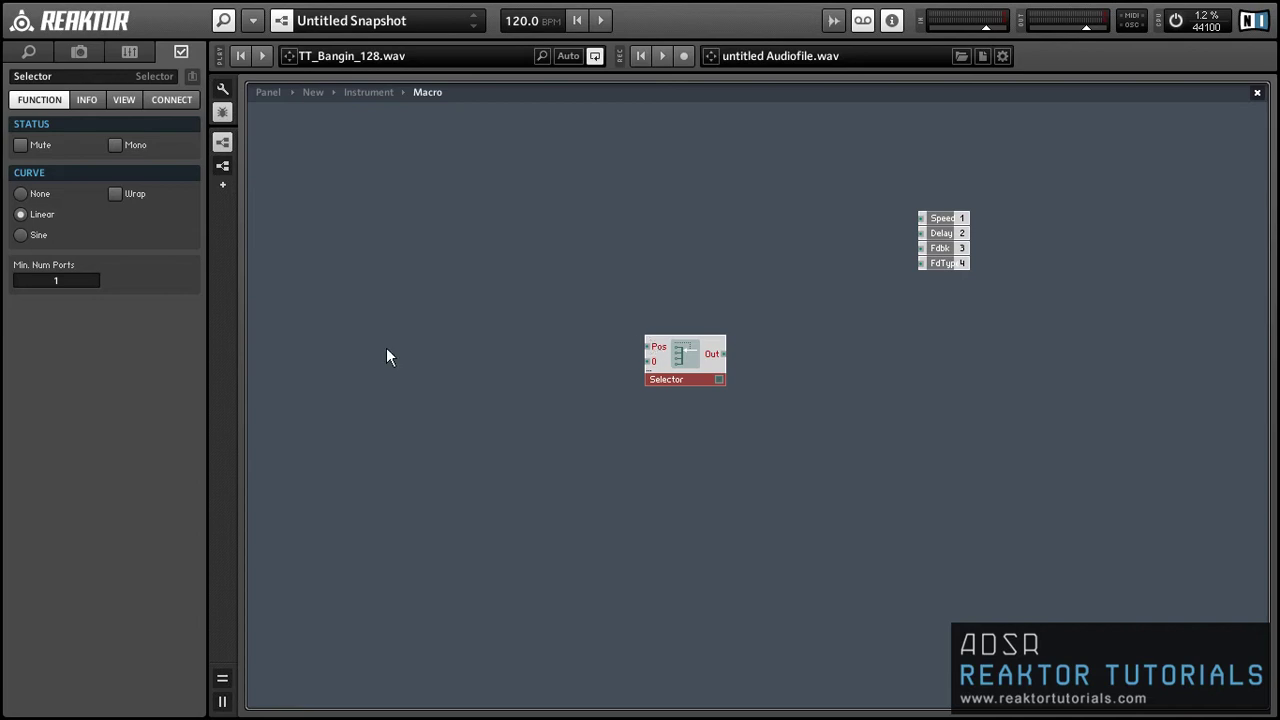
{"action": "double_click", "coordinate": [56, 281]}
{"action": "type", "text": "16"}
{"action": "key", "text": "Return"}
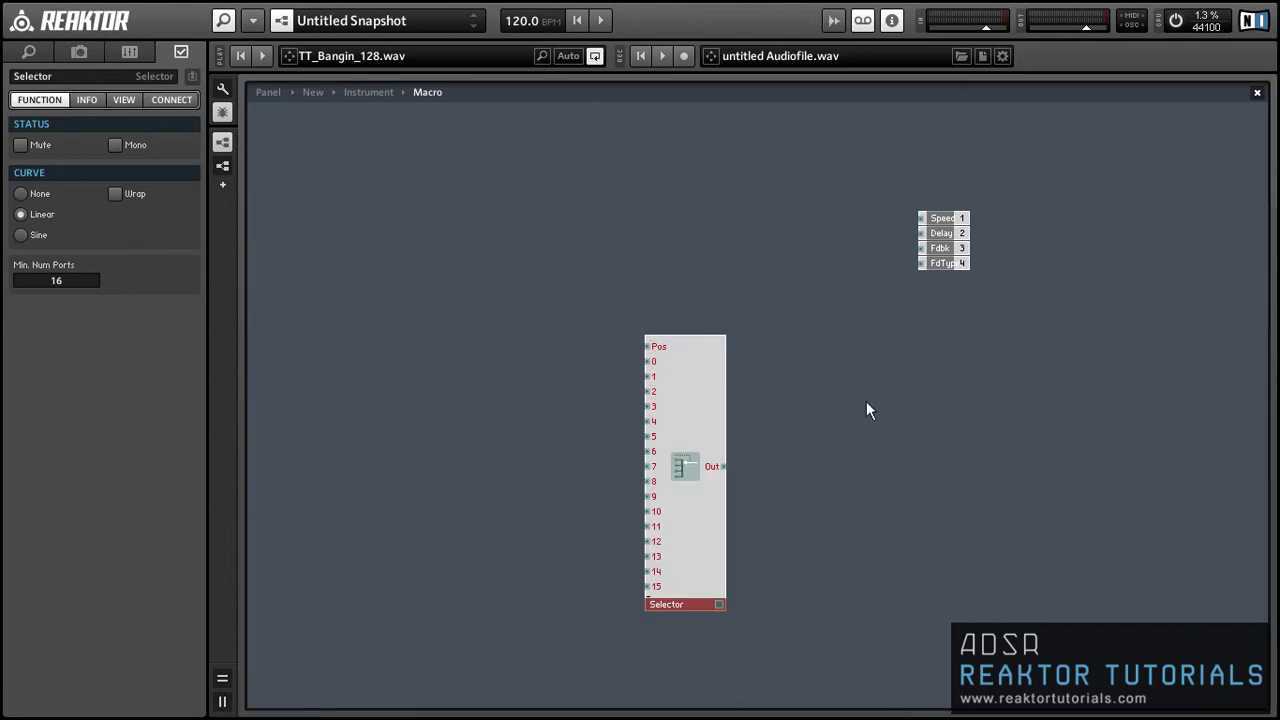
{"action": "left_click_drag", "start_coordinate": [686, 563], "coordinate": [756, 388]}
{"action": "left_click_drag", "start_coordinate": [955, 218], "coordinate": [876, 237]}
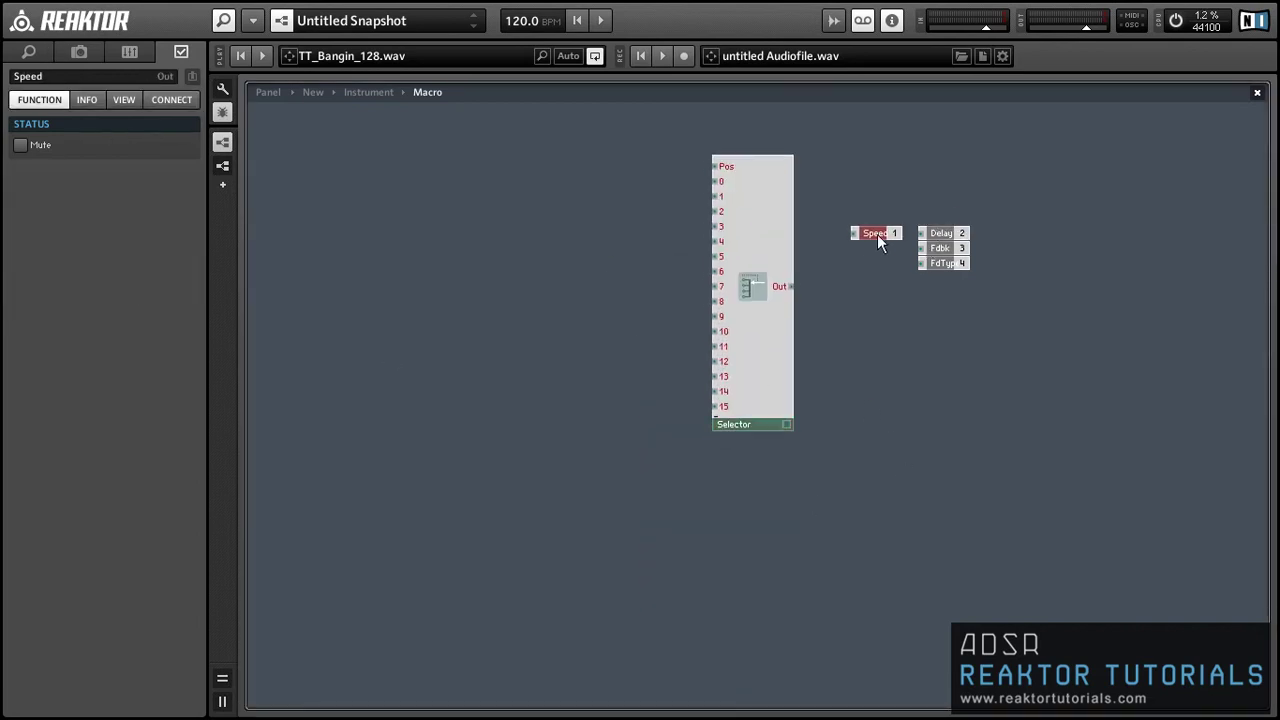
{"action": "left_click_drag", "start_coordinate": [835, 287], "coordinate": [1046, 285]}
Step: Duplicate the selector and wire the second one's output to Delay
{"action": "left_click", "coordinate": [749, 362]}
{"action": "right_click", "coordinate": [751, 362]}
{"action": "key", "text": "Escape"}
{"action": "key", "text": "ctrl+d"}
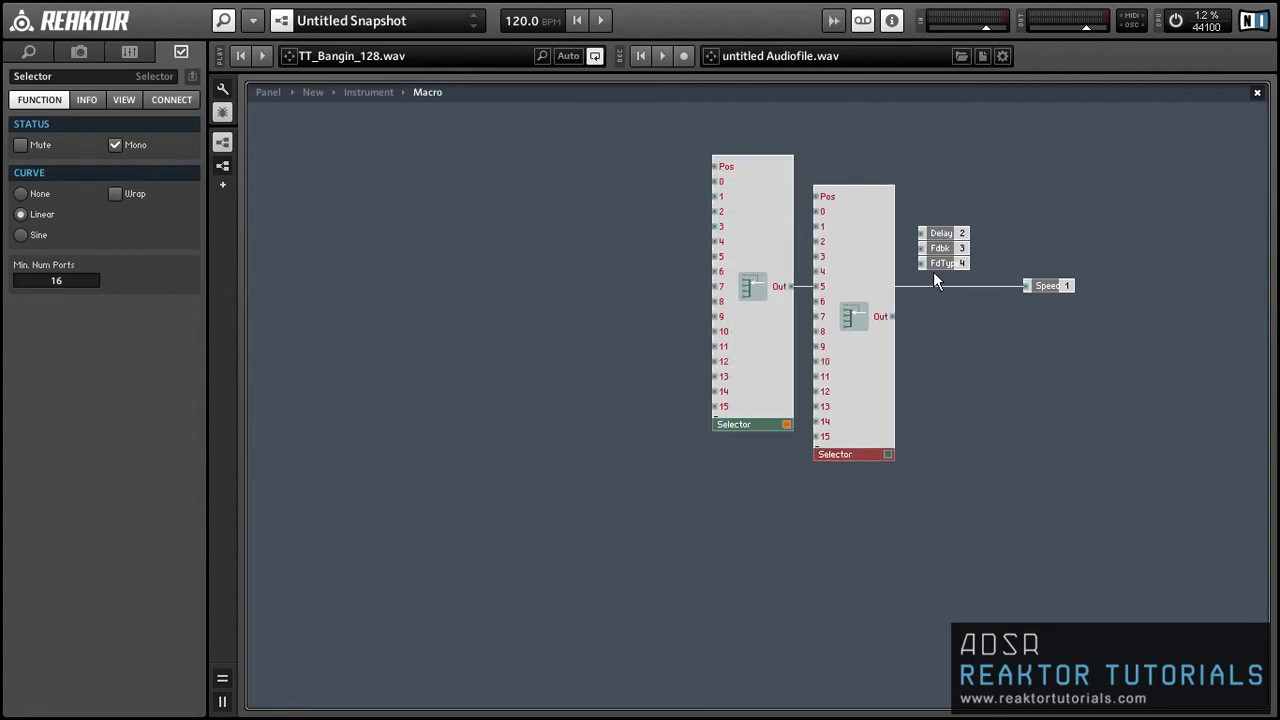
{"action": "left_click_drag", "start_coordinate": [951, 205], "coordinate": [1046, 335]}
{"action": "left_click_drag", "start_coordinate": [892, 316], "coordinate": [1028, 300]}
{"action": "left_click_drag", "start_coordinate": [848, 359], "coordinate": [844, 345]}
Step: Duplicate the selector pair and line up all four selectors
{"action": "left_click_drag", "start_coordinate": [631, 287], "coordinate": [1063, 590]}
{"action": "left_click_drag", "start_coordinate": [585, 175], "coordinate": [855, 372]}
{"action": "left_click_drag", "start_coordinate": [855, 372], "coordinate": [783, 380]}
{"action": "left_click_drag", "start_coordinate": [898, 376], "coordinate": [1104, 514]}
{"action": "left_click_drag", "start_coordinate": [1057, 551], "coordinate": [979, 383]}
Step: Wire the third and fourth selectors to Fdbk and FdType, then tidy the layout
{"action": "left_click_drag", "start_coordinate": [916, 318], "coordinate": [942, 320]}
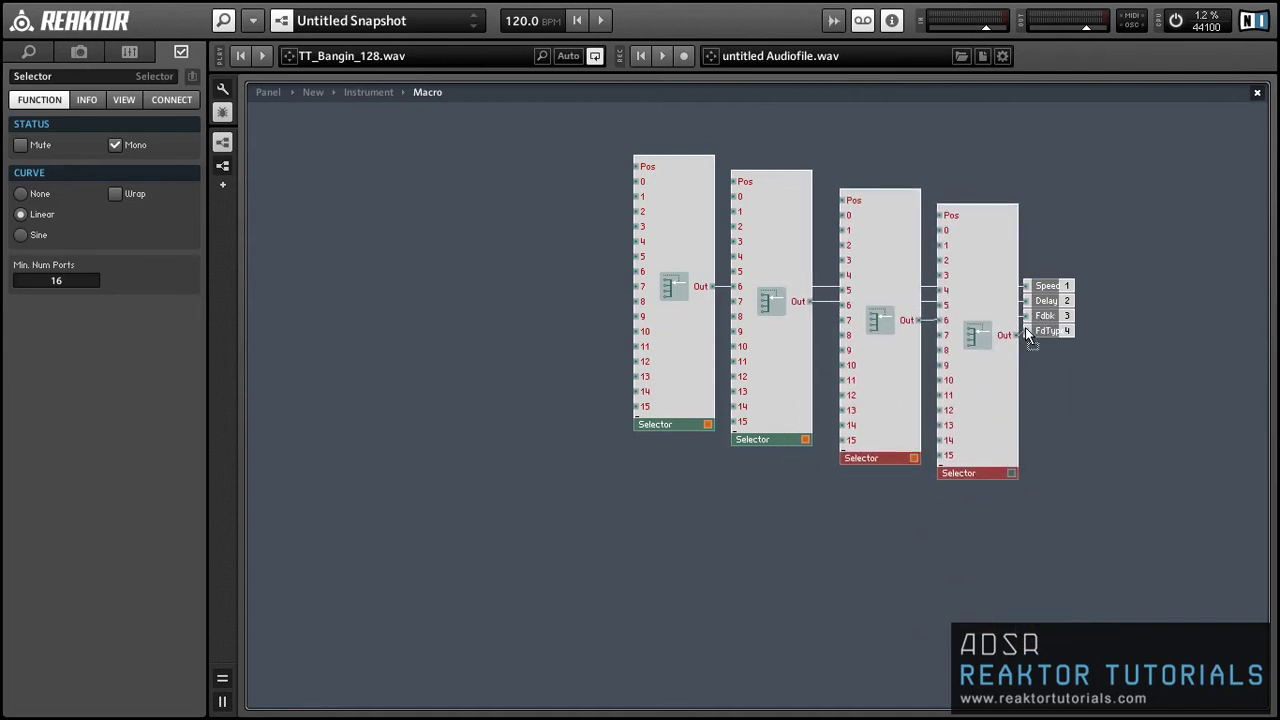
{"action": "left_click_drag", "start_coordinate": [1027, 334], "coordinate": [1027, 332]}
{"action": "mouse_move", "coordinate": [980, 394]}
{"action": "left_mouse_down"}
{"action": "mouse_move", "coordinate": [963, 397]}
{"action": "mouse_move", "coordinate": [969, 385]}
{"action": "left_mouse_up"}
{"action": "left_click", "coordinate": [1166, 387]}
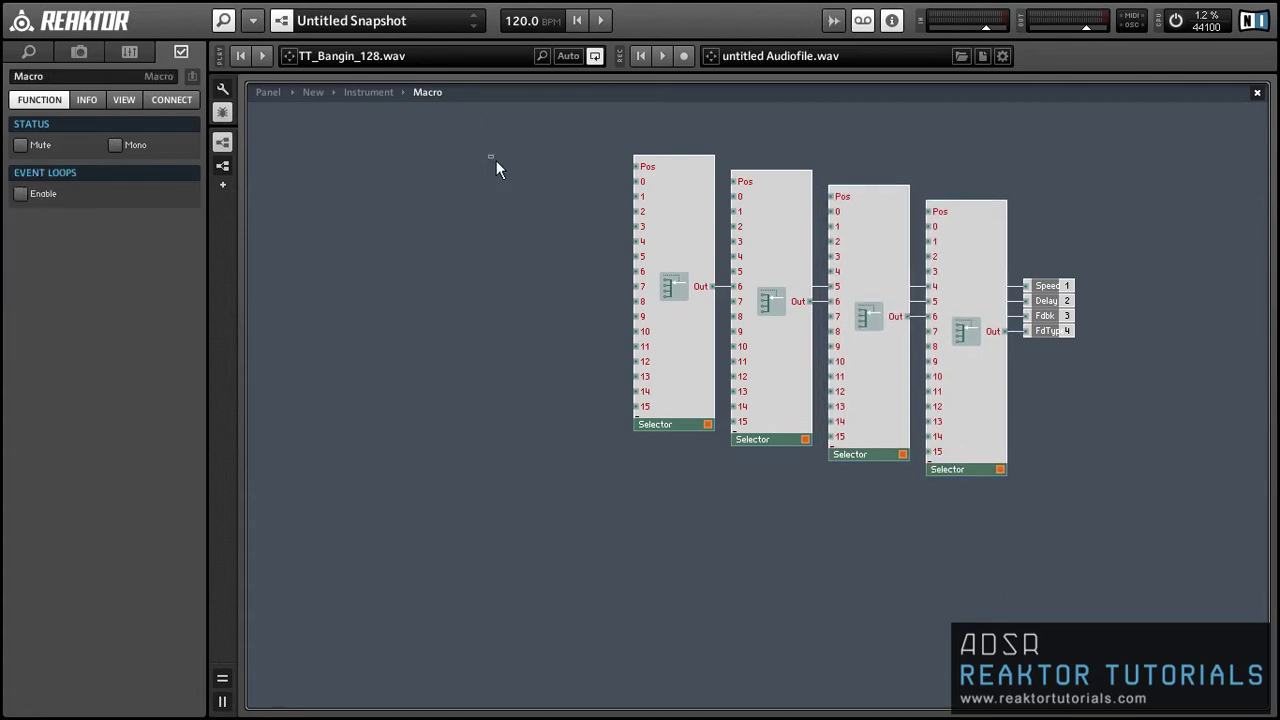
{"action": "left_click_drag", "start_coordinate": [520, 180], "coordinate": [1020, 478]}
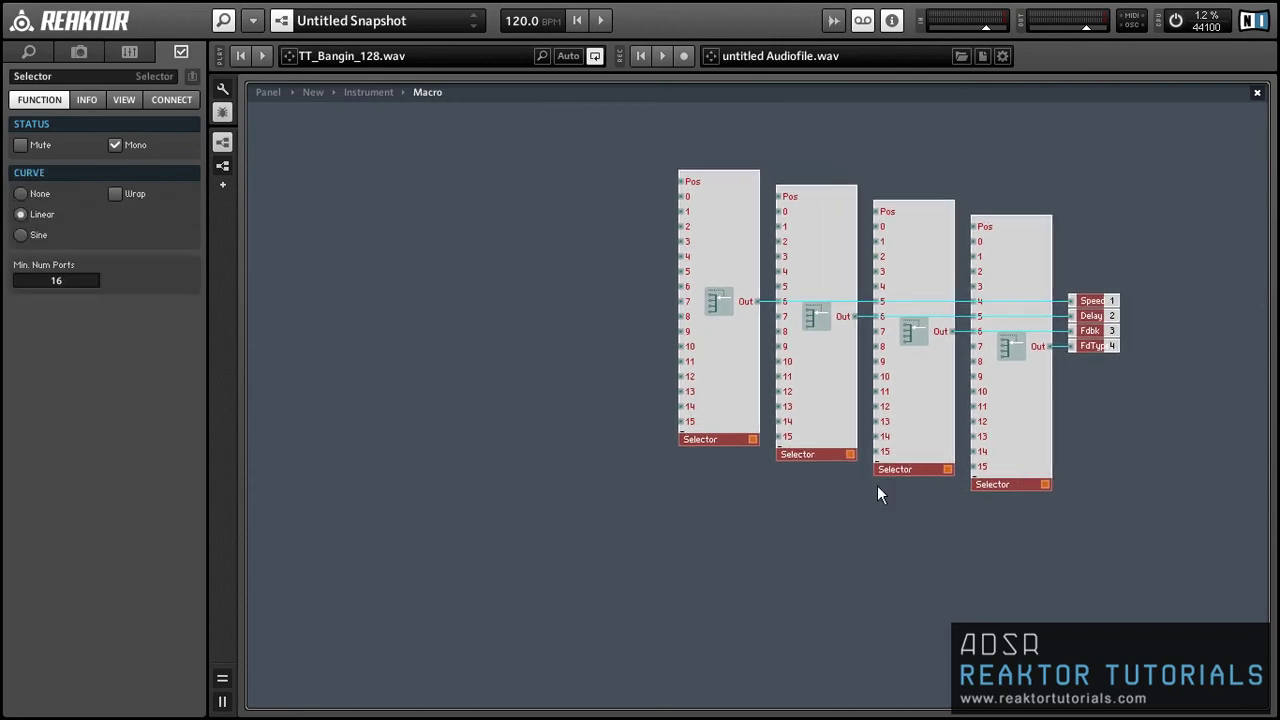
Step: Insert an empty macro and paste copies of the four output ports inside it
{"action": "left_click", "coordinate": [490, 410]}
{"action": "double_click", "coordinate": [490, 410]}
{"action": "type", "text": "empty"}
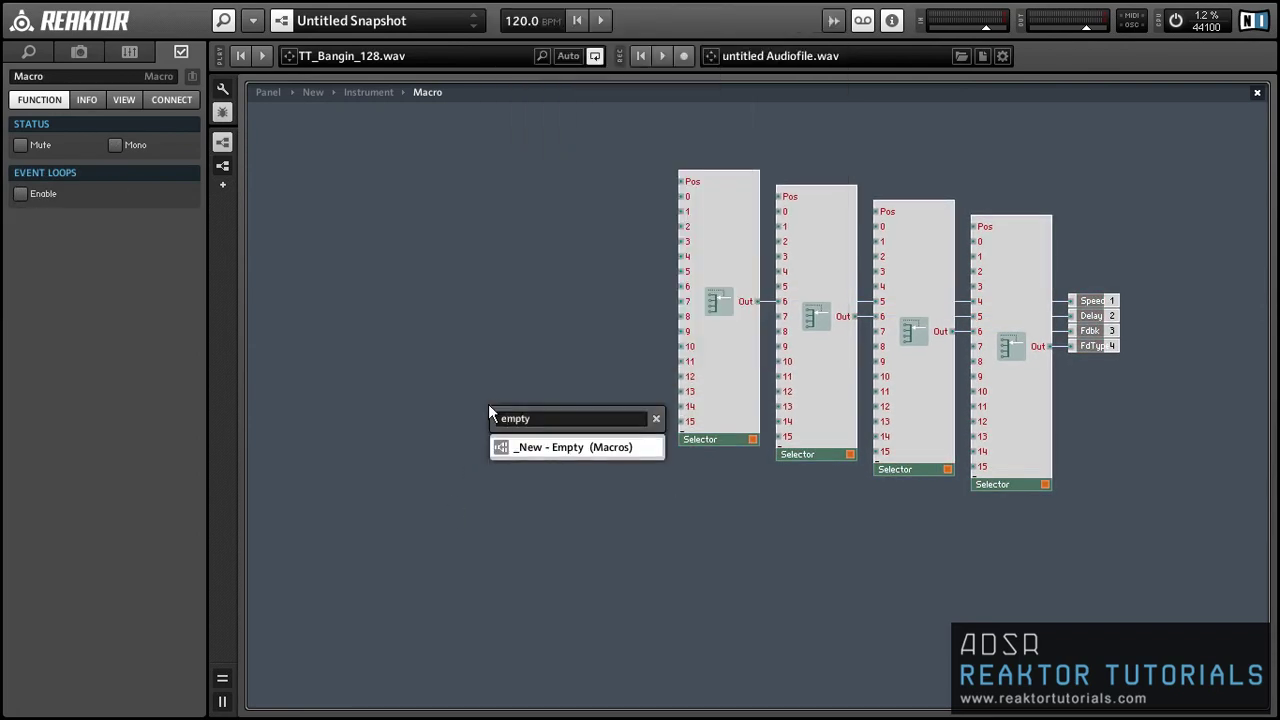
{"action": "key", "text": "Return"}
{"action": "left_click_drag", "start_coordinate": [1130, 246], "coordinate": [1069, 422]}
{"action": "key", "text": "ctrl+c"}
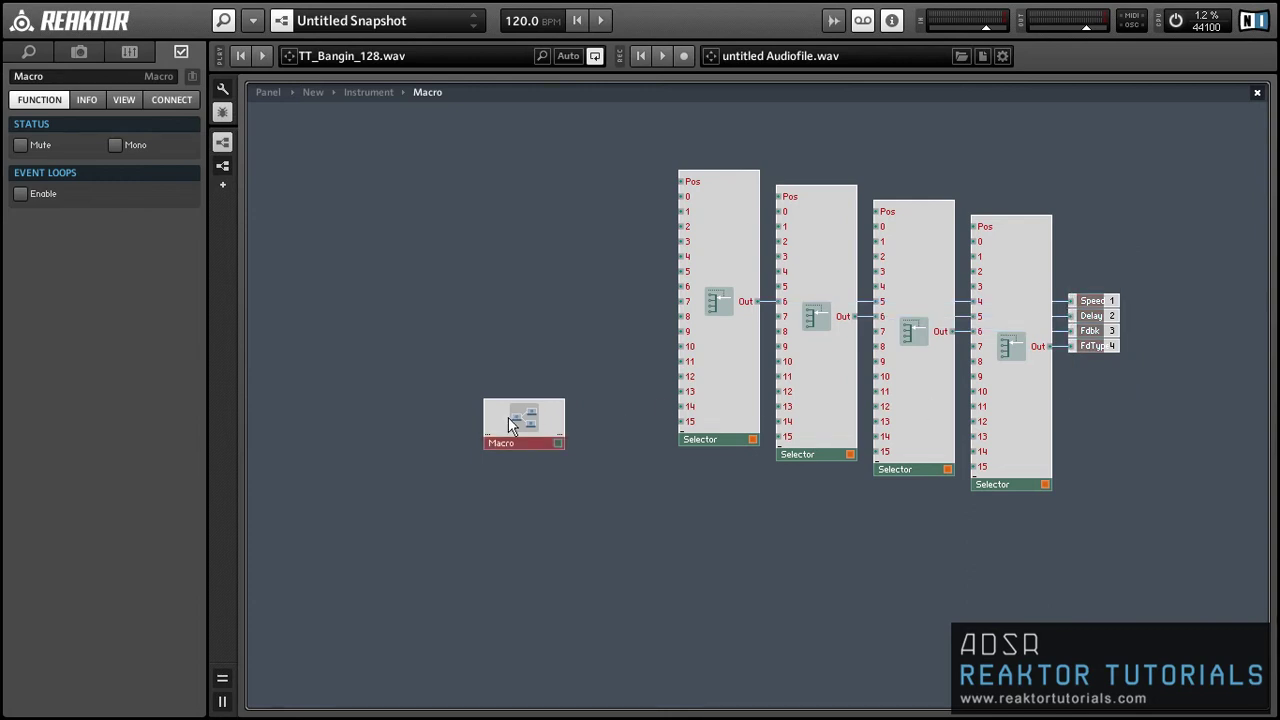
{"action": "double_click", "coordinate": [524, 418]}
{"action": "key", "text": "ctrl+v"}
{"action": "left_click_drag", "start_coordinate": [606, 358], "coordinate": [880, 282]}
Step: Add a control feeding the Speed output and name it Reverse
{"action": "left_click", "coordinate": [797, 290]}
{"action": "right_click", "coordinate": [862, 270]}
{"action": "left_click", "coordinate": [871, 289]}
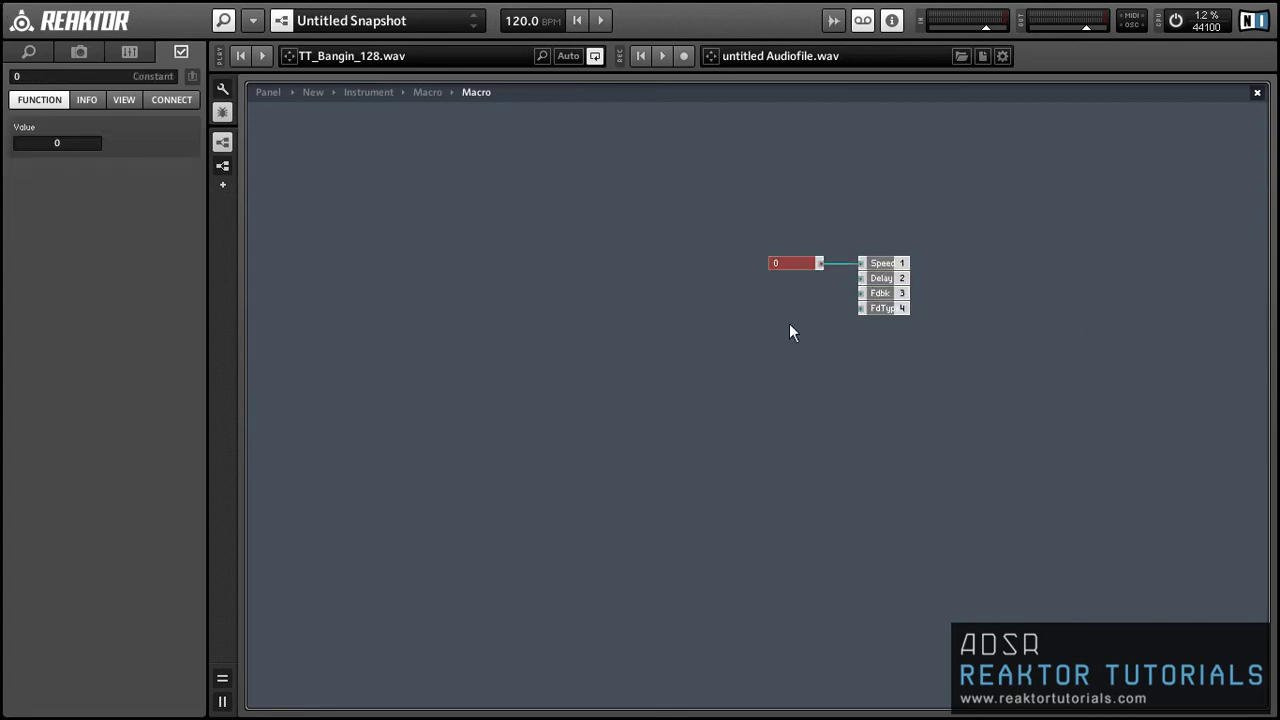
{"action": "key", "text": "Delete"}
{"action": "right_click", "coordinate": [868, 268]}
{"action": "left_click", "coordinate": [871, 274]}
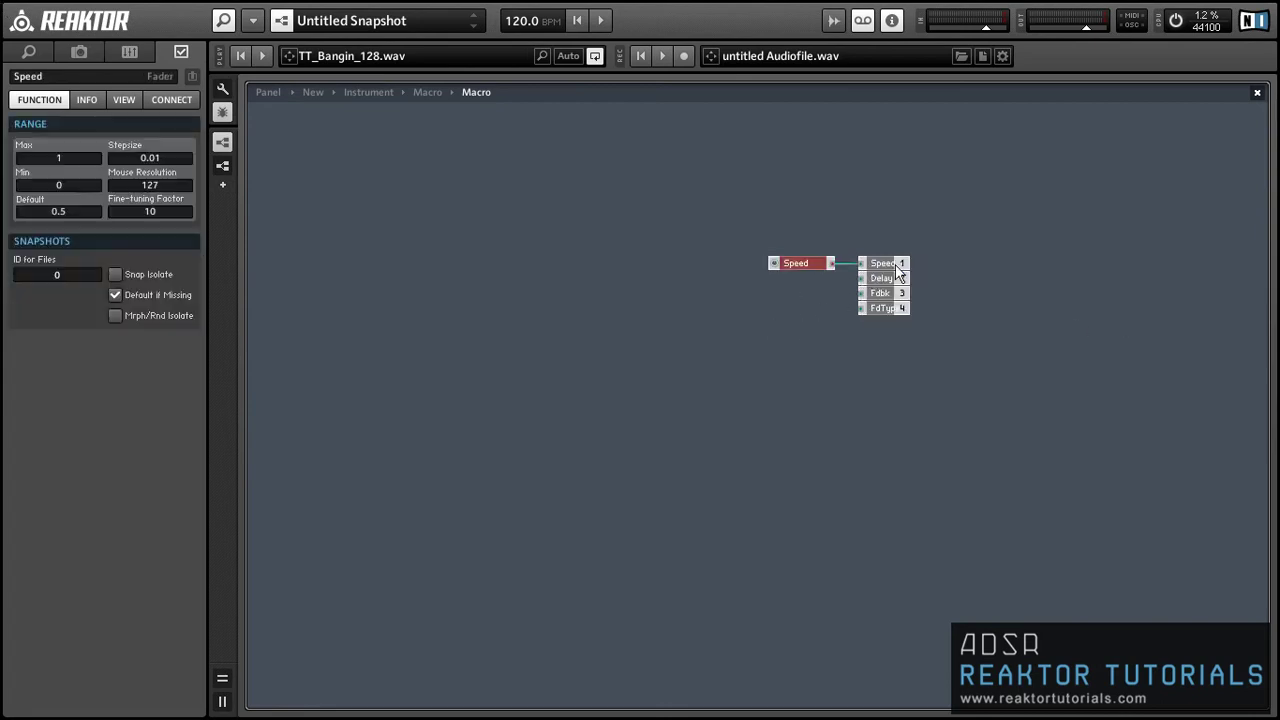
{"action": "left_click", "coordinate": [49, 155]}
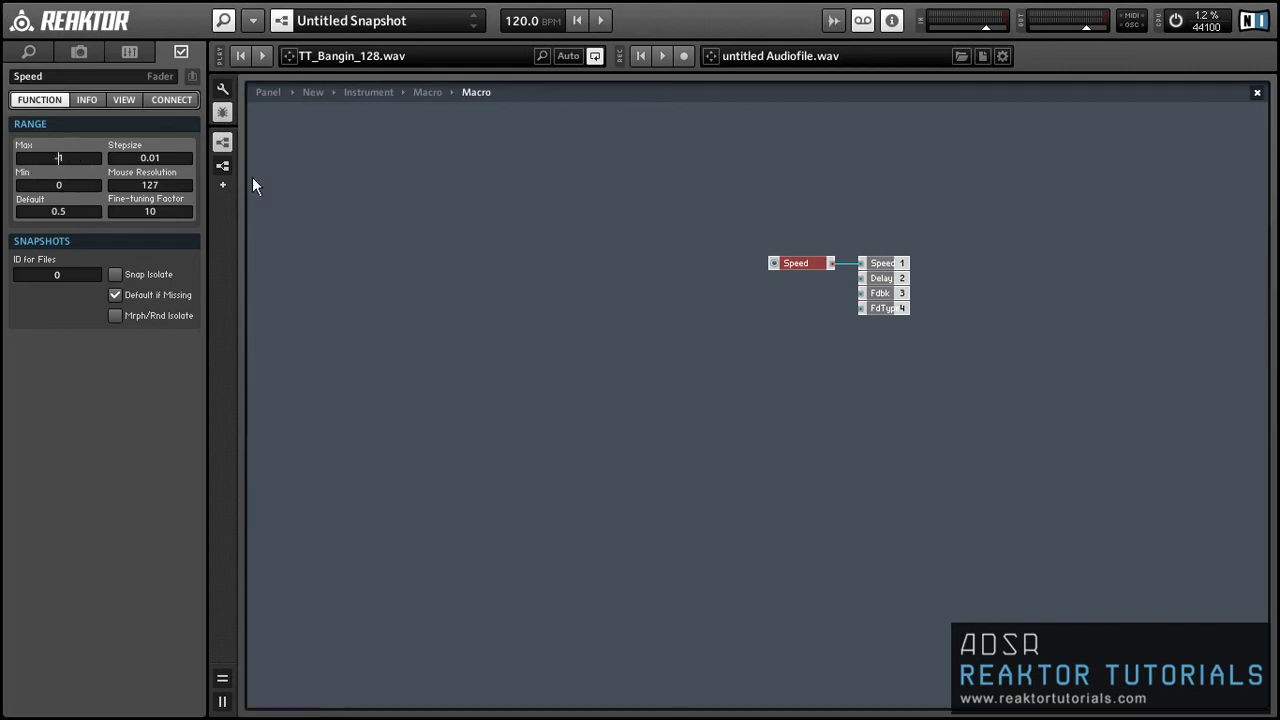
{"action": "type", "text": "-"}
{"action": "left_click", "coordinate": [46, 75]}
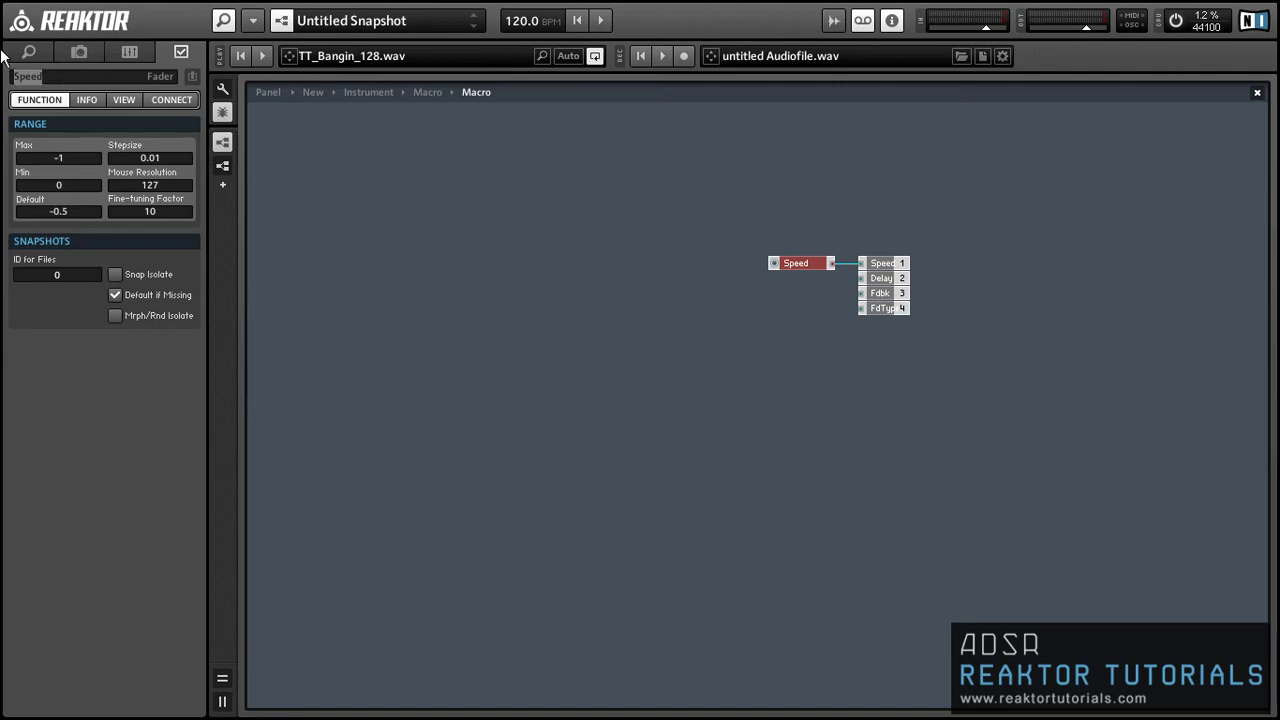
{"action": "type", "text": "Re"}
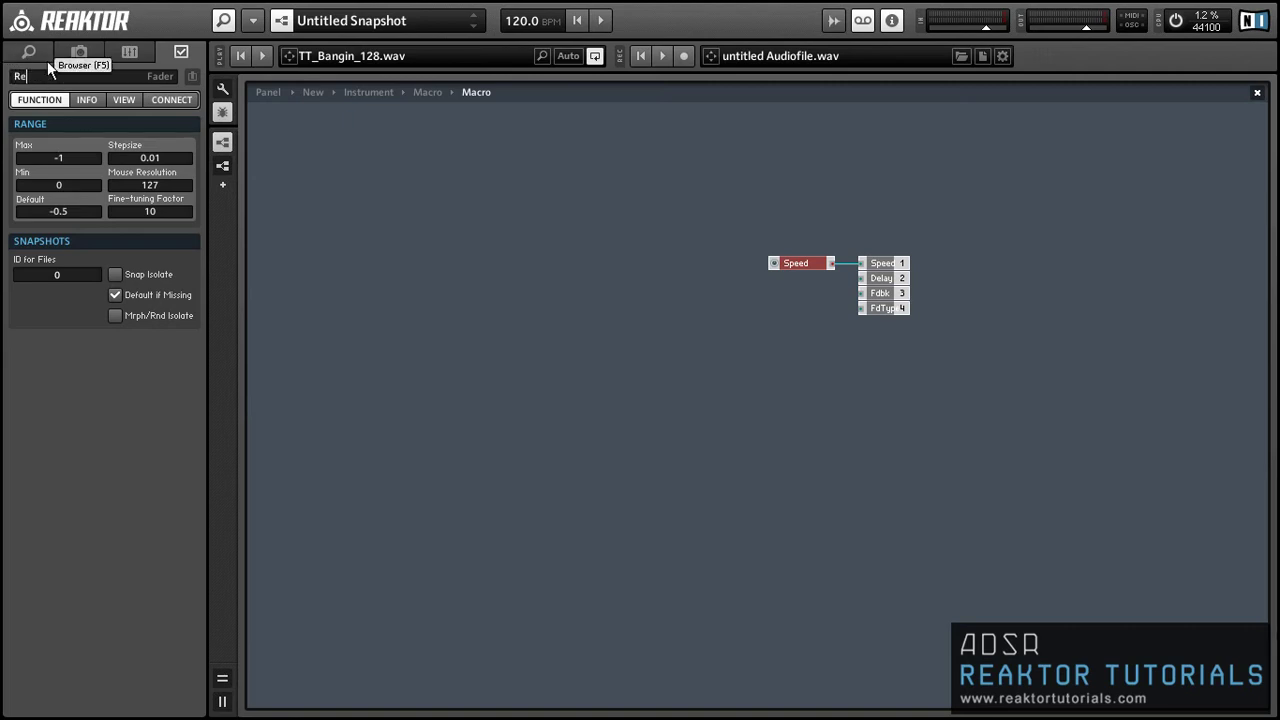
{"action": "type", "text": "verse"}
{"action": "key", "text": "Return"}
Step: Name the macro Reverse and place it near the selectors
{"action": "left_click", "coordinate": [46, 75]}
{"action": "type", "text": "Reverse"}
{"action": "key", "text": "Return"}
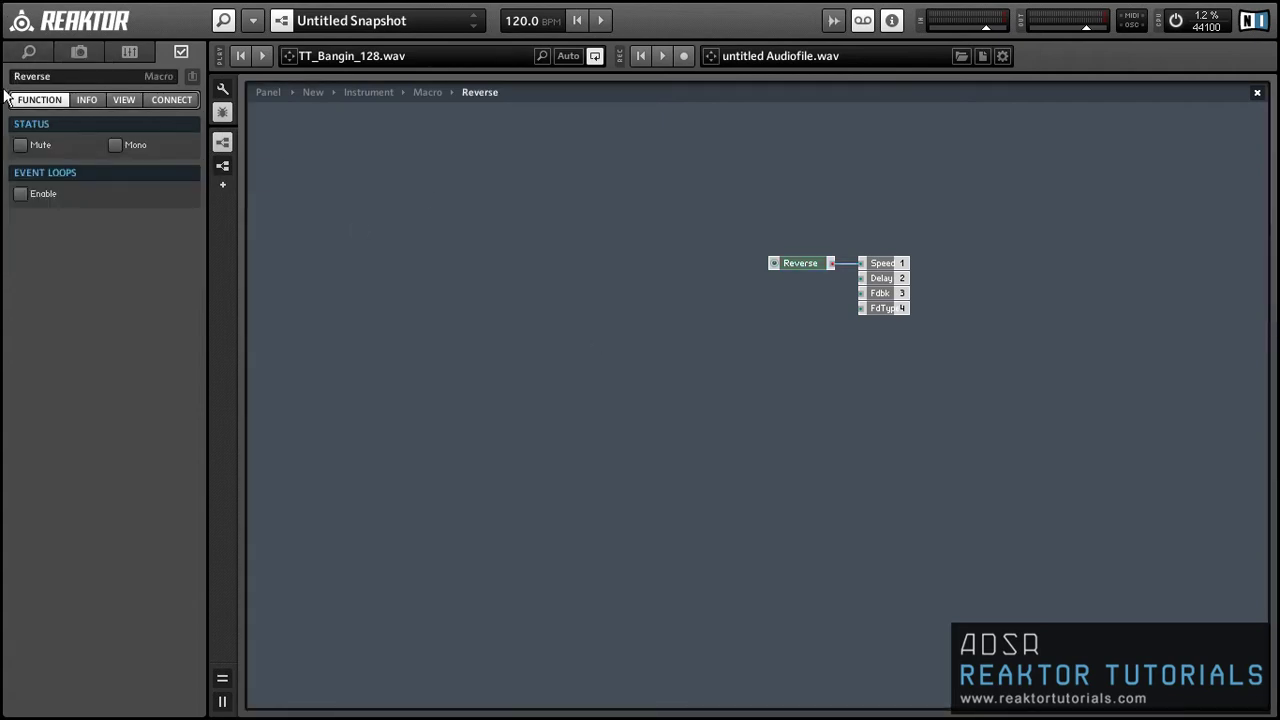
{"action": "double_click", "coordinate": [894, 447]}
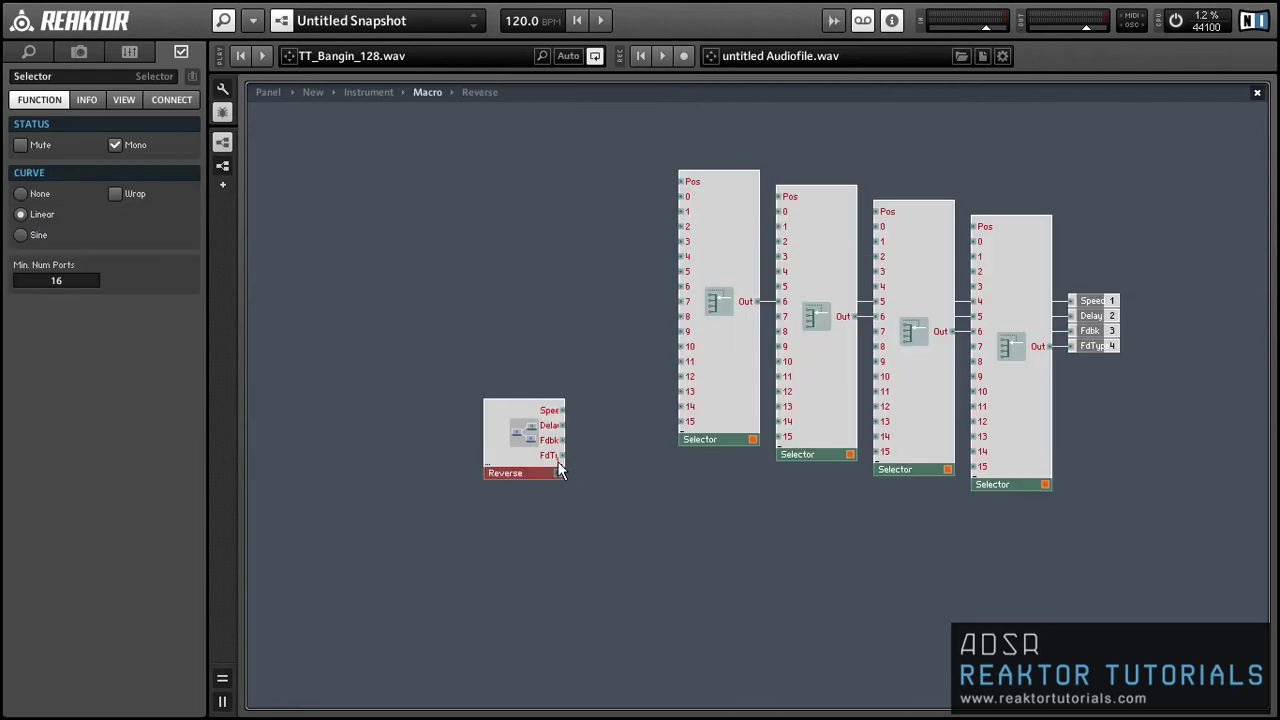
{"action": "left_click_drag", "start_coordinate": [542, 470], "coordinate": [553, 278]}
Step: Wire Reverse's Speed, Delay, Fdbk and FdTyp outputs into the selectors and make it mono
{"action": "left_click_drag", "start_coordinate": [573, 219], "coordinate": [682, 196]}
{"action": "left_click_drag", "start_coordinate": [573, 234], "coordinate": [793, 212]}
{"action": "left_click_drag", "start_coordinate": [573, 249], "coordinate": [682, 241]}
{"action": "left_click_drag", "start_coordinate": [575, 263], "coordinate": [682, 256]}
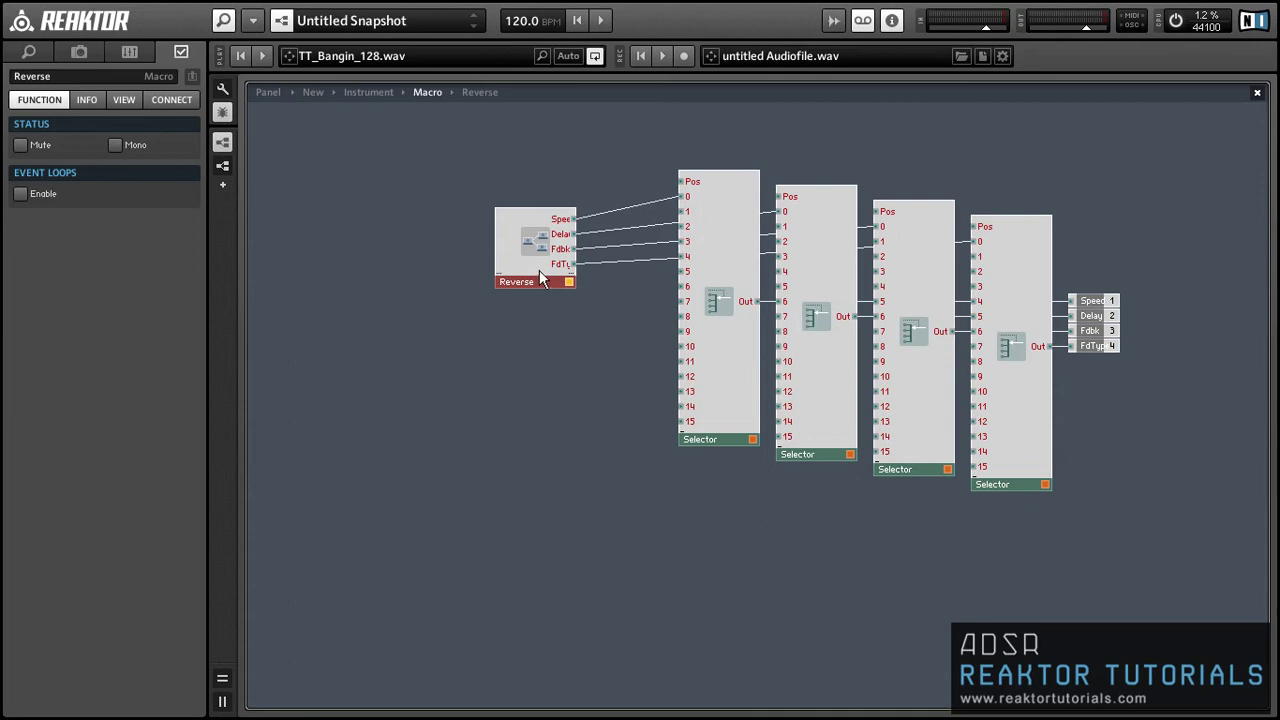
{"action": "left_click_drag", "start_coordinate": [539, 271], "coordinate": [469, 304]}
{"action": "right_click", "coordinate": [447, 258]}
{"action": "left_click", "coordinate": [455, 262]}
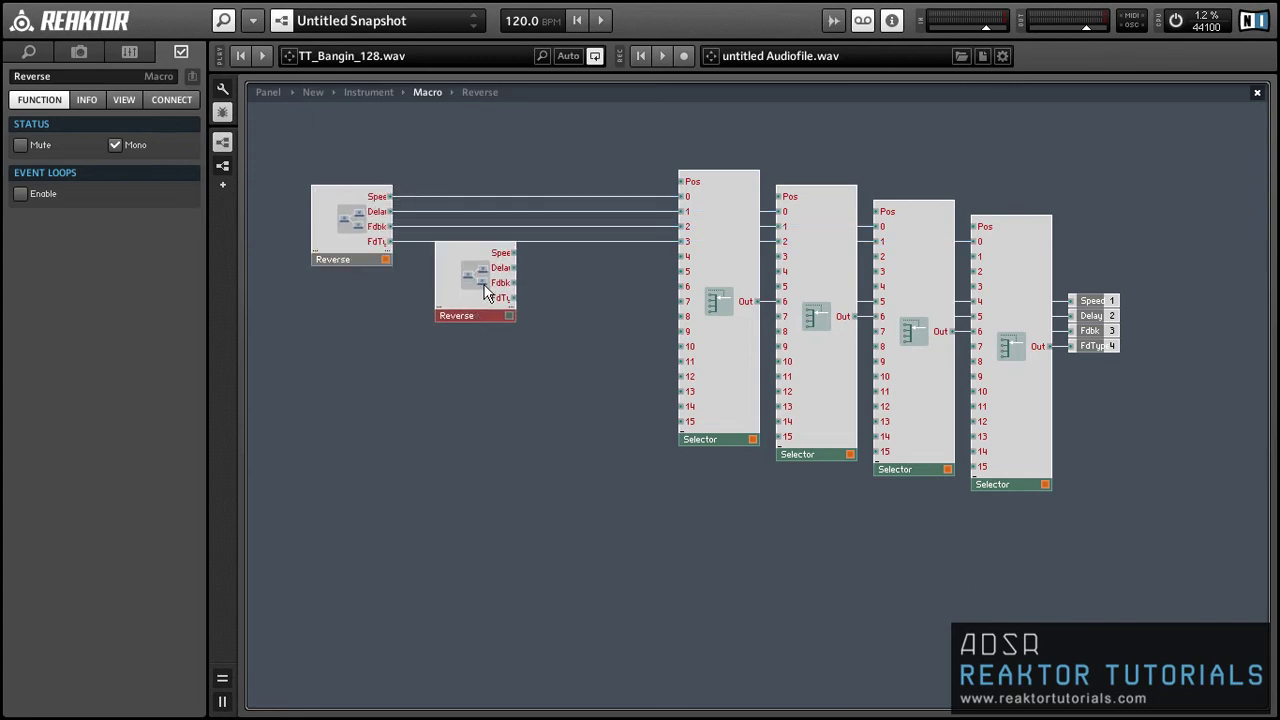
Step: Inside the copied macro, rename the fader to Speed
{"action": "double_click", "coordinate": [485, 305]}
{"action": "left_click", "coordinate": [800, 263]}
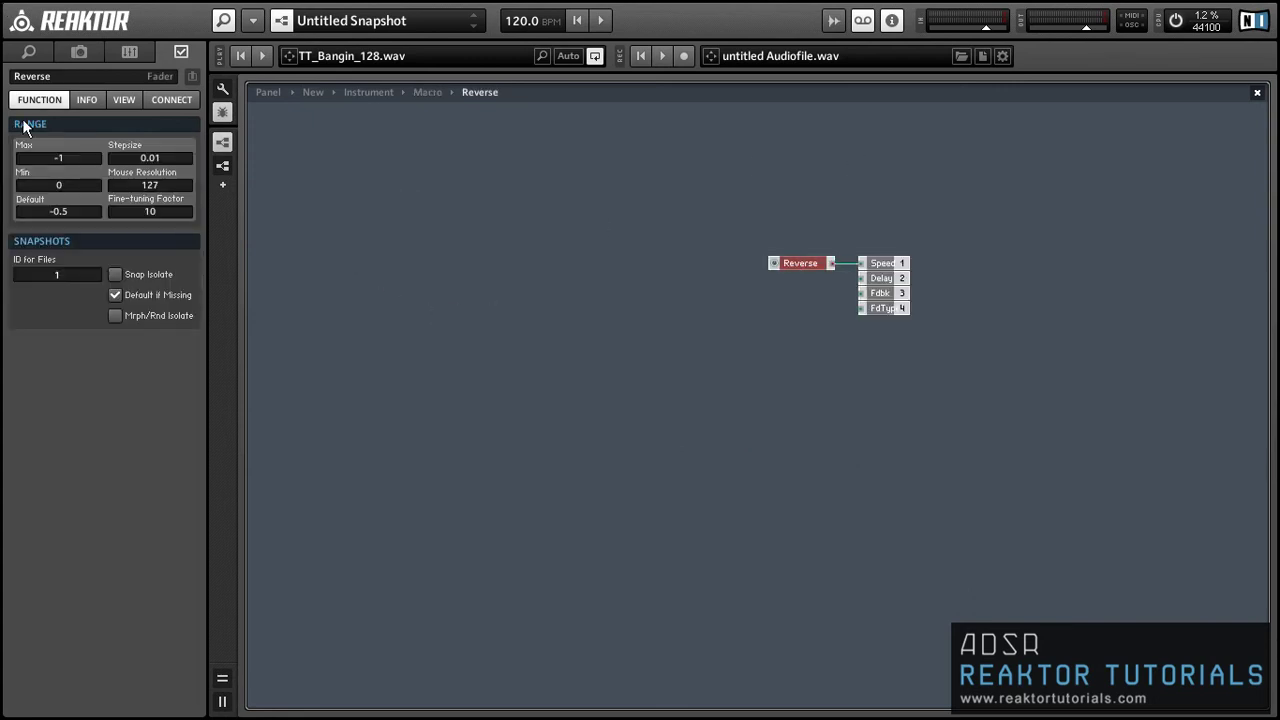
{"action": "left_click_drag", "start_coordinate": [52, 76], "coordinate": [20, 76]}
{"action": "key", "text": "BackSpace"}
{"action": "key", "text": "BackSpace"}
{"action": "type", "text": "S"}
{"action": "key", "text": "Escape"}
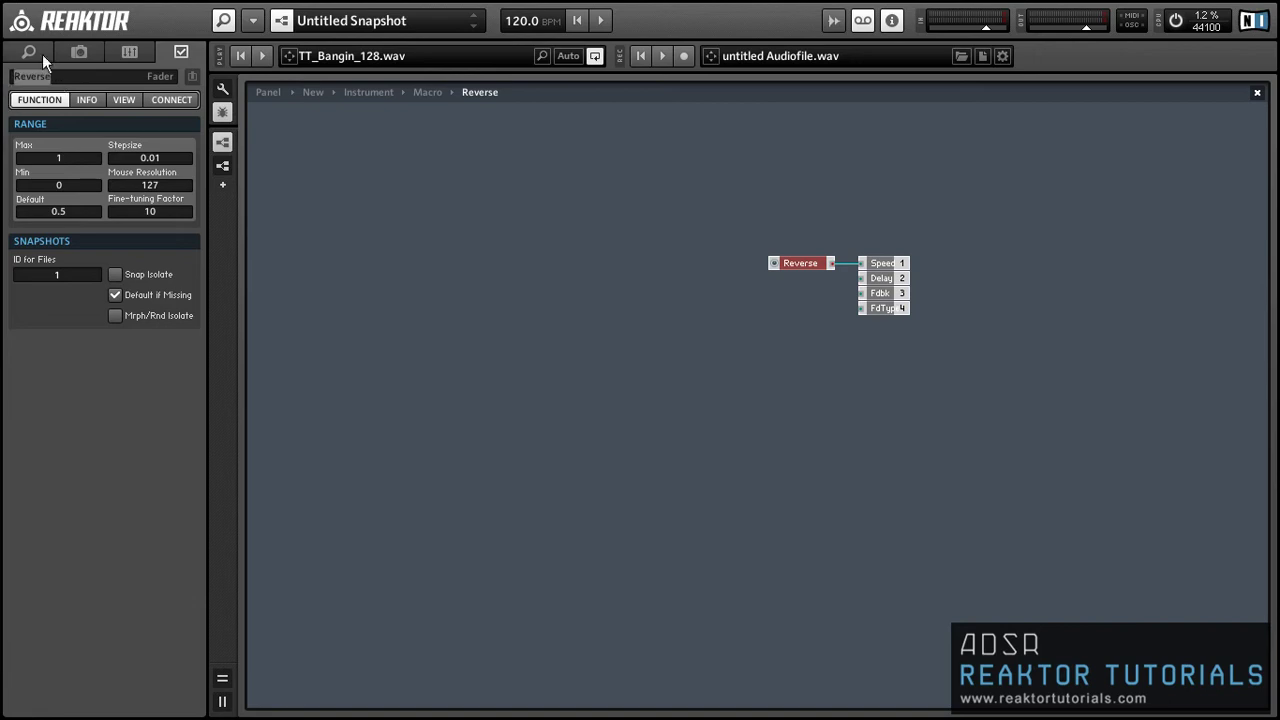
{"action": "key", "text": "BackSpace"}
{"action": "key", "text": "BackSpace"}
{"action": "key", "text": "BackSpace"}
{"action": "key", "text": "BackSpace"}
{"action": "key", "text": "BackSpace"}
{"action": "key", "text": "BackSpace"}
{"action": "key", "text": "BackSpace"}
{"action": "type", "text": "Speed"}
{"action": "key", "text": "Return"}
Step: Rename the copied macro to Speed
{"action": "double_click", "coordinate": [771, 362]}
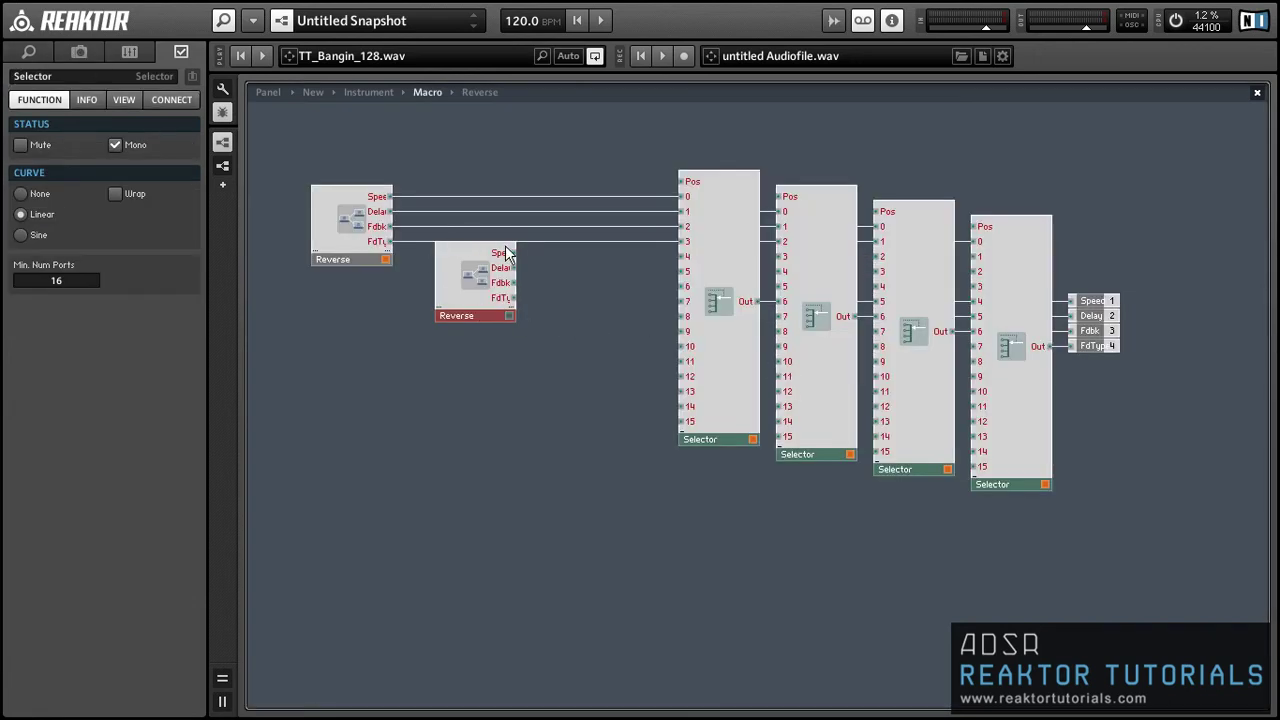
{"action": "left_click", "coordinate": [455, 313]}
{"action": "double_click", "coordinate": [87, 78]}
{"action": "type", "text": "Speed"}
{"action": "key", "text": "Return"}
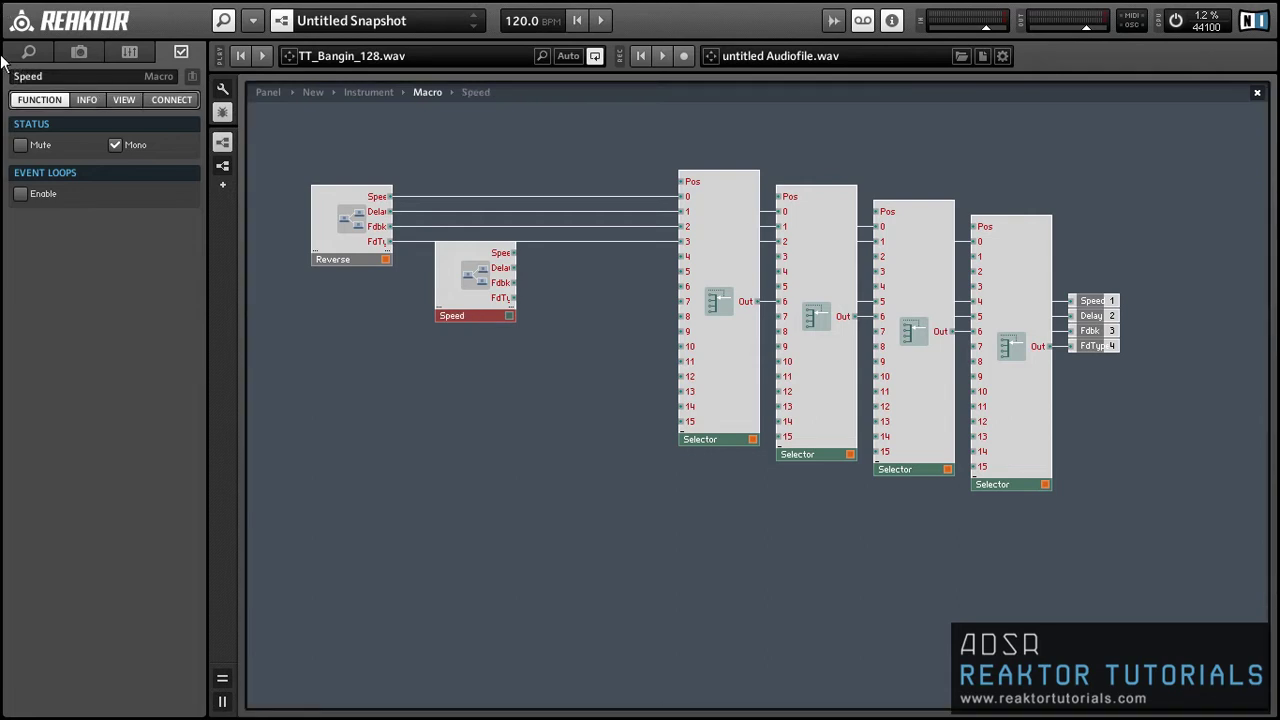
Step: Wire the Speed macro's four outputs into the selectors and place it beside Reverse
{"action": "left_click_drag", "start_coordinate": [512, 254], "coordinate": [682, 212]}
{"action": "left_click_drag", "start_coordinate": [511, 268], "coordinate": [684, 227]}
{"action": "left_click_drag", "start_coordinate": [505, 286], "coordinate": [682, 257]}
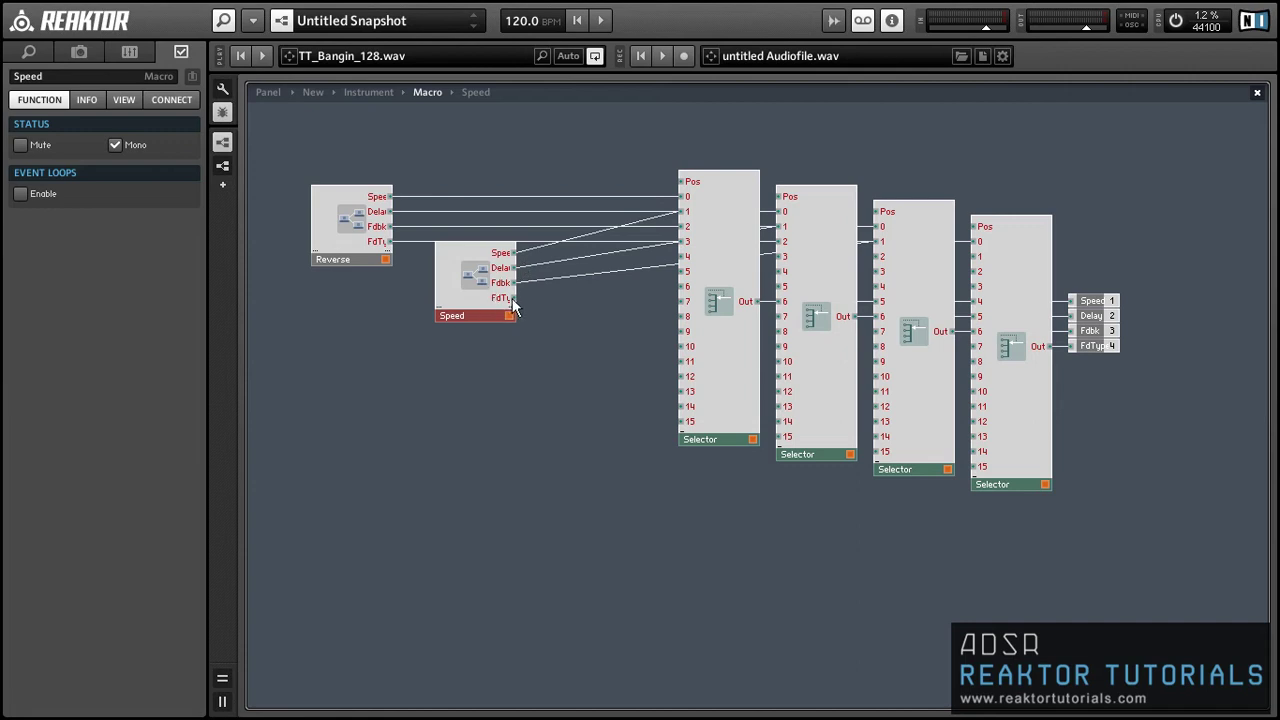
{"action": "left_click_drag", "start_coordinate": [512, 298], "coordinate": [978, 259]}
{"action": "left_click_drag", "start_coordinate": [477, 310], "coordinate": [442, 261]}
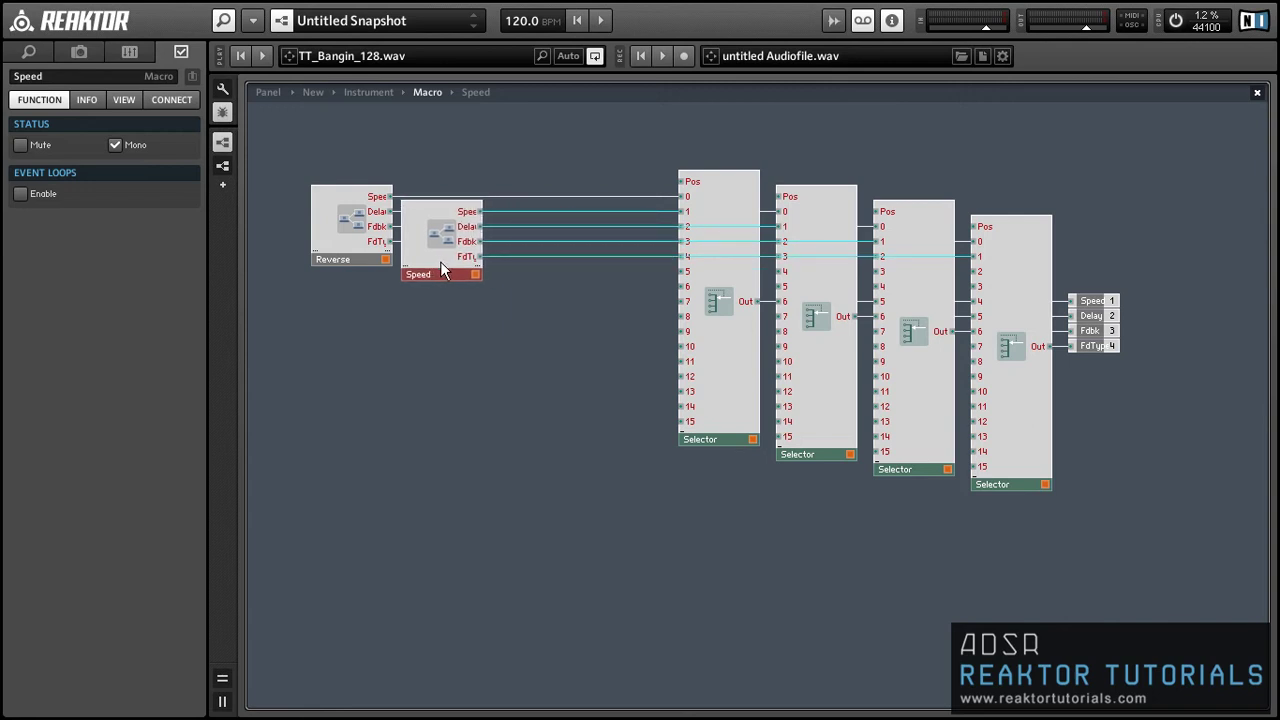
Step: Open the Speed macro's copy and delete its Speed fader
{"action": "left_click", "coordinate": [492, 318]}
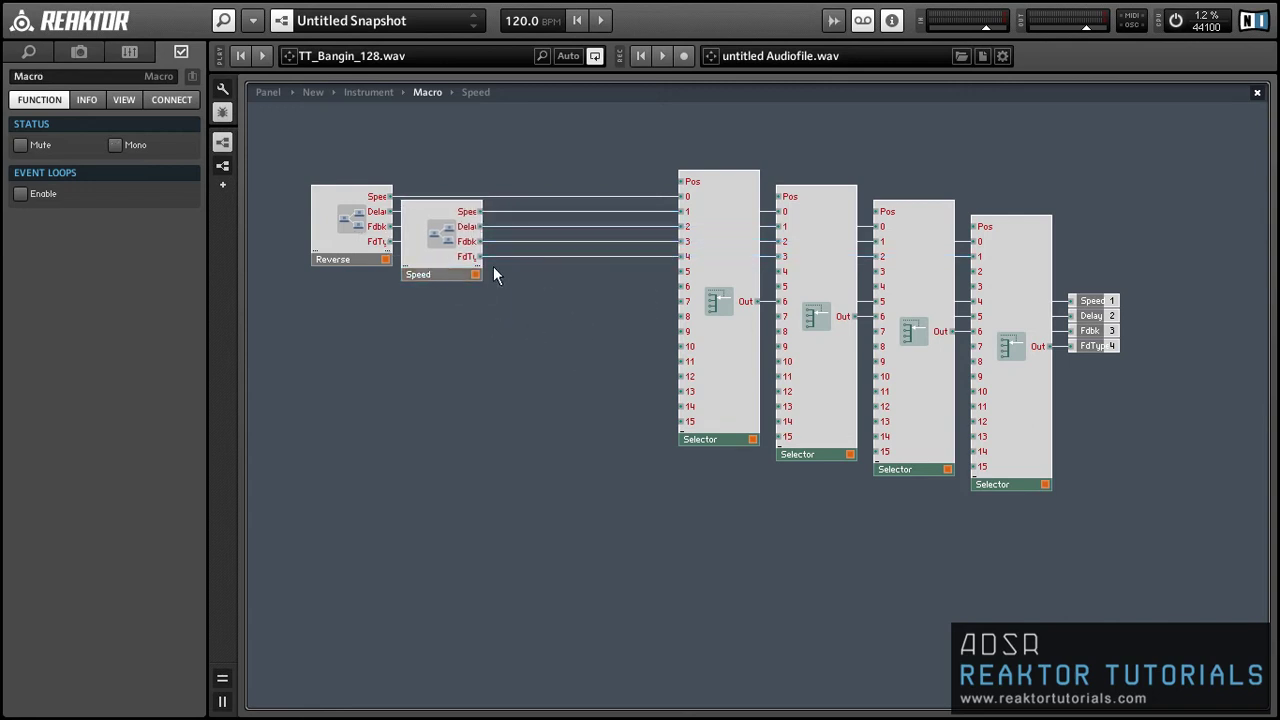
{"action": "left_click", "coordinate": [428, 257]}
{"action": "left_click_drag", "start_coordinate": [428, 262], "coordinate": [551, 346]}
{"action": "double_click", "coordinate": [551, 346]}
{"action": "left_click", "coordinate": [804, 262]}
{"action": "key", "text": "Delete"}
Step: Insert an AD envelope and wire its output to the Speed output
{"action": "double_click", "coordinate": [673, 331]}
{"action": "type", "text": "ad"}
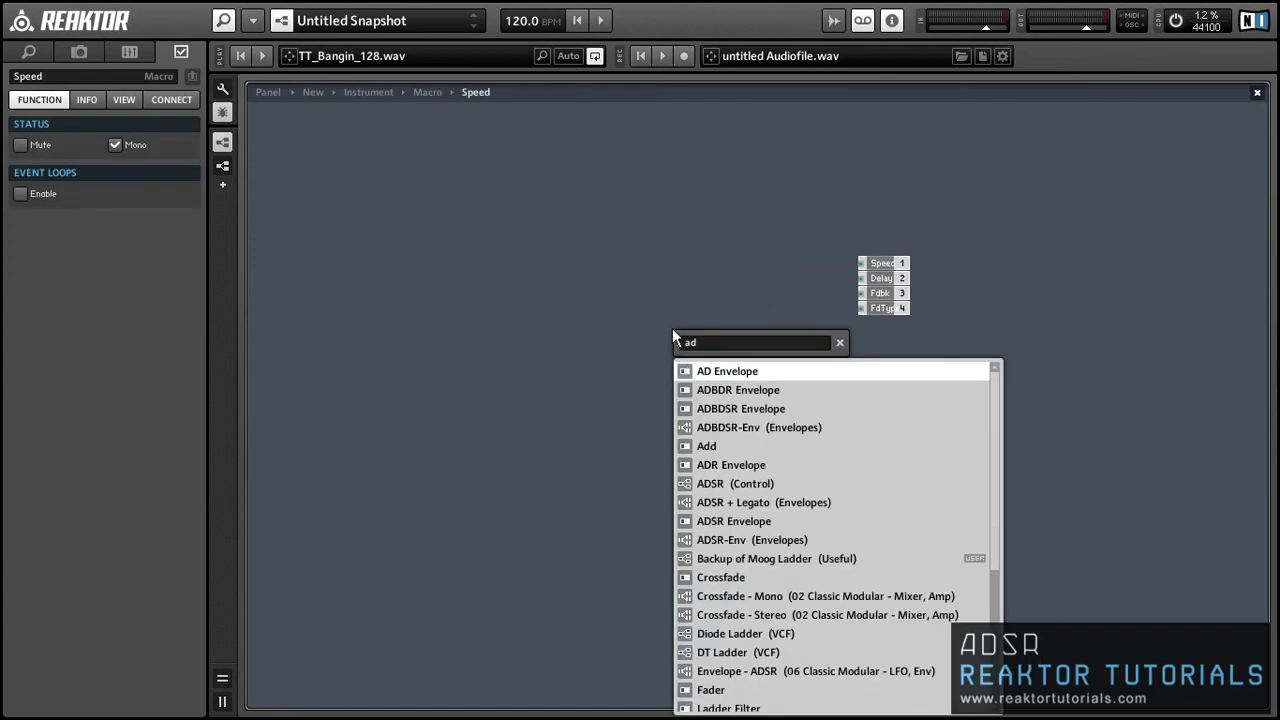
{"action": "key", "text": "Return"}
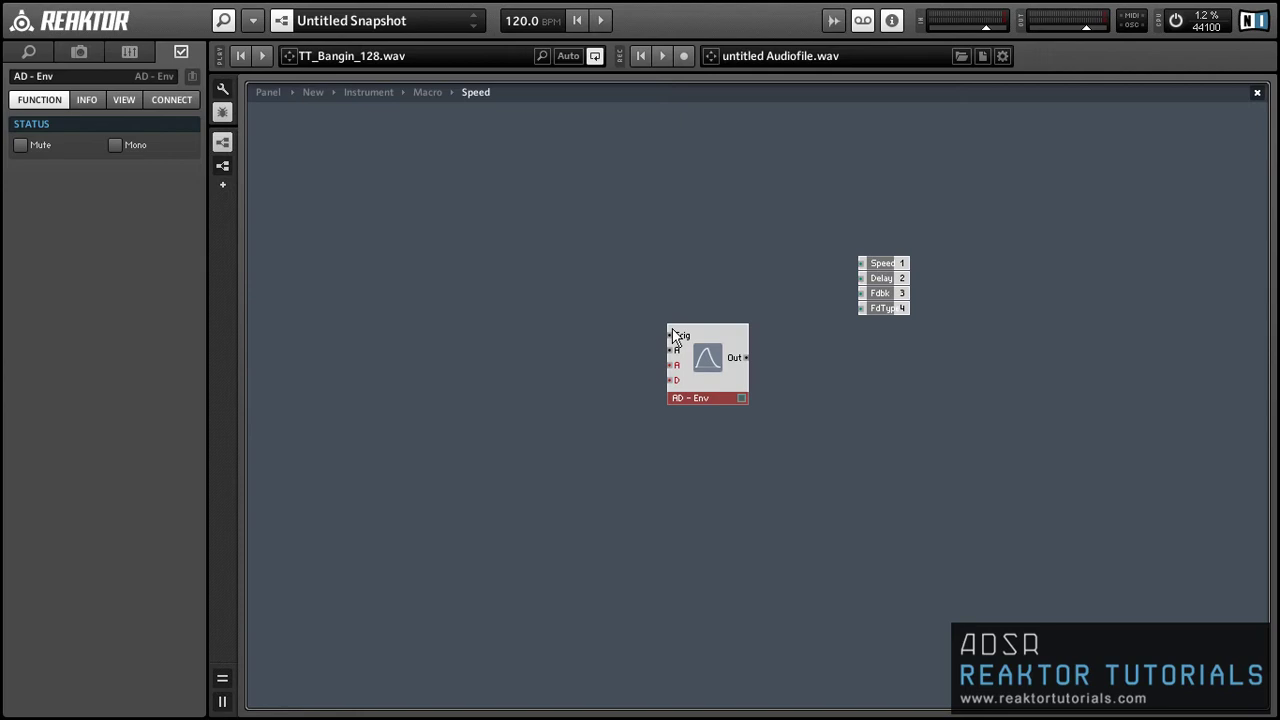
{"action": "left_click_drag", "start_coordinate": [703, 388], "coordinate": [883, 262]}
{"action": "left_click_drag", "start_coordinate": [777, 281], "coordinate": [792, 281]}
Step: Create Attack and Decay faders on the envelope's A and D inputs
{"action": "right_click", "coordinate": [763, 270]}
{"action": "left_click", "coordinate": [778, 278]}
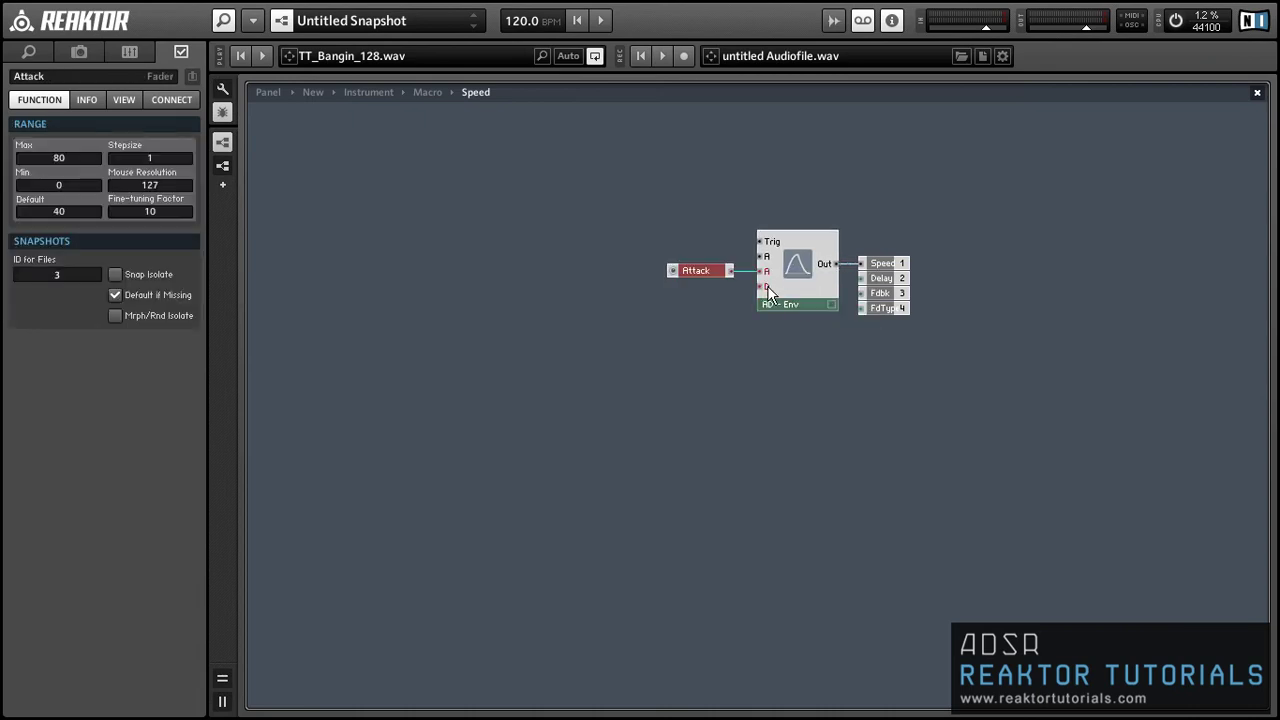
{"action": "right_click", "coordinate": [767, 287]}
{"action": "left_click", "coordinate": [781, 297]}
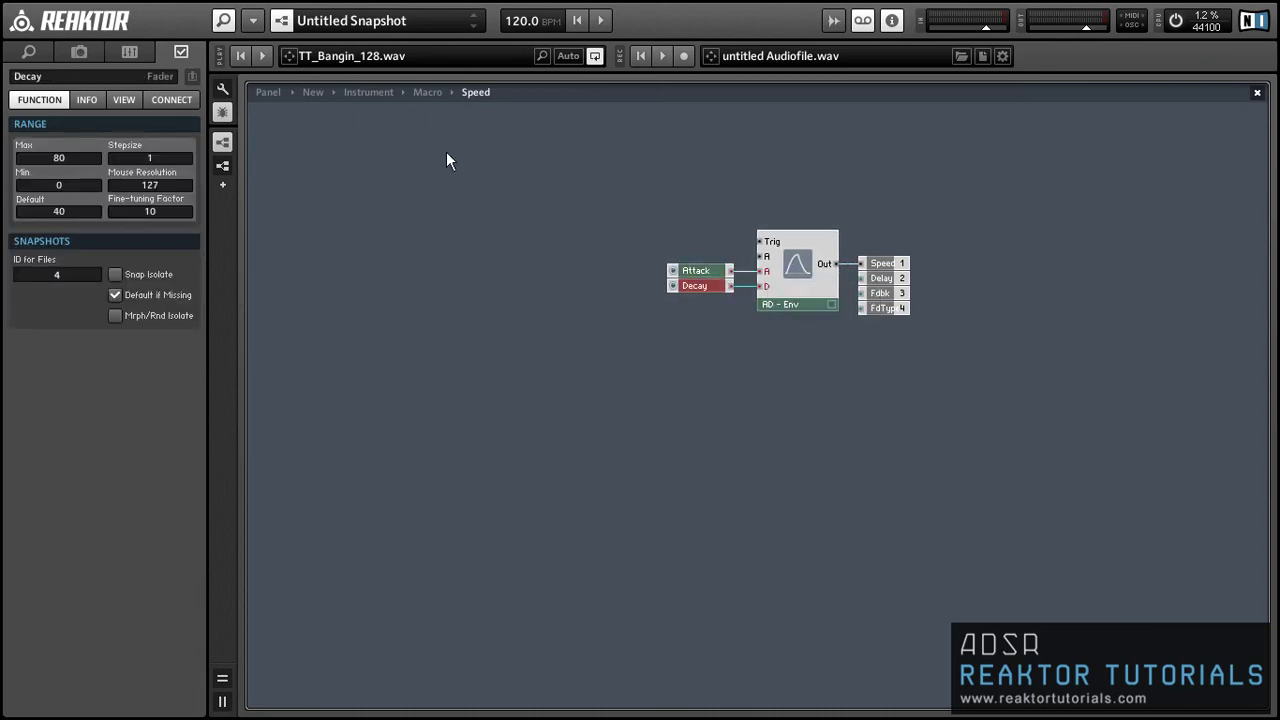
{"action": "left_click", "coordinate": [487, 238]}
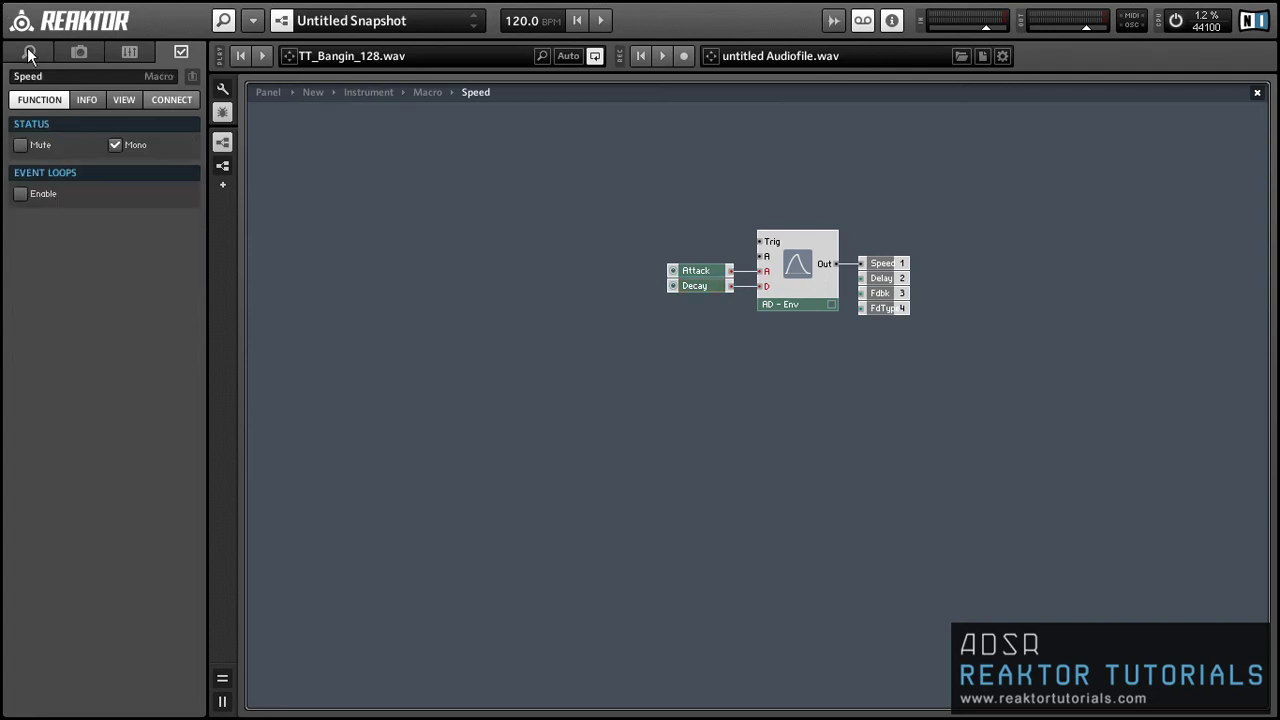
Step: Rename the macro to 'Scratch'
{"action": "double_click", "coordinate": [68, 76]}
{"action": "type", "text": "Scratch"}
{"action": "key", "text": "Return"}
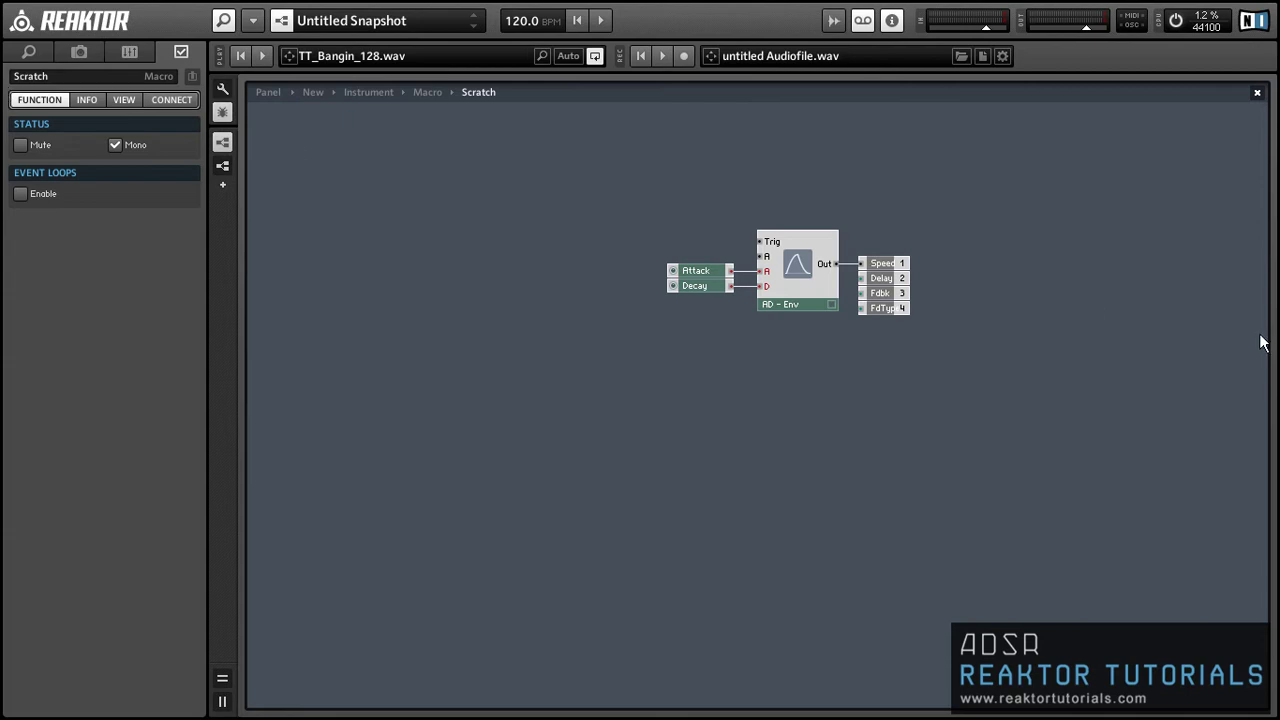
Step: Rename the Attack fader 'Stop' and the Decay fader 'Start', then shift the group left
{"action": "left_click", "coordinate": [710, 278]}
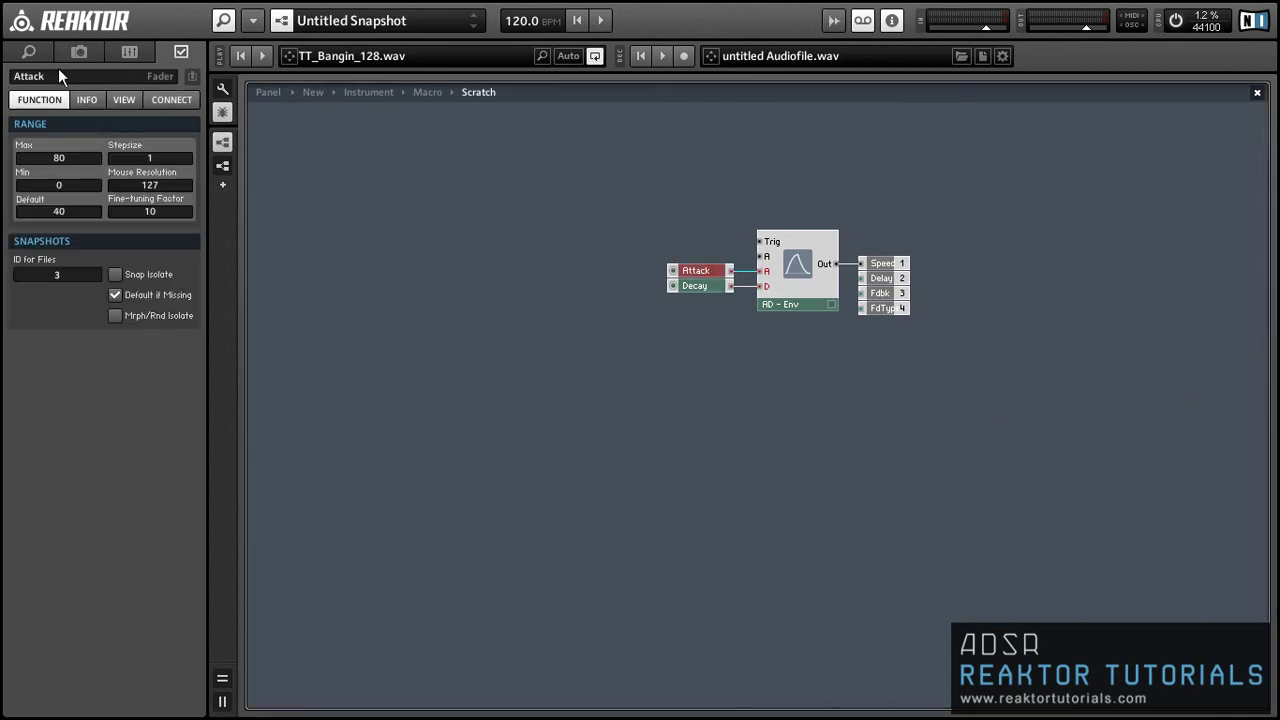
{"action": "double_click", "coordinate": [58, 72]}
{"action": "type", "text": "Stop"}
{"action": "key", "text": "Return"}
{"action": "left_click", "coordinate": [700, 287]}
{"action": "double_click", "coordinate": [49, 72]}
{"action": "type", "text": "Start"}
{"action": "key", "text": "Return"}
{"action": "left_click_drag", "start_coordinate": [592, 176], "coordinate": [843, 371]}
{"action": "left_click_drag", "start_coordinate": [805, 290], "coordinate": [672, 288]}
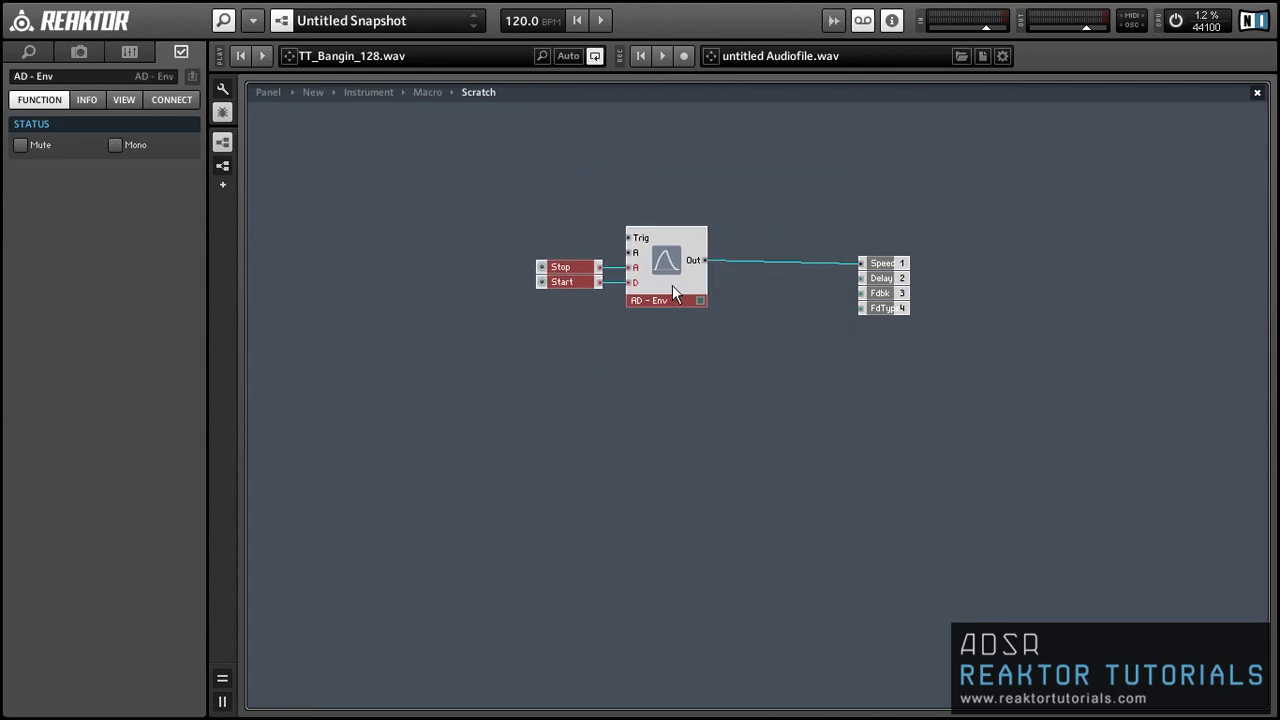
Step: Feed a constant 1 into the envelope's A input
{"action": "right_click", "coordinate": [641, 262]}
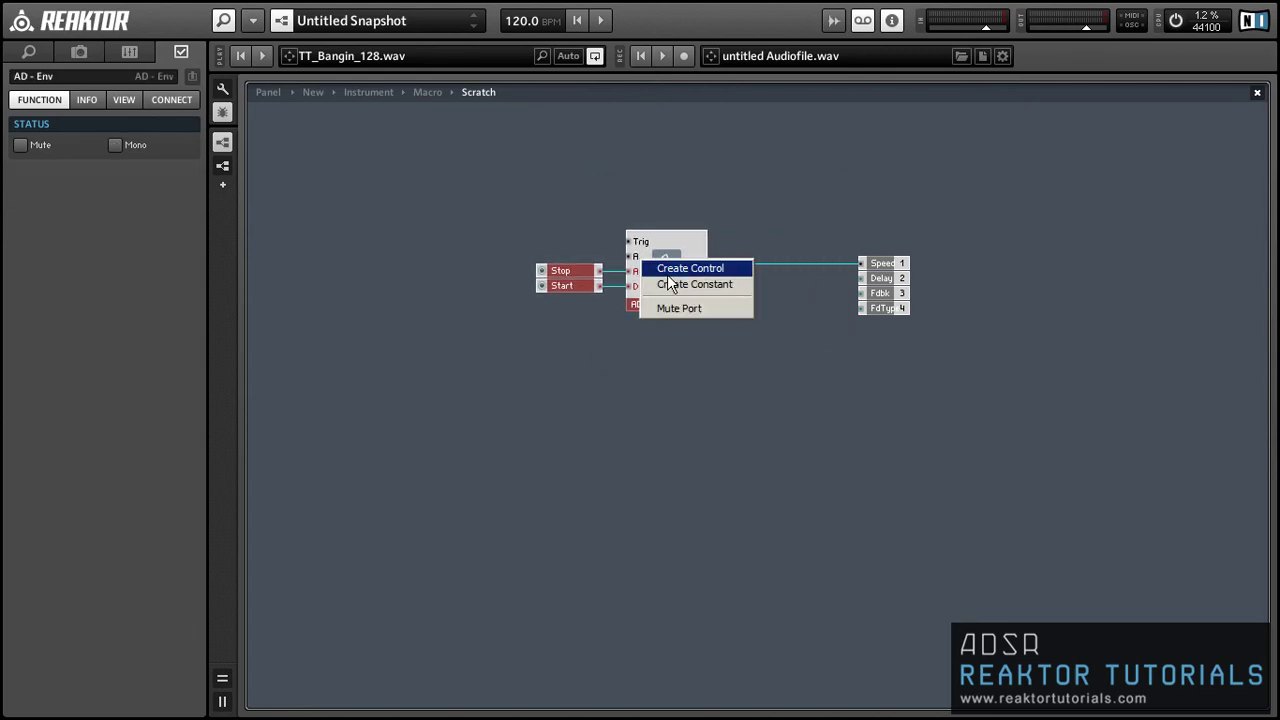
{"action": "left_click", "coordinate": [694, 283]}
{"action": "left_click", "coordinate": [395, 183]}
{"action": "right_click", "coordinate": [395, 183]}
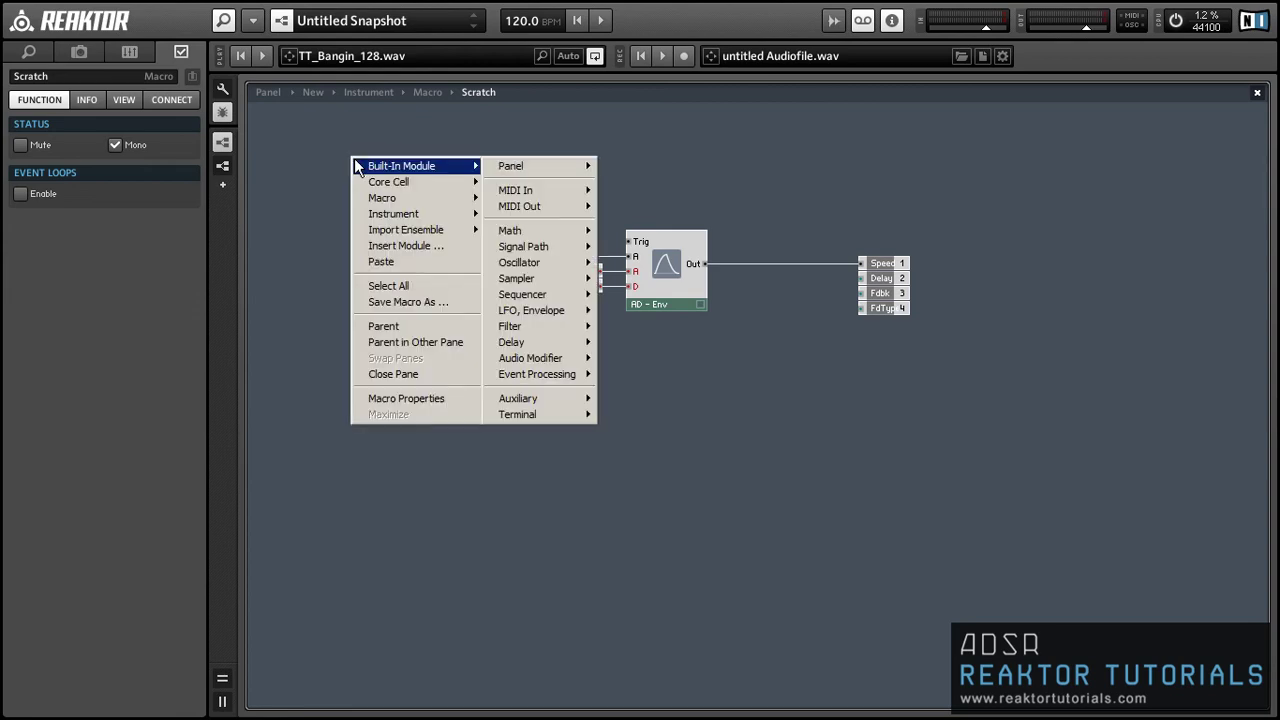
{"action": "left_click", "coordinate": [686, 168]}
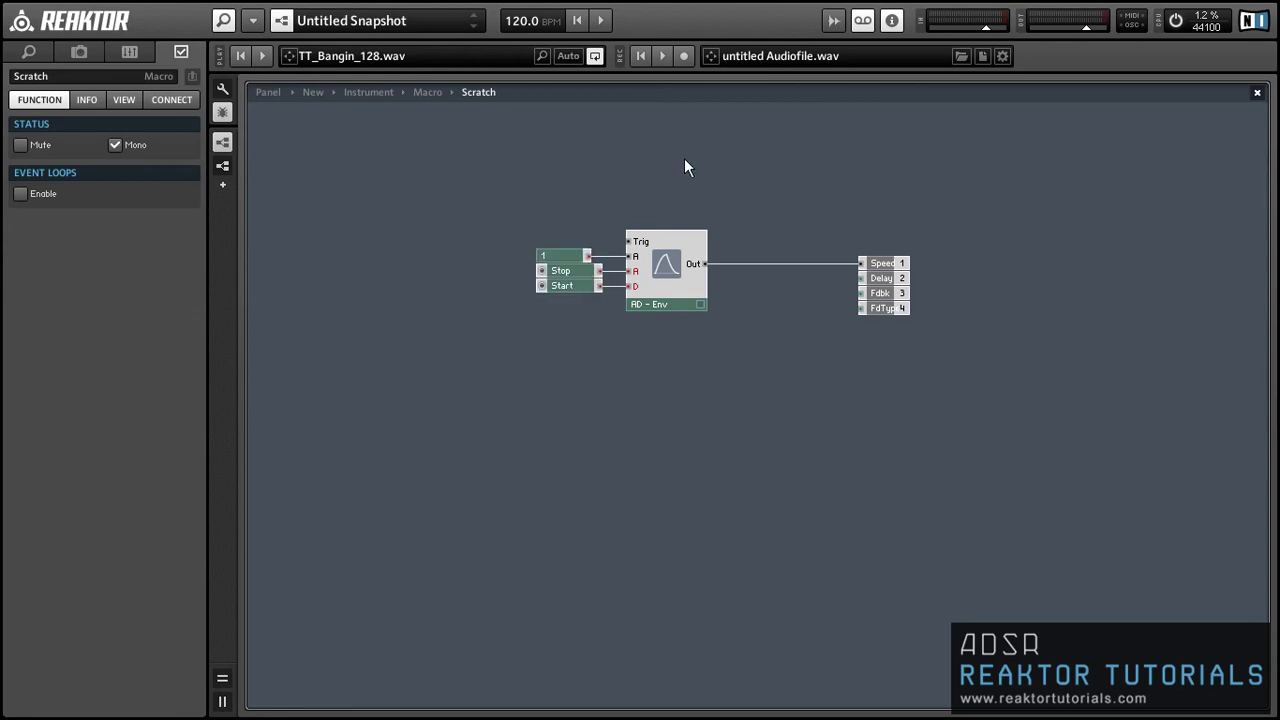
Step: Add a MIDI In Gate module and wire it to the envelope's Trig input
{"action": "right_click", "coordinate": [420, 173]}
{"action": "mouse_move", "coordinate": [480, 181]}
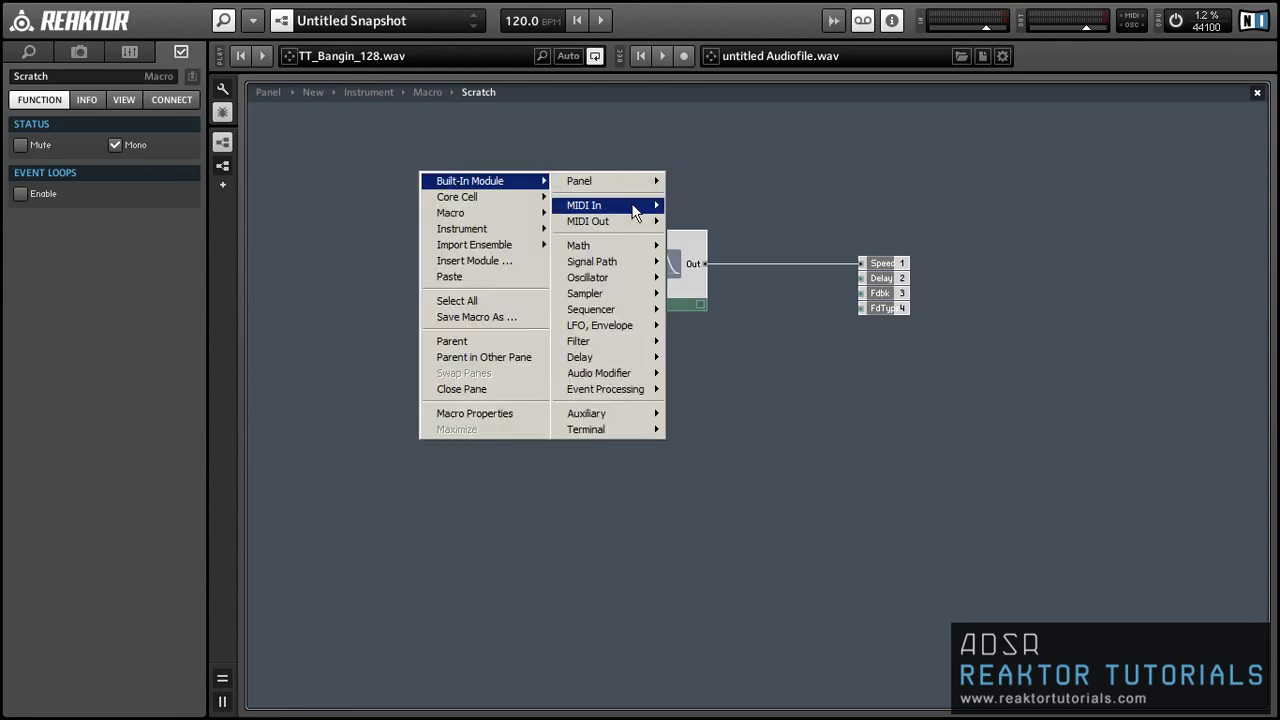
{"action": "mouse_move", "coordinate": [632, 210]}
{"action": "left_click", "coordinate": [686, 246]}
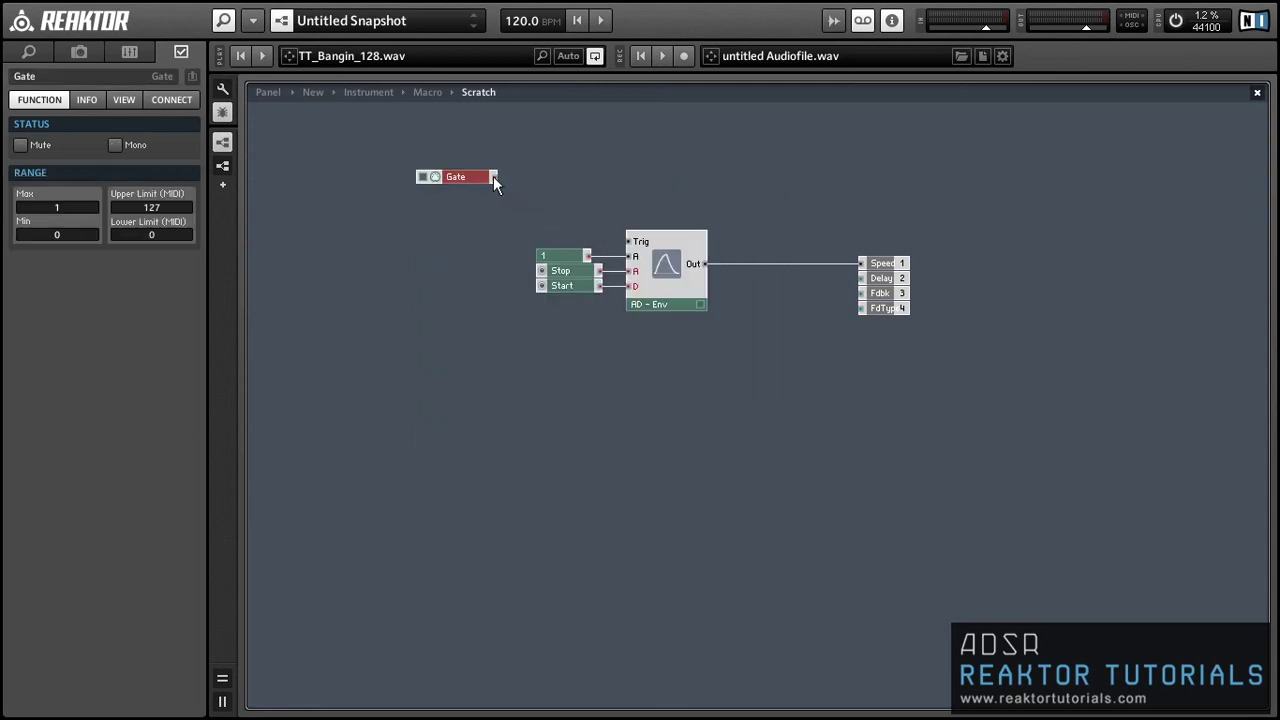
{"action": "left_click_drag", "start_coordinate": [493, 176], "coordinate": [629, 241]}
{"action": "left_click_drag", "start_coordinate": [455, 178], "coordinate": [549, 240]}
{"action": "left_click", "coordinate": [754, 181]}
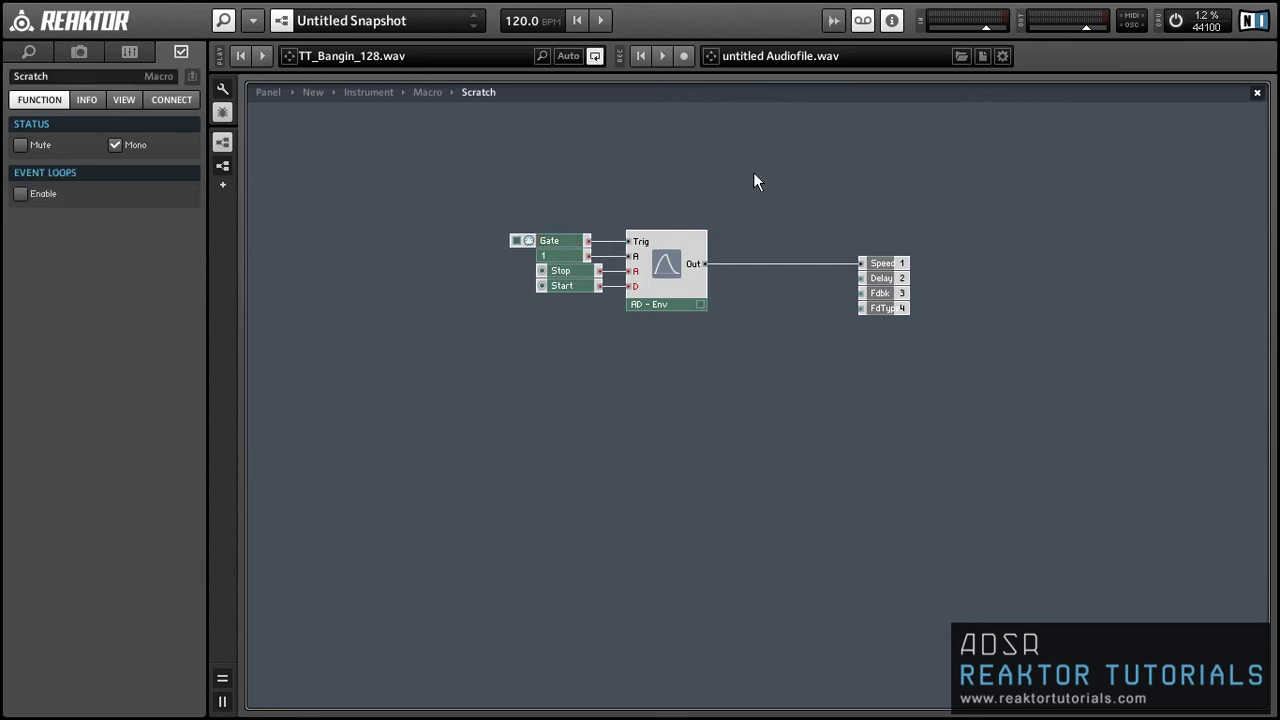
Step: Insert a Subtract with constant 1, taking the envelope output and feeding Speed
{"action": "double_click", "coordinate": [754, 175]}
{"action": "type", "text": "-"}
{"action": "key", "text": "Return"}
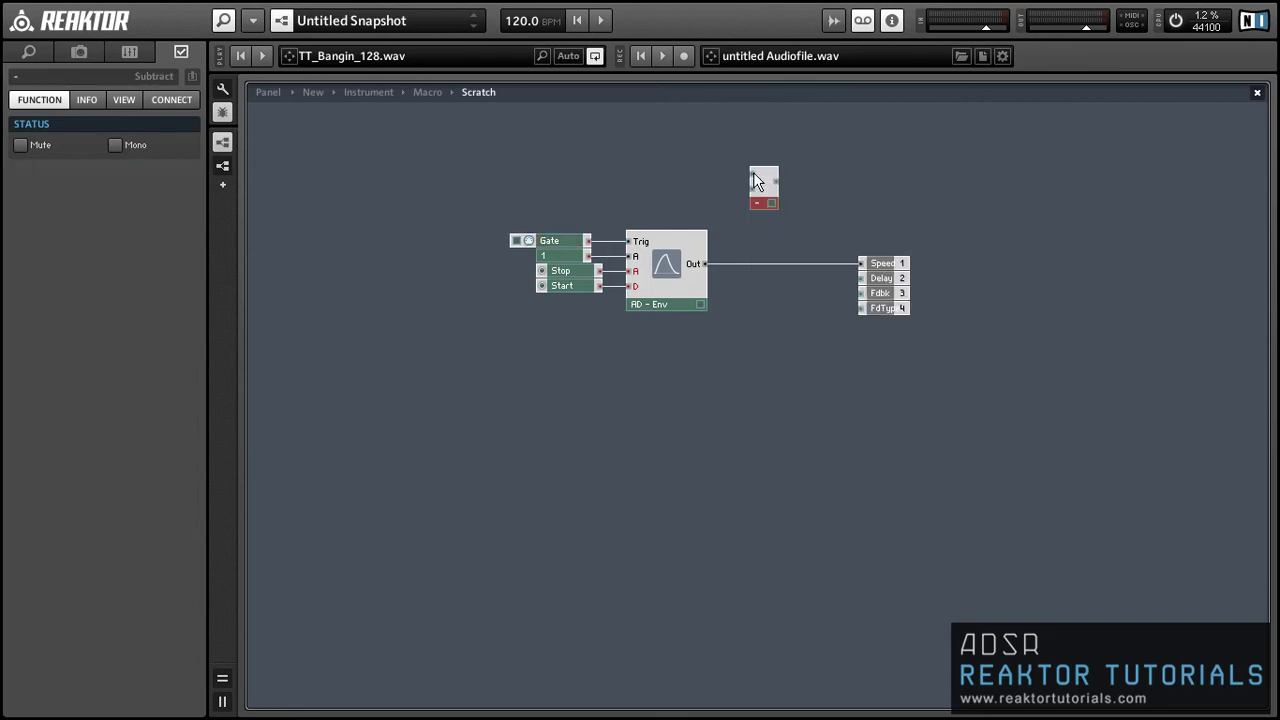
{"action": "right_click", "coordinate": [754, 176]}
{"action": "left_click", "coordinate": [770, 197]}
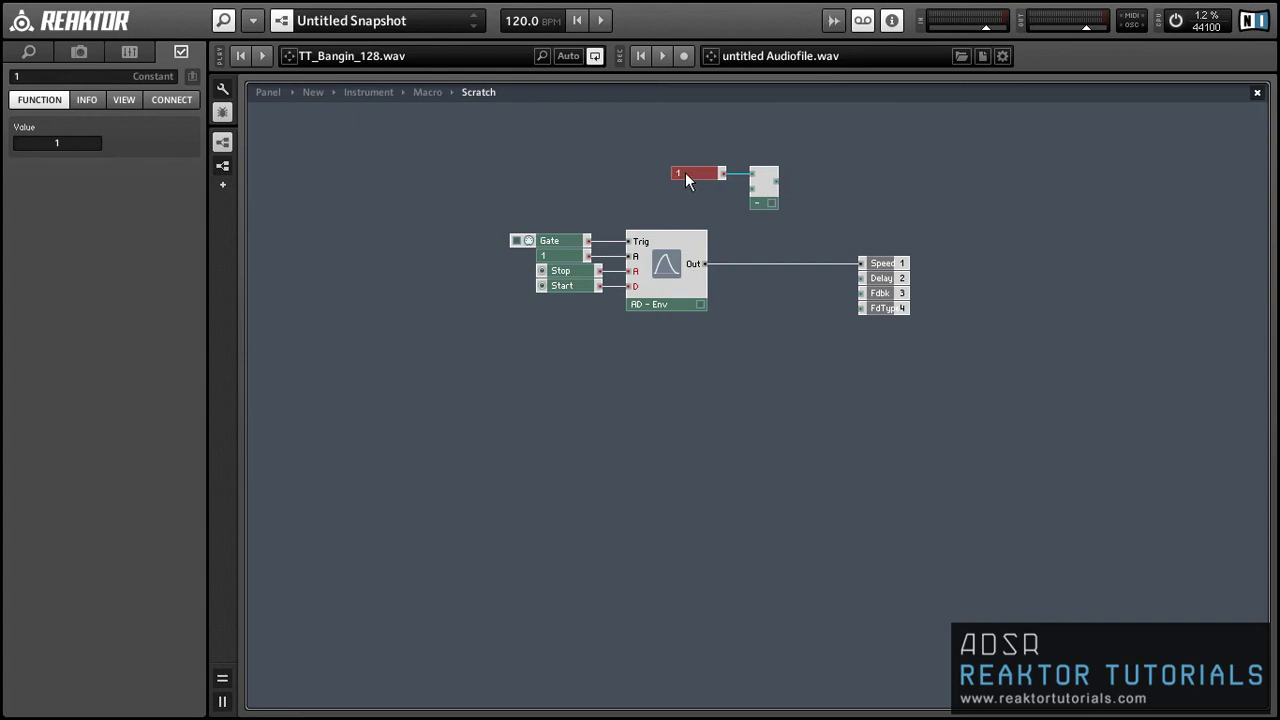
{"action": "left_click_drag", "start_coordinate": [704, 263], "coordinate": [772, 186]}
{"action": "left_click_drag", "start_coordinate": [862, 270], "coordinate": [862, 266]}
{"action": "left_click_drag", "start_coordinate": [717, 138], "coordinate": [805, 284]}
Step: Line up the output ports and return to the level holding the Selectors
{"action": "left_click", "coordinate": [896, 220]}
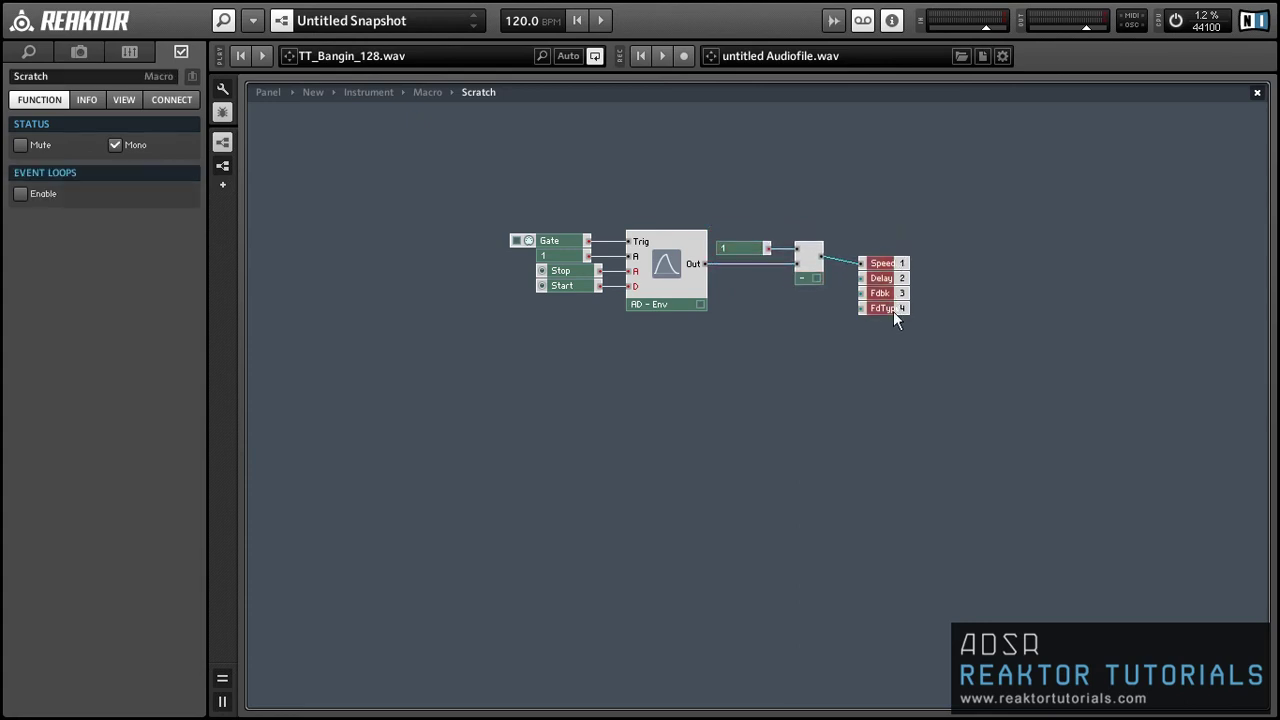
{"action": "left_click_drag", "start_coordinate": [893, 311], "coordinate": [893, 305]}
{"action": "left_click", "coordinate": [747, 343]}
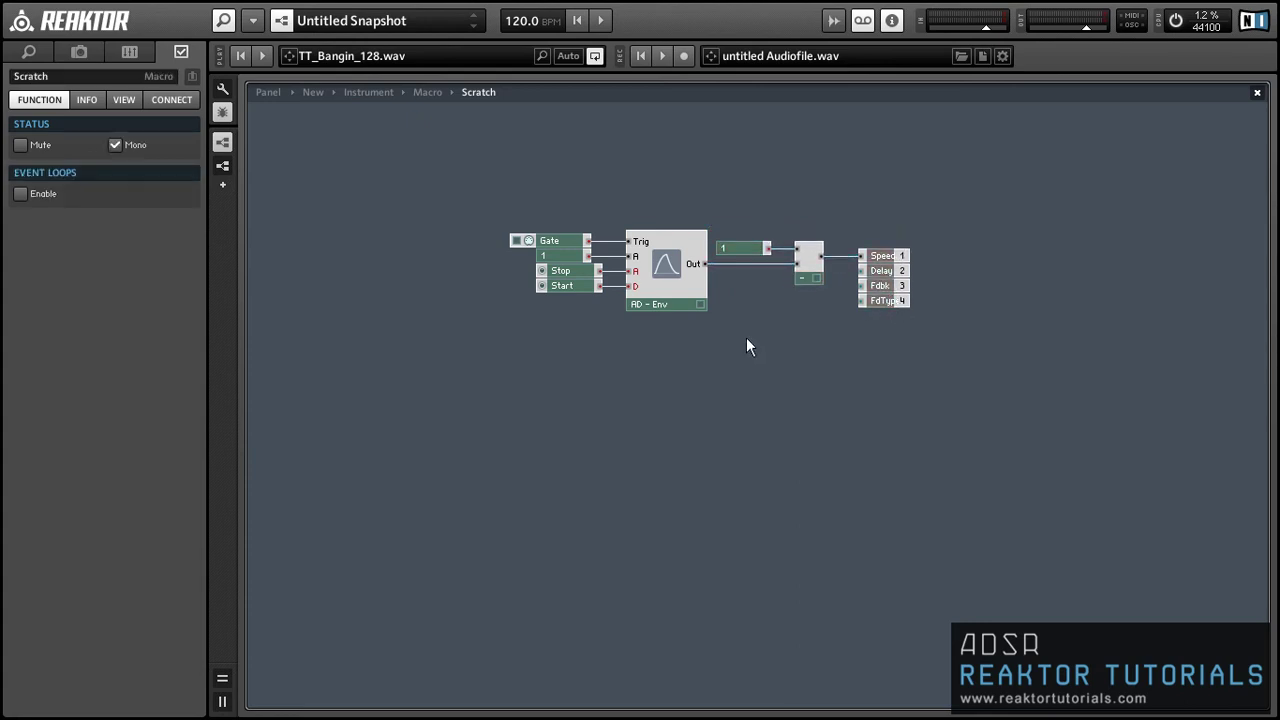
{"action": "double_click", "coordinate": [746, 337]}
{"action": "right_click", "coordinate": [551, 332]}
Step: Set the Scratch macro to Mono, undoing an accidental Selector nudge
{"action": "left_click", "coordinate": [562, 341]}
{"action": "double_click", "coordinate": [562, 343]}
{"action": "double_click", "coordinate": [668, 364]}
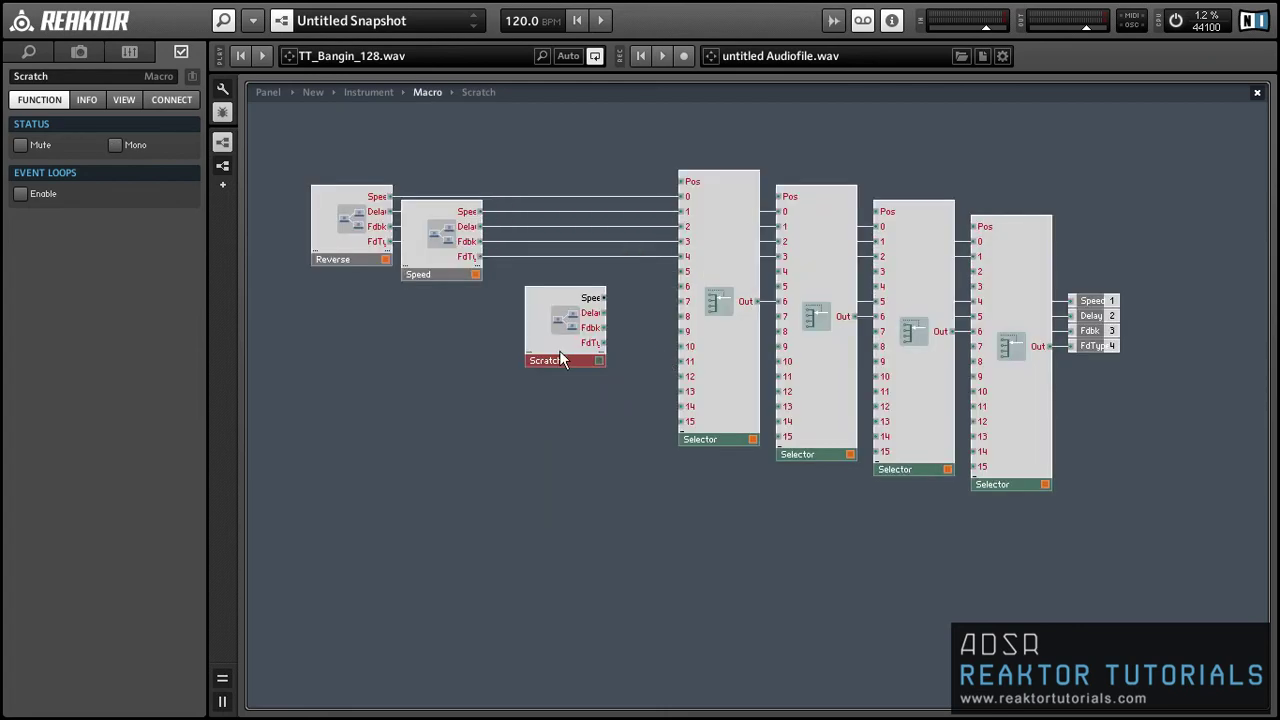
{"action": "right_click", "coordinate": [561, 346]}
{"action": "left_click", "coordinate": [578, 355]}
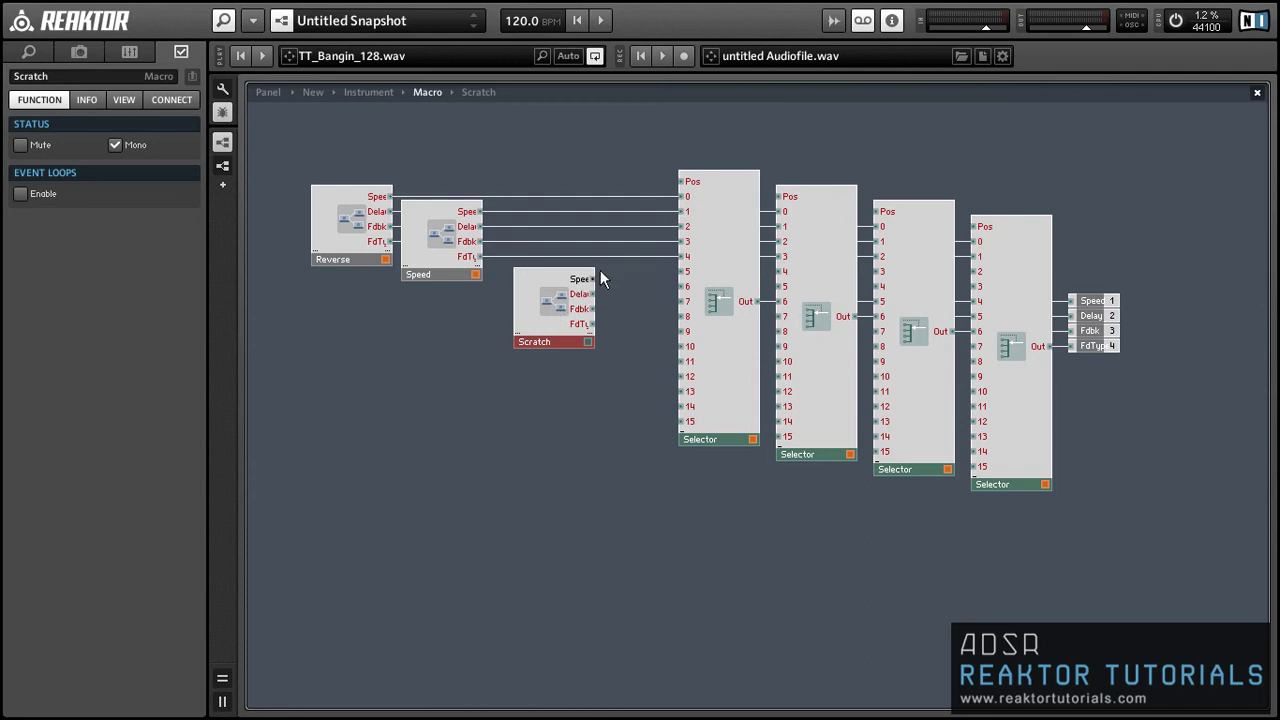
{"action": "left_click_drag", "start_coordinate": [757, 344], "coordinate": [757, 348]}
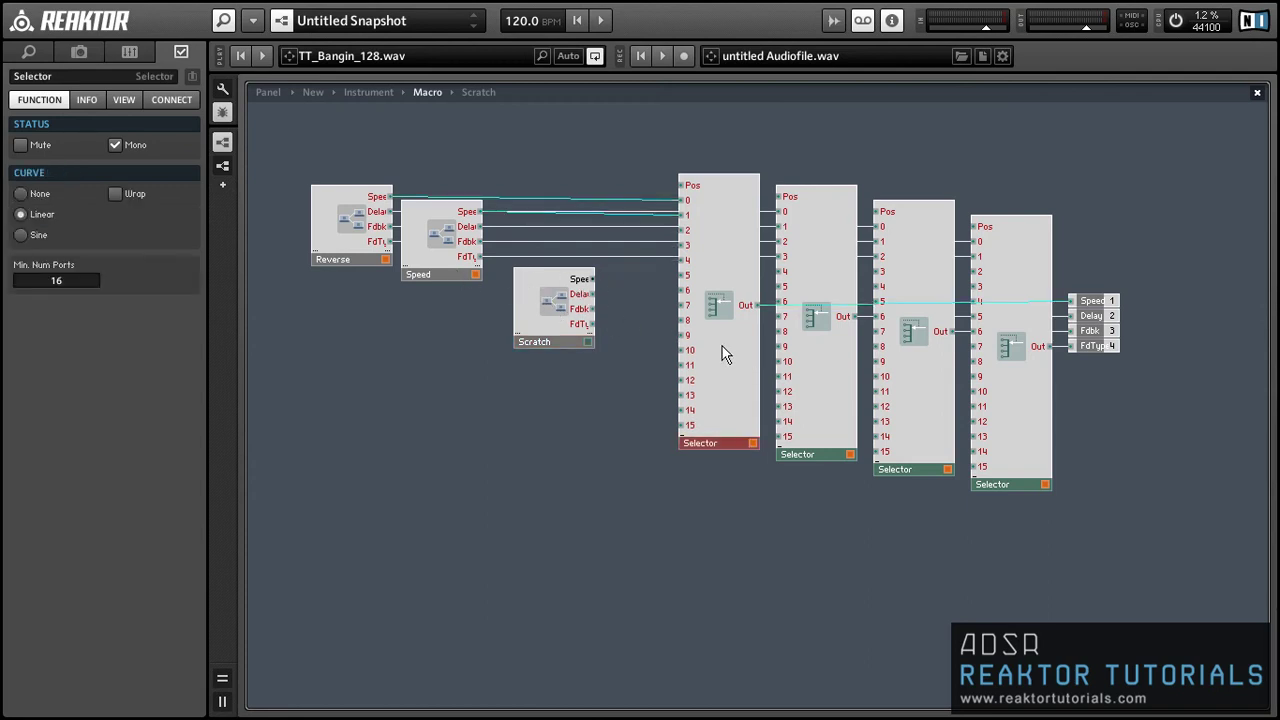
{"action": "key", "text": "ctrl+z"}
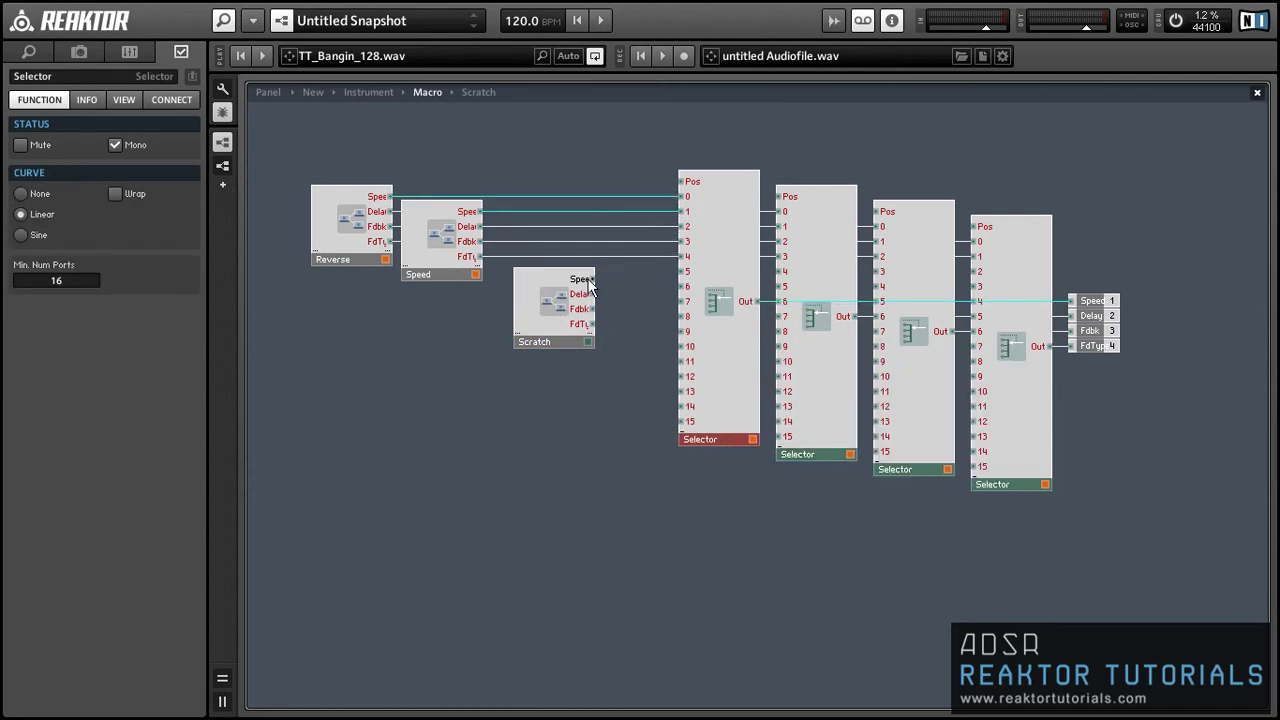
Step: Wire Scratch's Speed, Delay, Fdbk and FdTyp outputs into the Selectors' inputs
{"action": "left_click_drag", "start_coordinate": [593, 279], "coordinate": [681, 227]}
{"action": "left_click_drag", "start_coordinate": [591, 295], "coordinate": [779, 241]}
{"action": "left_click_drag", "start_coordinate": [593, 309], "coordinate": [892, 256]}
{"action": "left_click_drag", "start_coordinate": [593, 324], "coordinate": [876, 272]}
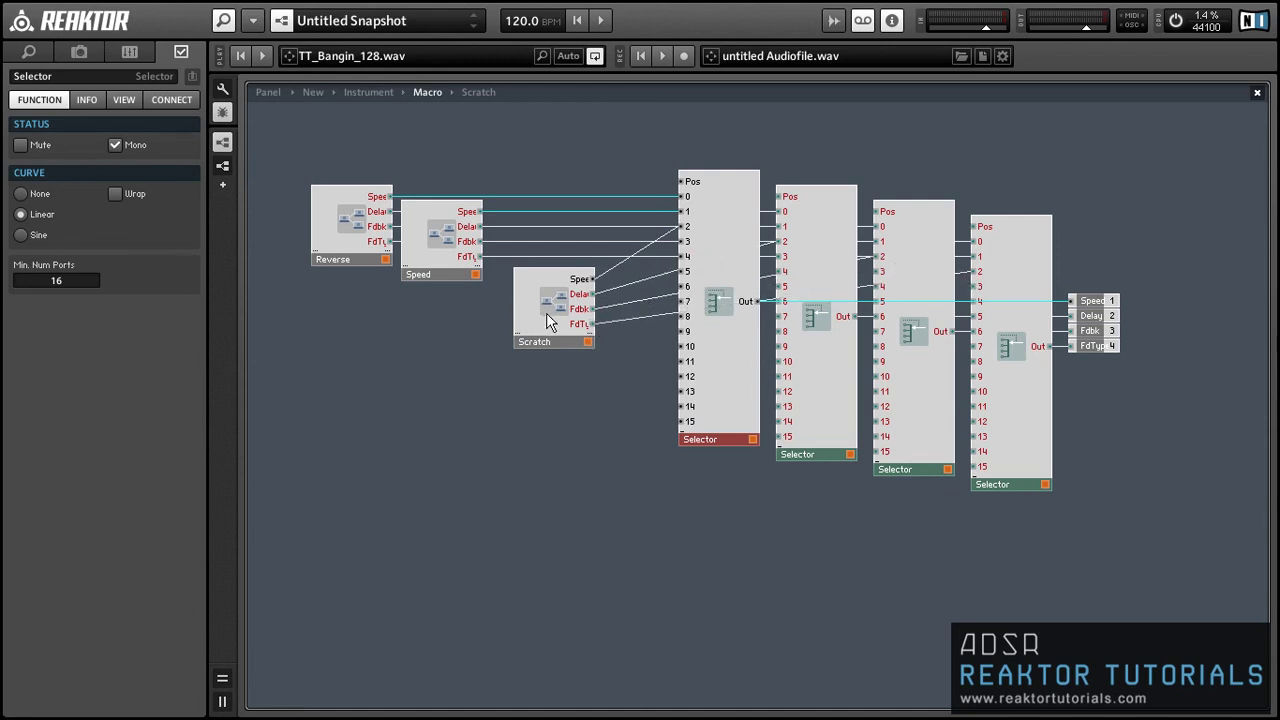
Step: Move Scratch beside the Speed macro and shift the whole layout down-right
{"action": "left_click_drag", "start_coordinate": [546, 316], "coordinate": [524, 271]}
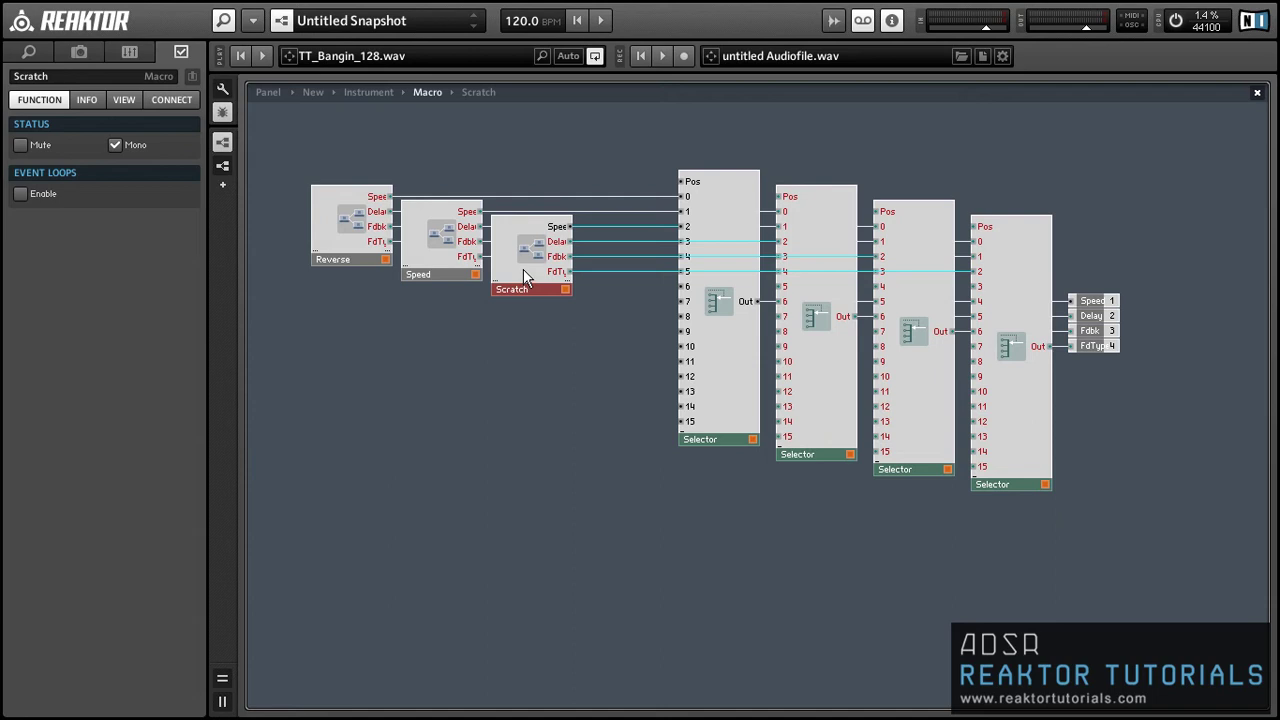
{"action": "left_click", "coordinate": [515, 330]}
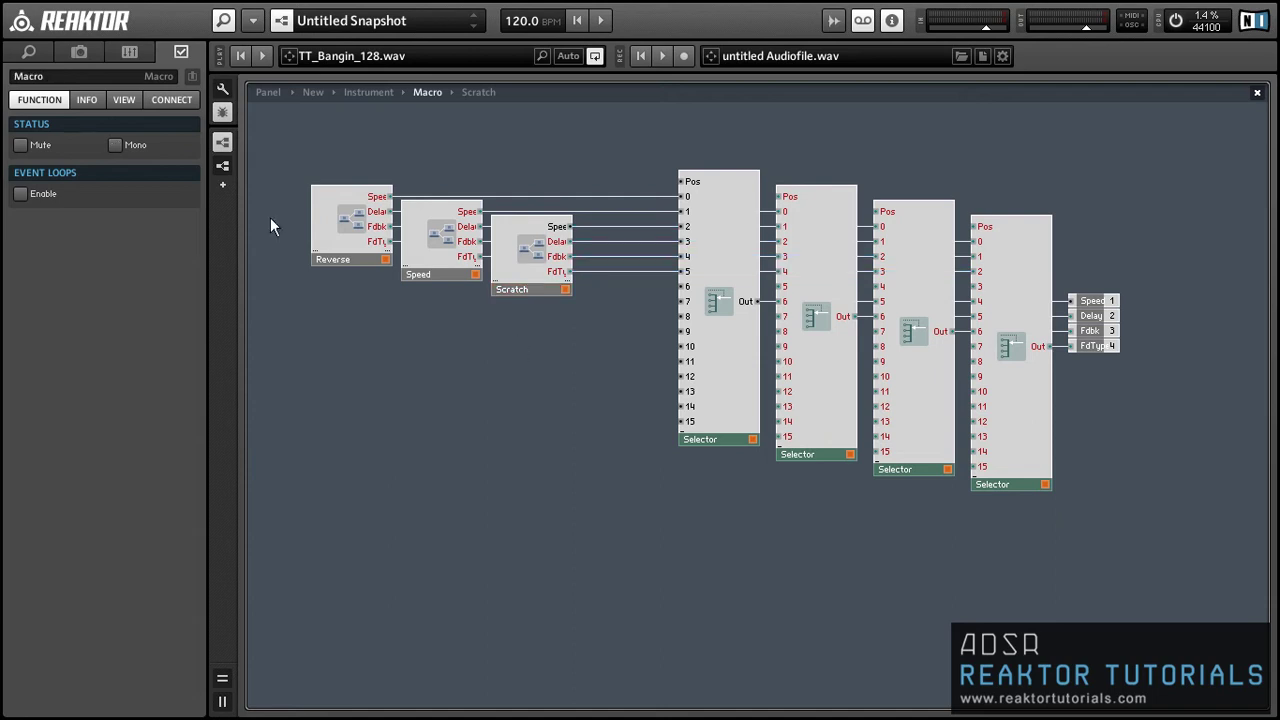
{"action": "left_click", "coordinate": [945, 445]}
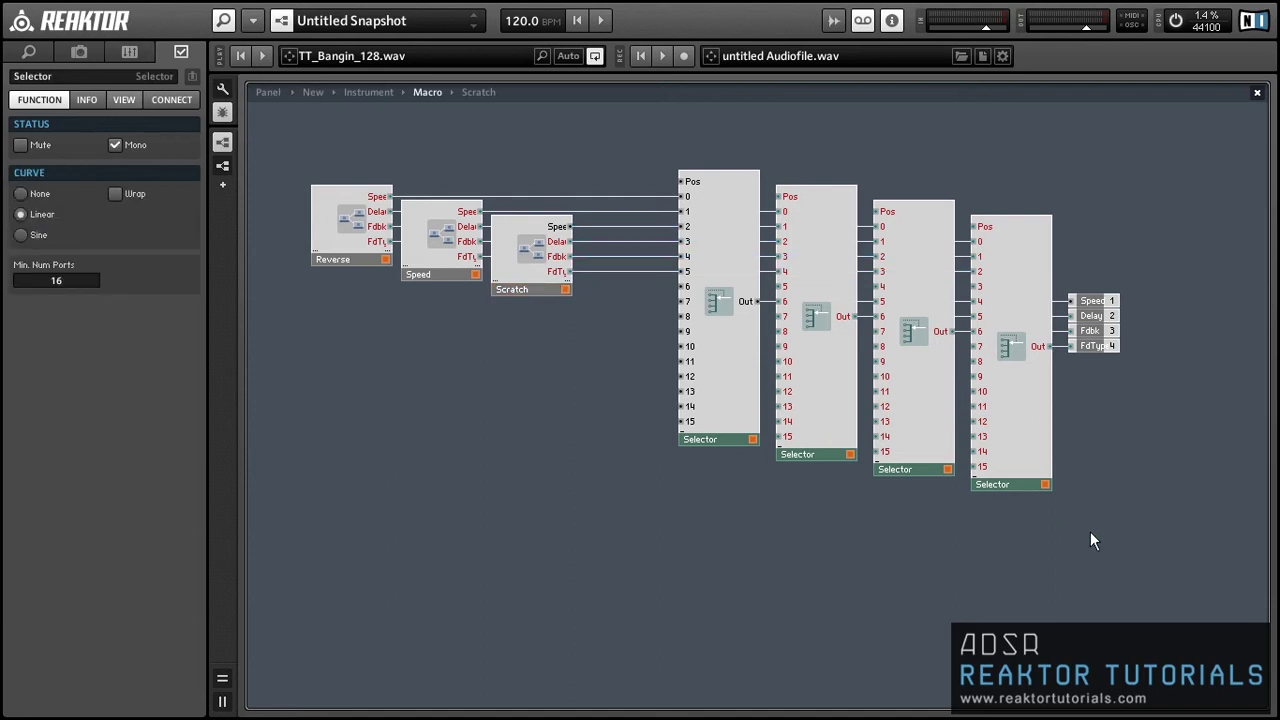
{"action": "left_click_drag", "start_coordinate": [1105, 537], "coordinate": [247, 151]}
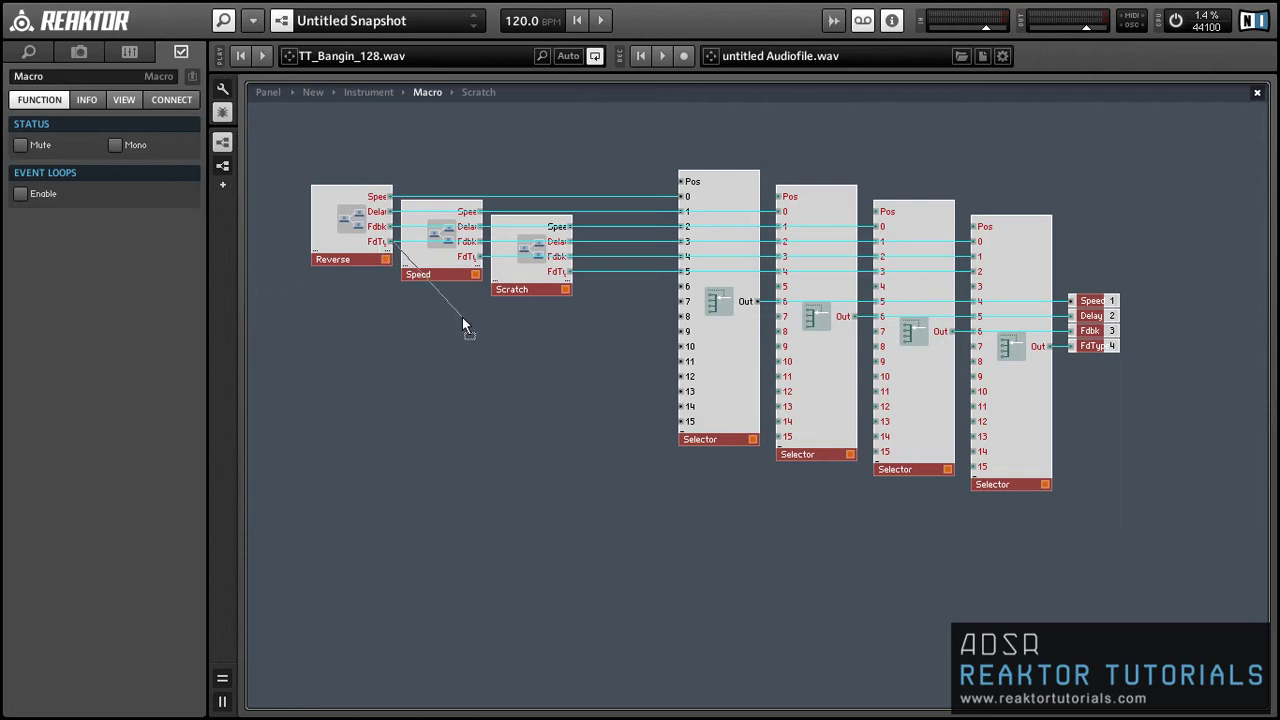
{"action": "left_click_drag", "start_coordinate": [368, 263], "coordinate": [424, 328]}
{"action": "left_click", "coordinate": [391, 208]}
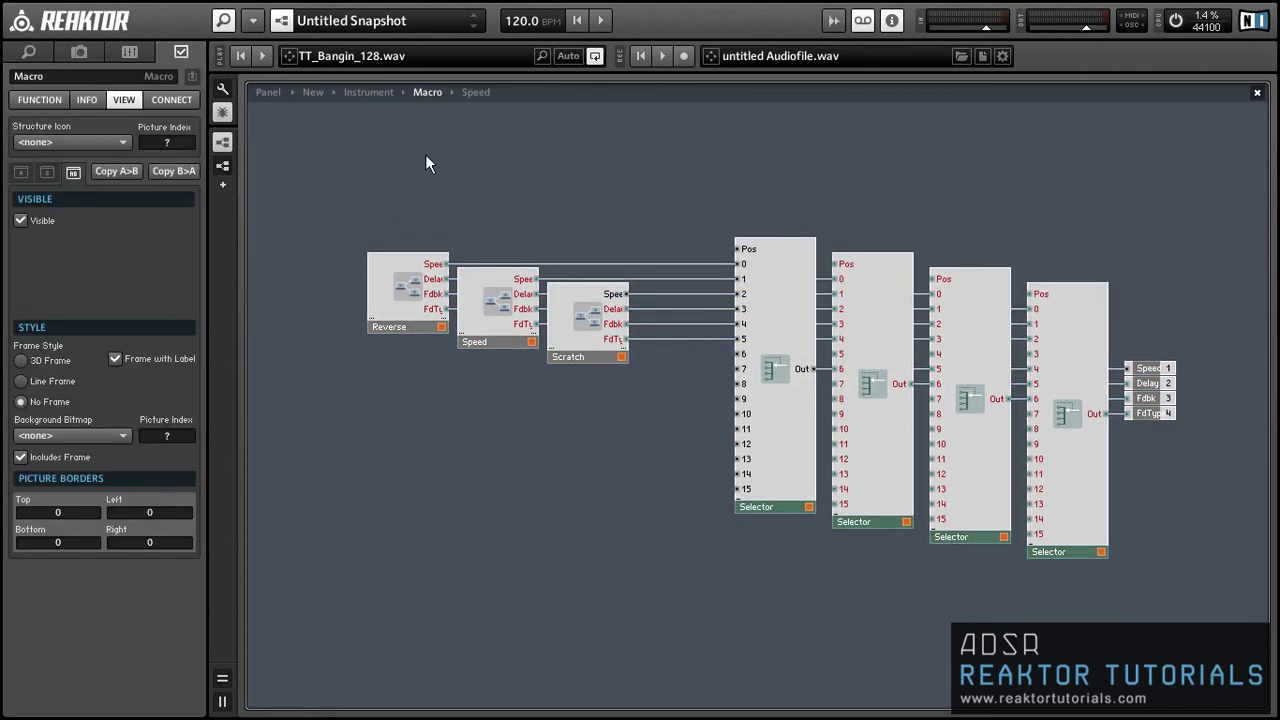
Step: Add a MIDI Note Pitch module and a Subtract module, with pitch wired into Subtract
{"action": "right_click", "coordinate": [426, 157]}
{"action": "mouse_move", "coordinate": [450, 168]}
{"action": "mouse_move", "coordinate": [650, 189]}
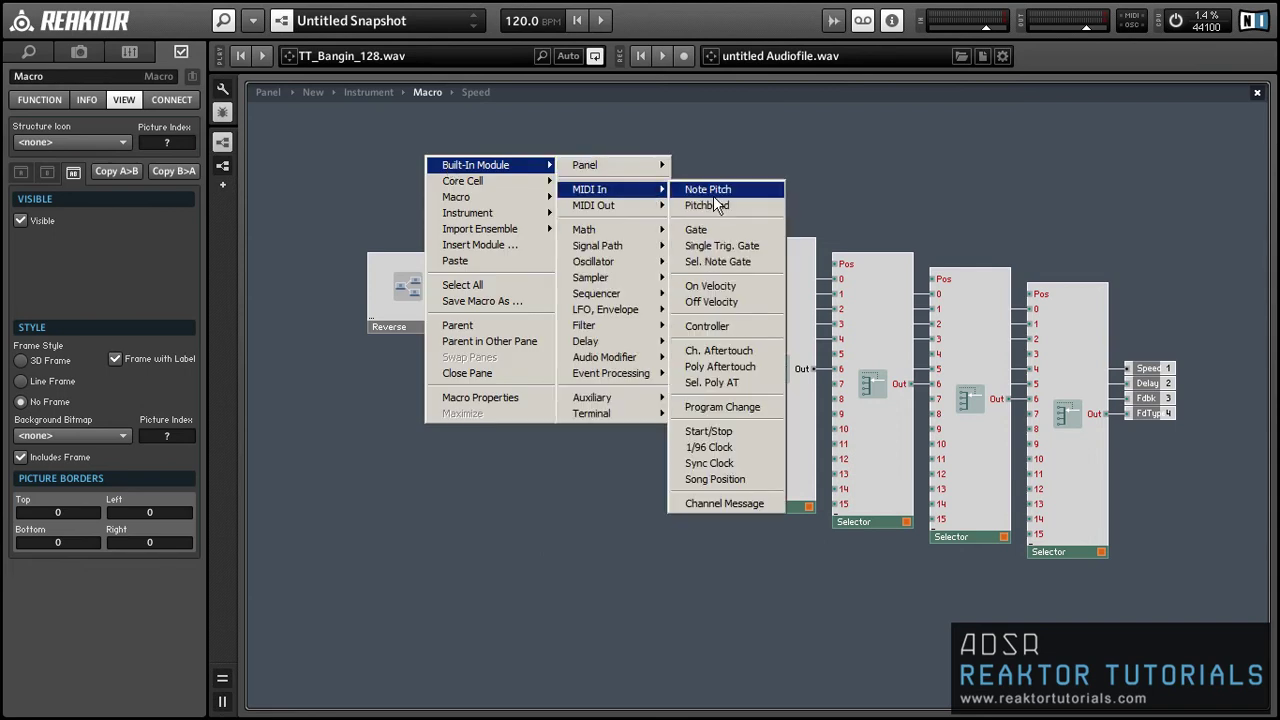
{"action": "left_click", "coordinate": [713, 186]}
{"action": "right_click", "coordinate": [551, 155]}
{"action": "mouse_move", "coordinate": [563, 166]}
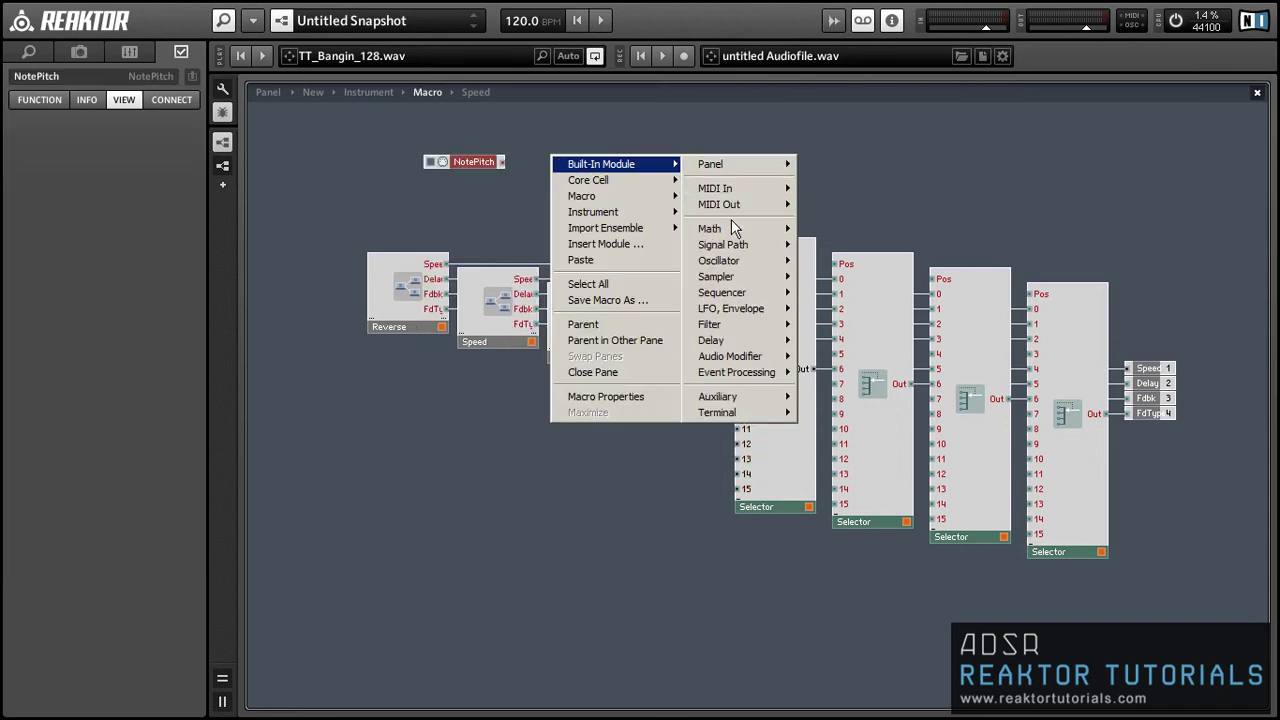
{"action": "mouse_move", "coordinate": [734, 229]}
{"action": "left_click", "coordinate": [845, 270]}
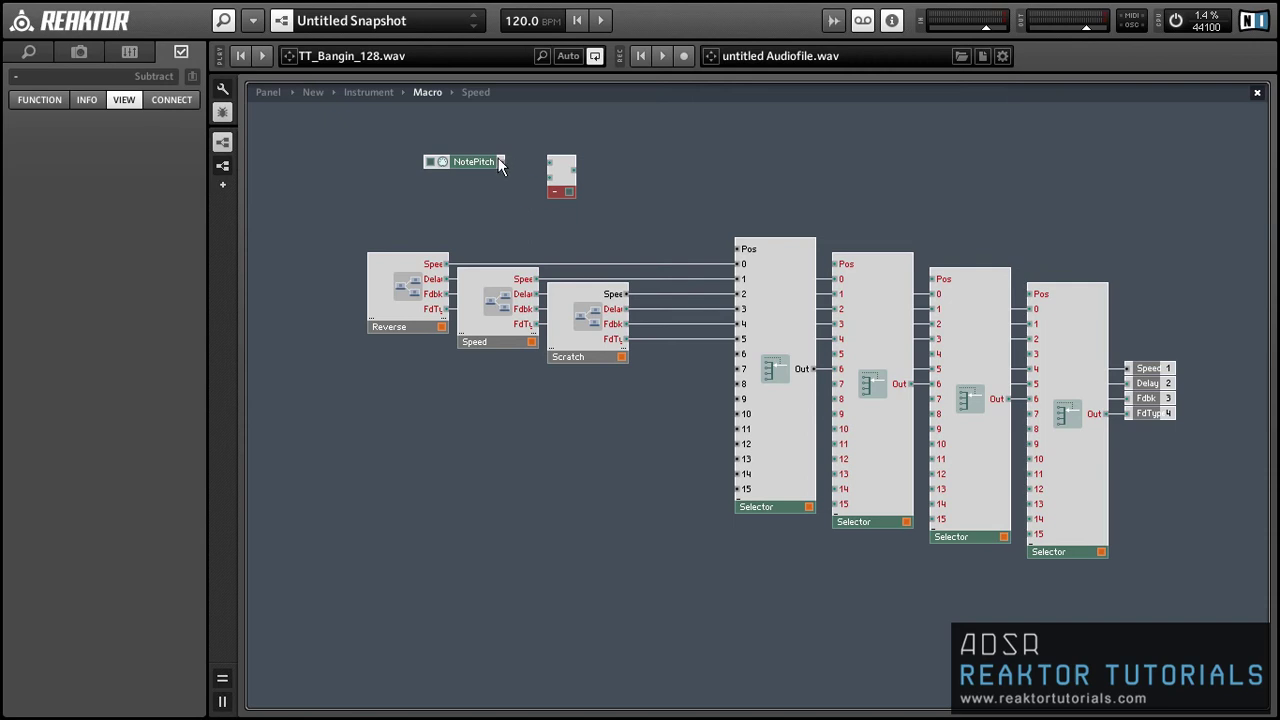
{"action": "left_click_drag", "start_coordinate": [500, 162], "coordinate": [549, 163]}
Step: Attach a constant 48 to the Subtract's lower input
{"action": "right_click", "coordinate": [556, 178]}
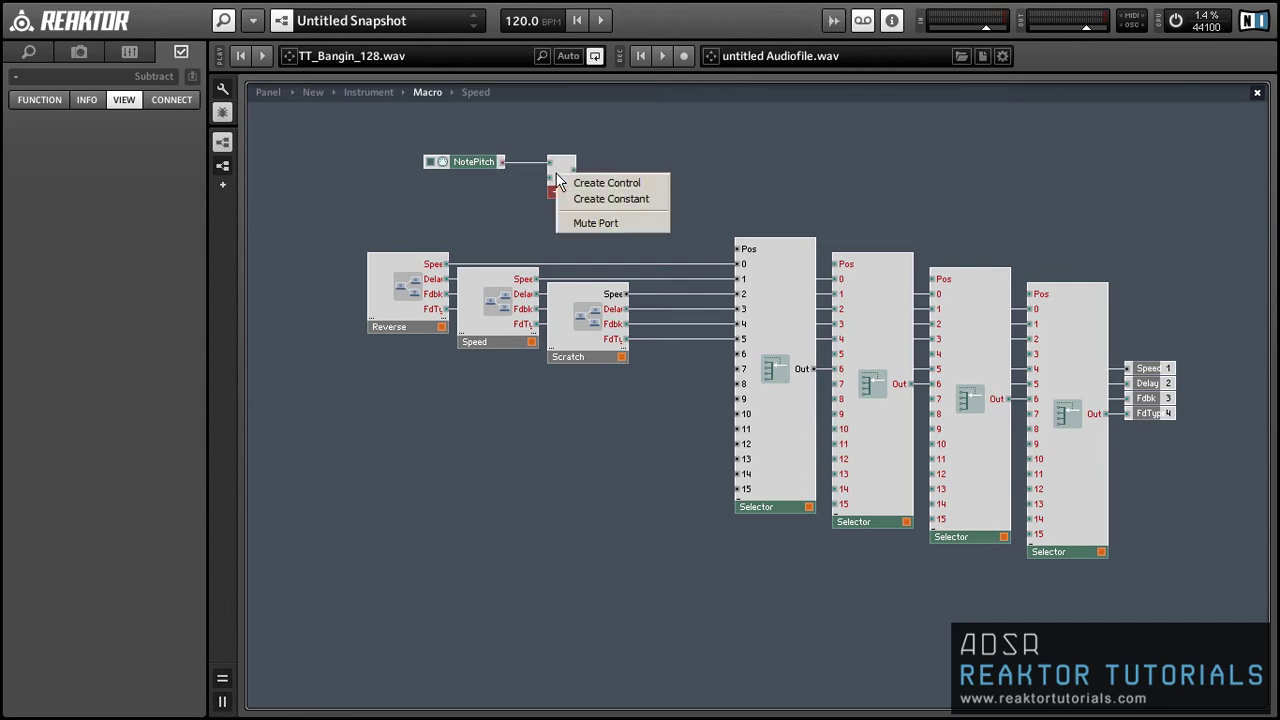
{"action": "left_click", "coordinate": [611, 198]}
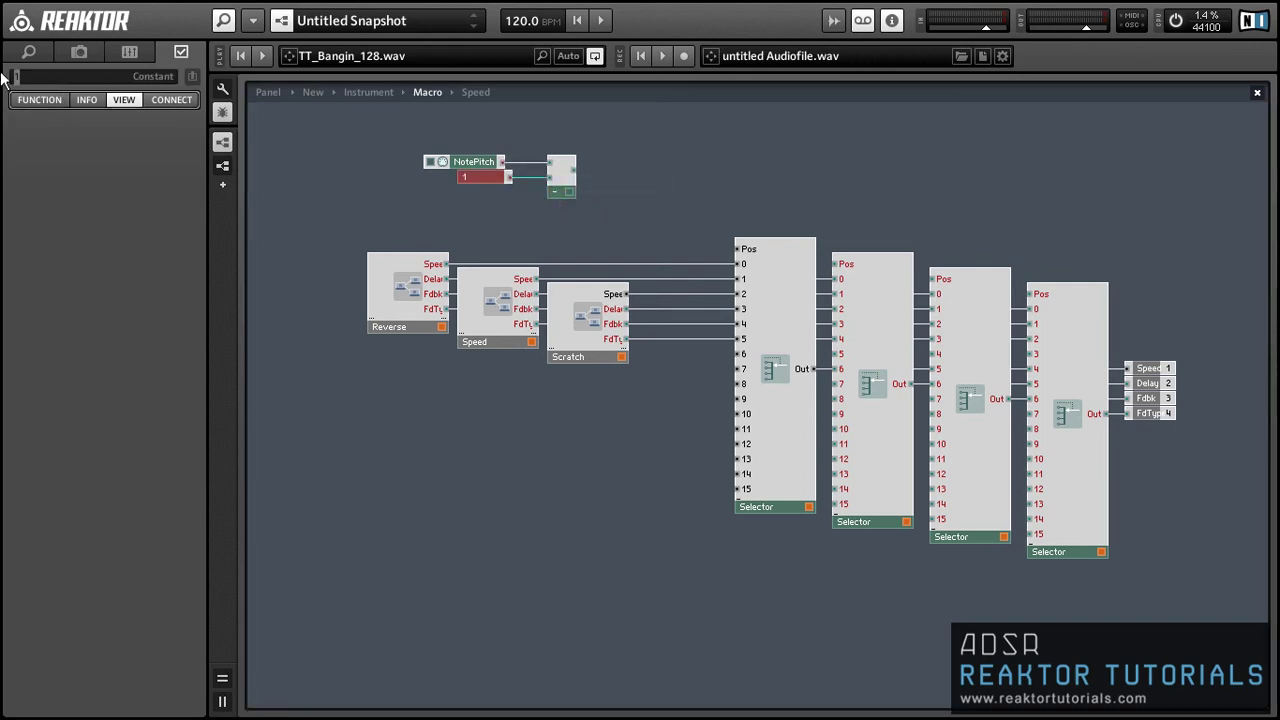
{"action": "key", "text": "BackSpace"}
{"action": "type", "text": "48"}
{"action": "left_click", "coordinate": [449, 170]}
Step: Wire the Subtract output to every Selector's Pos input
{"action": "left_click_drag", "start_coordinate": [450, 172], "coordinate": [740, 258]}
{"action": "right_click", "coordinate": [563, 193]}
{"action": "left_click", "coordinate": [575, 170]}
{"action": "left_click_drag", "start_coordinate": [573, 171], "coordinate": [937, 280]}
{"action": "left_click_drag", "start_coordinate": [575, 171], "coordinate": [1035, 297]}
{"action": "left_click_drag", "start_coordinate": [422, 145], "coordinate": [691, 256]}
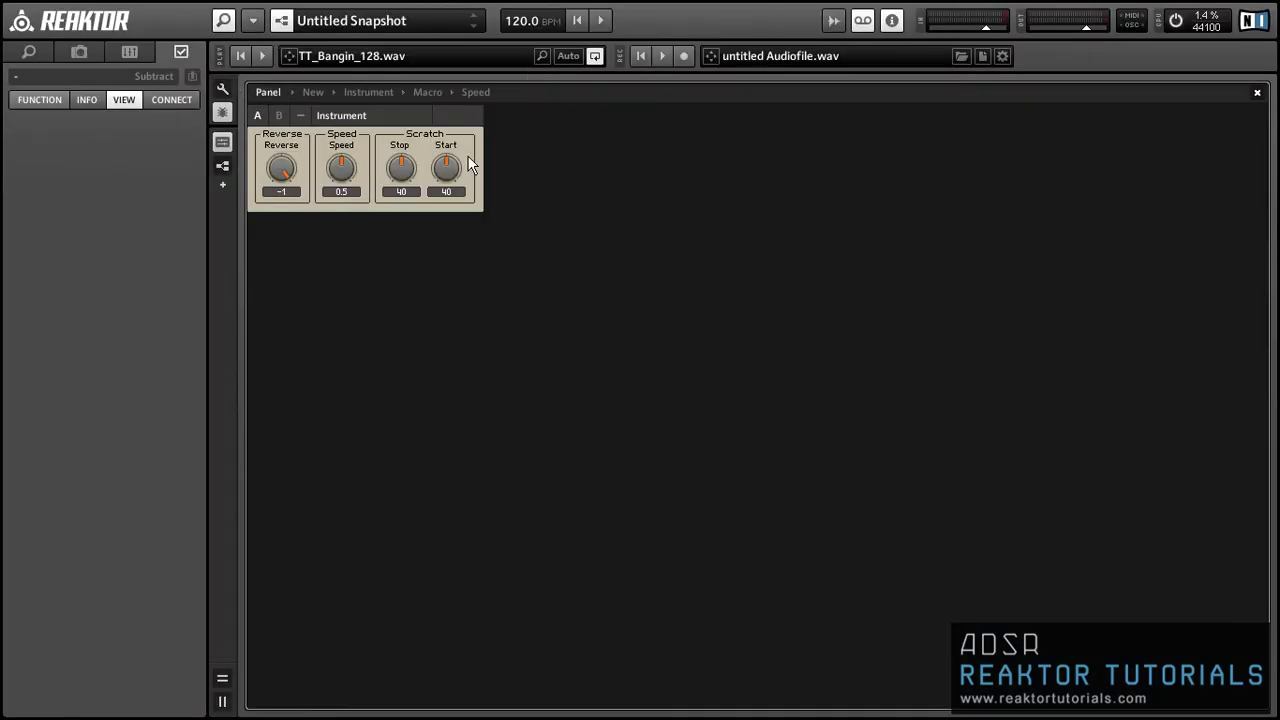
Step: Play the drum loop and raise the Scratch Stop and Start knobs to 46 and 53
{"action": "left_click", "coordinate": [262, 55]}
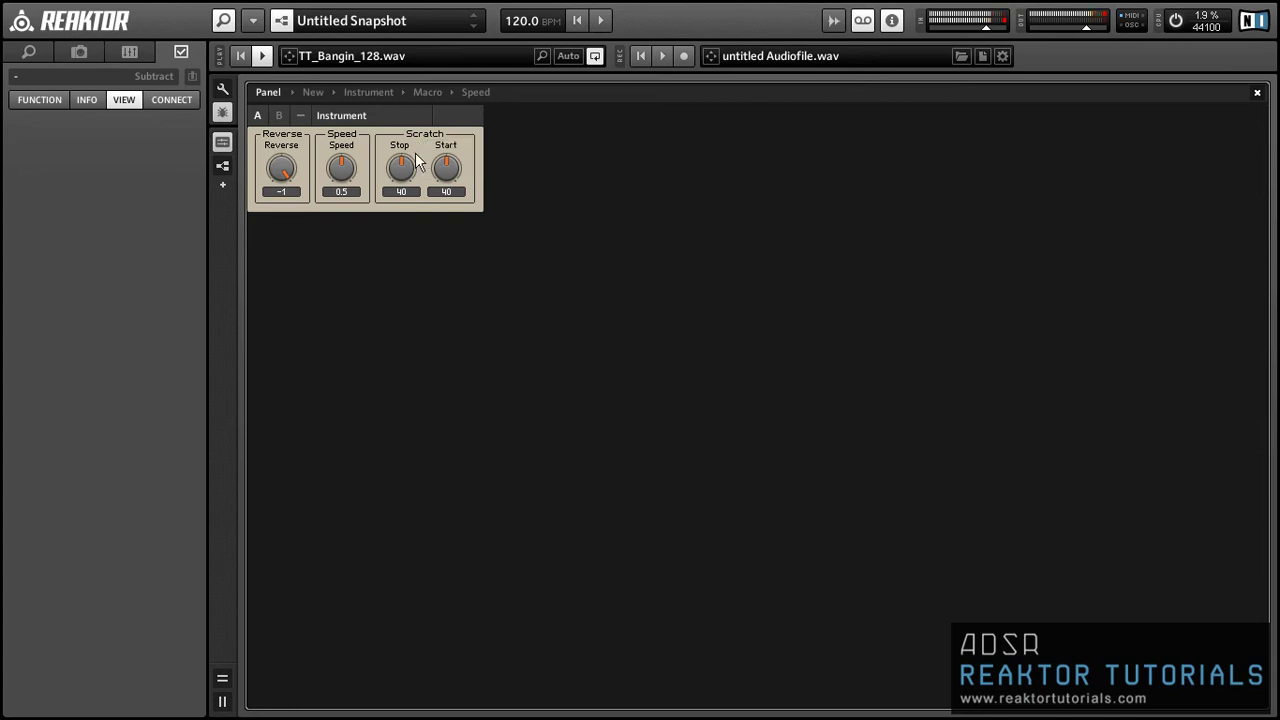
{"action": "left_click_drag", "start_coordinate": [406, 166], "coordinate": [441, 148]}
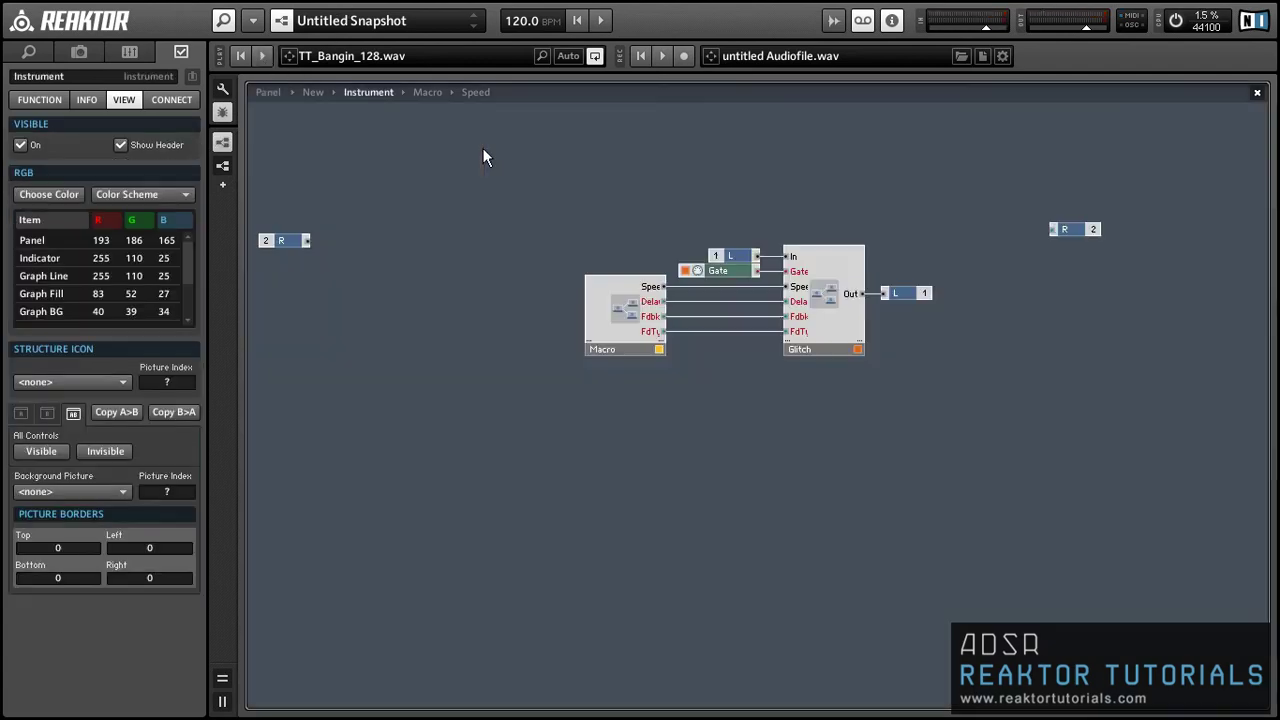
Step: Open the Macro and Ctrl-drag a copy of Scratch below the Reverse, Speed and Scratch macros
{"action": "double_click", "coordinate": [612, 294]}
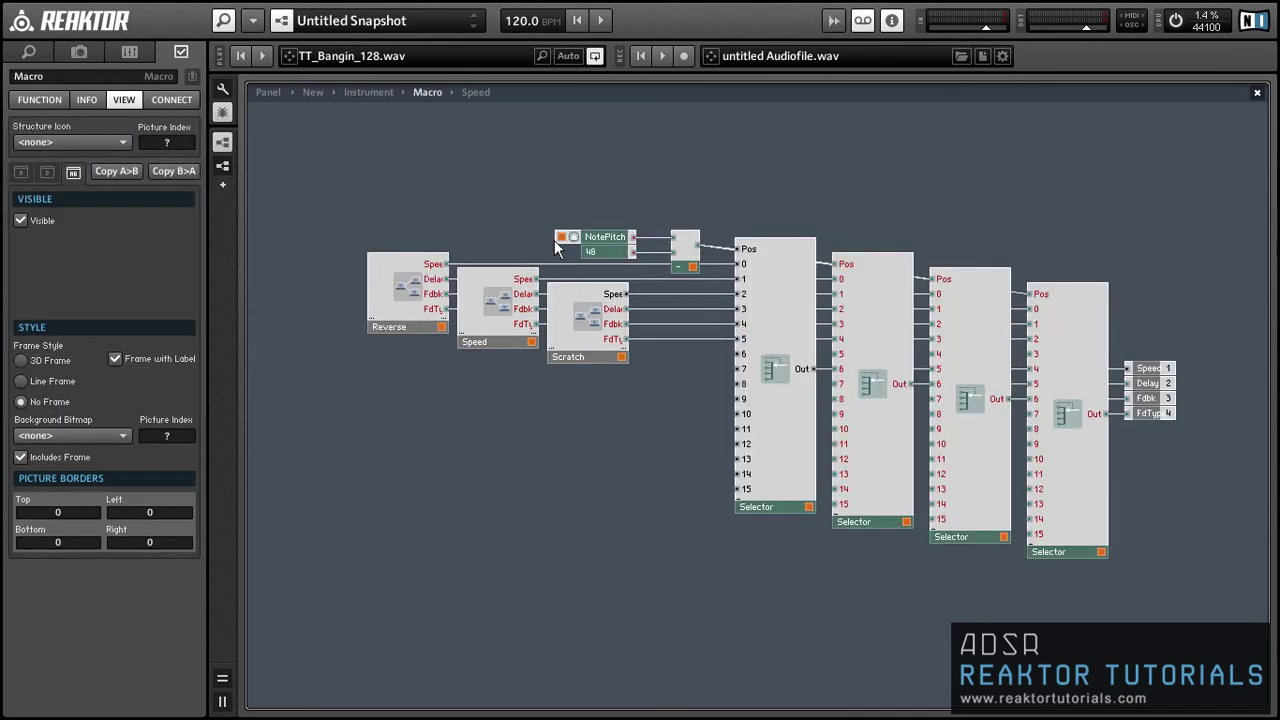
{"action": "left_click_drag", "start_coordinate": [288, 289], "coordinate": [586, 366]}
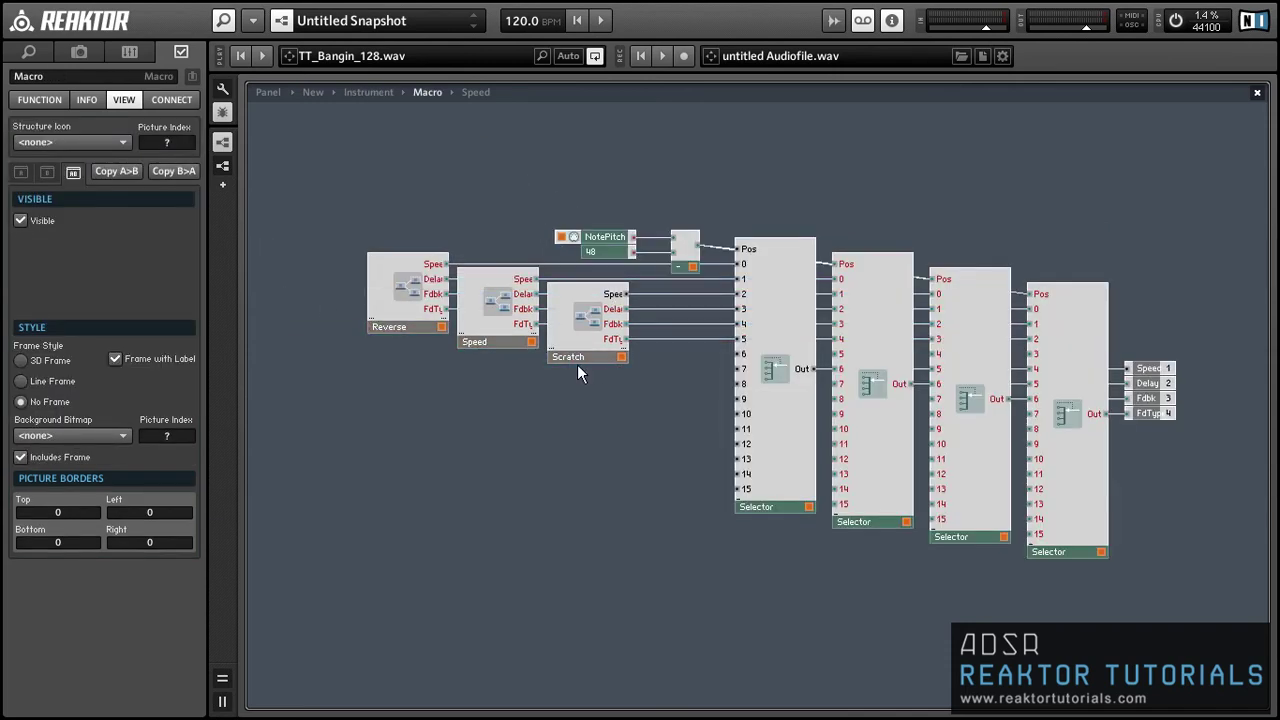
{"action": "right_click", "coordinate": [476, 420]}
{"action": "mouse_move", "coordinate": [505, 462]}
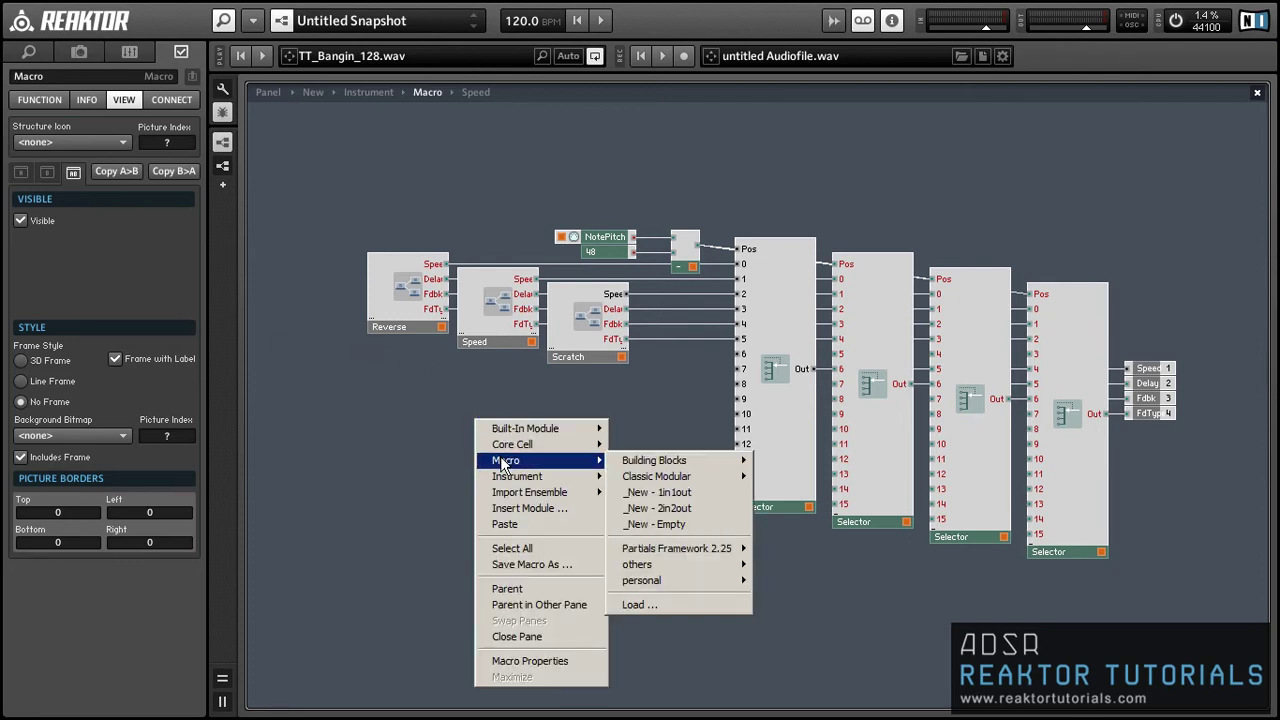
{"action": "left_click", "coordinate": [696, 498]}
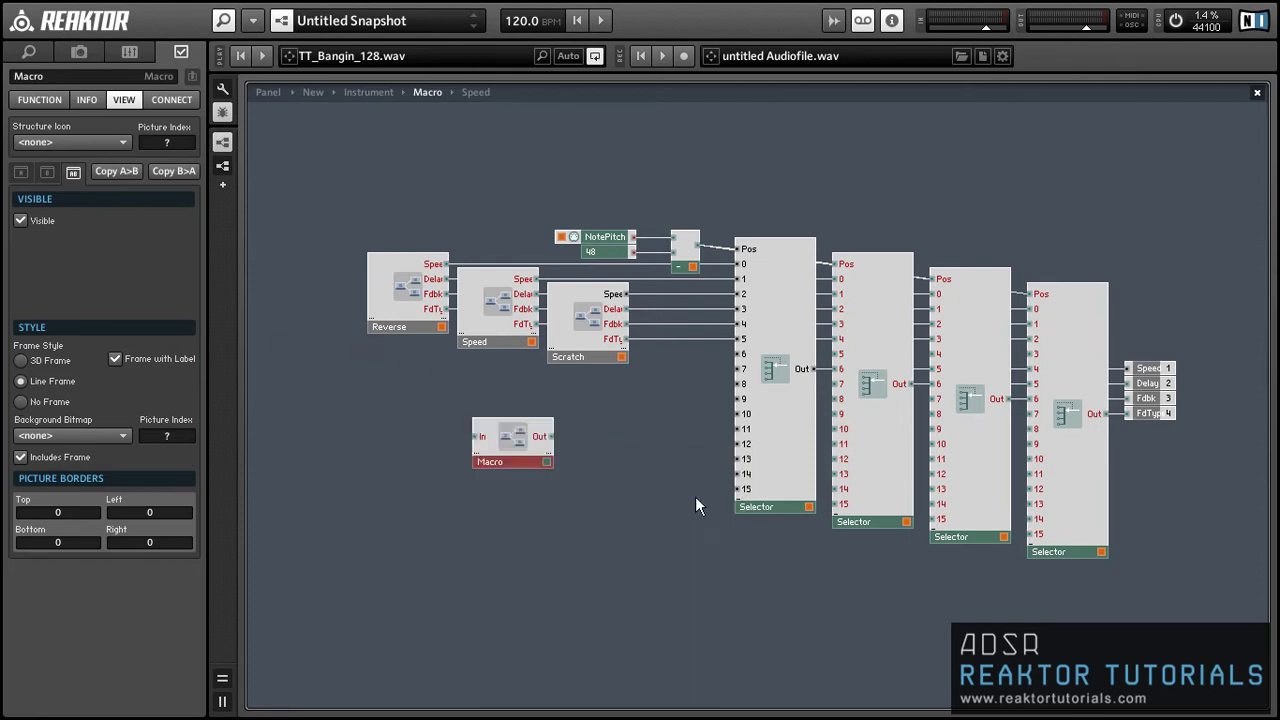
{"action": "key", "text": "Delete"}
{"action": "left_click_drag", "start_coordinate": [579, 345], "coordinate": [515, 439]}
Step: Clear the copied macro's envelope and gate modules and add a Sawtooth oscillator
{"action": "double_click", "coordinate": [515, 439]}
{"action": "left_click_drag", "start_coordinate": [507, 235], "coordinate": [818, 344]}
{"action": "key", "text": "Delete"}
{"action": "right_click", "coordinate": [487, 179]}
{"action": "mouse_move", "coordinate": [550, 190]}
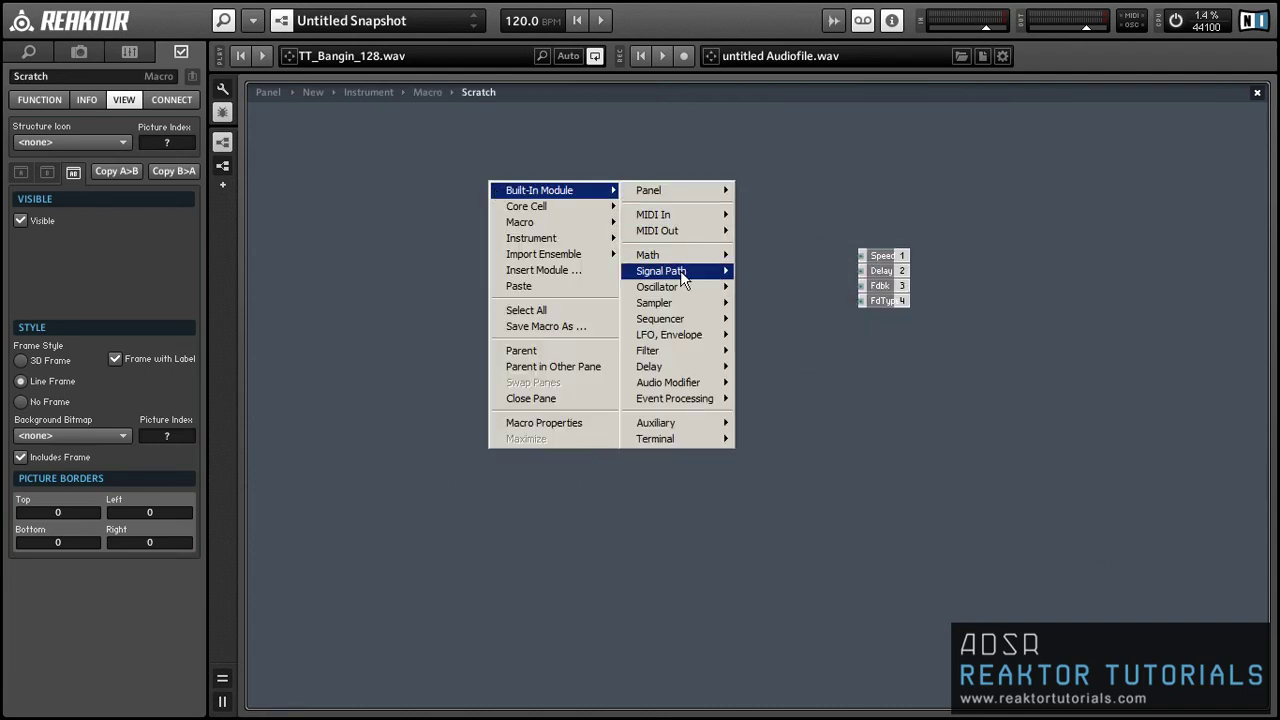
{"action": "mouse_move", "coordinate": [688, 254]}
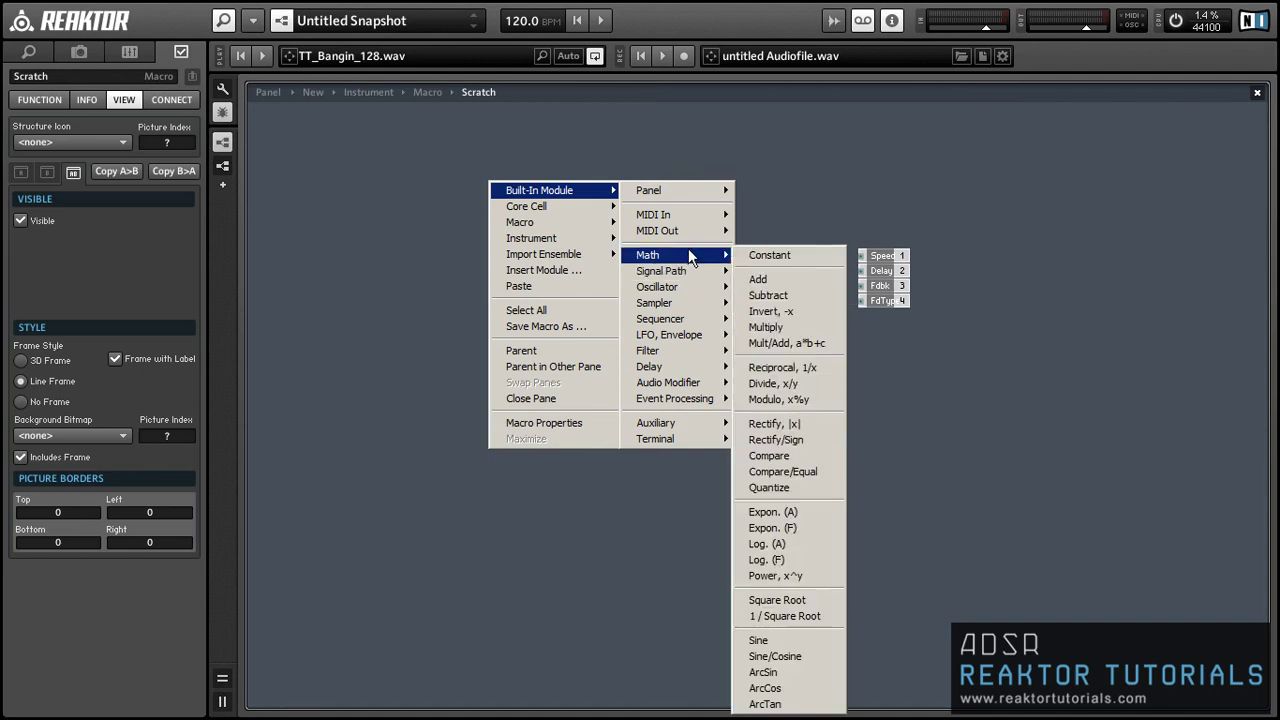
{"action": "mouse_move", "coordinate": [695, 293]}
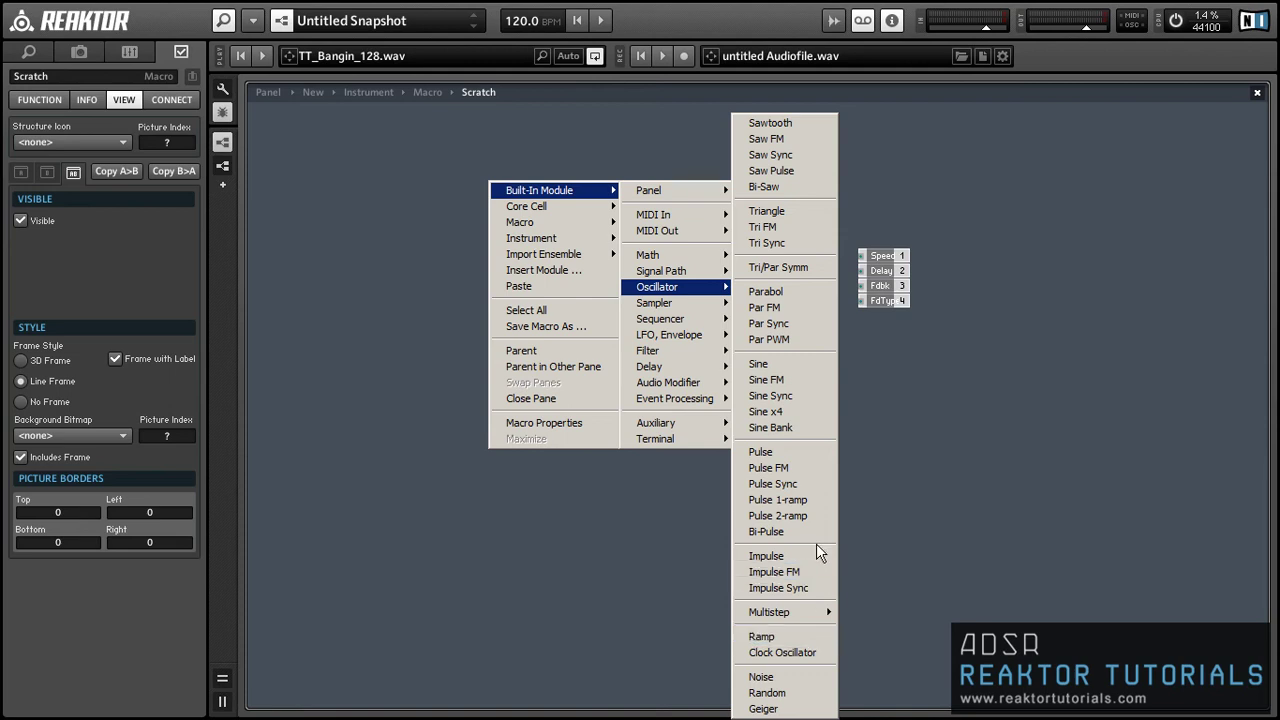
{"action": "left_click", "coordinate": [814, 124]}
Step: Give the Sawtooth a Pitch control on P and a constant 1 on A
{"action": "right_click", "coordinate": [497, 189]}
{"action": "left_click", "coordinate": [510, 200]}
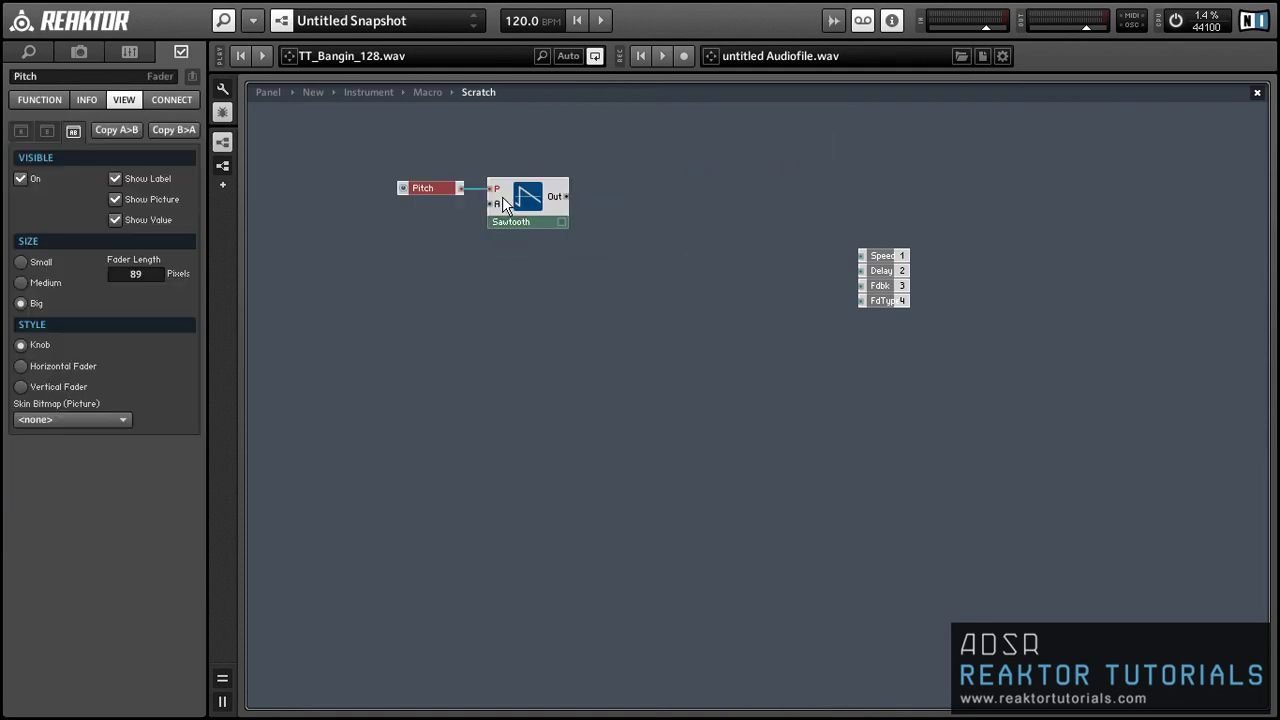
{"action": "left_click_drag", "start_coordinate": [410, 150], "coordinate": [485, 210]}
{"action": "right_click", "coordinate": [493, 200]}
{"action": "left_click", "coordinate": [547, 225]}
{"action": "left_click_drag", "start_coordinate": [350, 157], "coordinate": [862, 258]}
{"action": "left_click", "coordinate": [660, 310]}
{"action": "left_click_drag", "start_coordinate": [670, 266], "coordinate": [682, 263]}
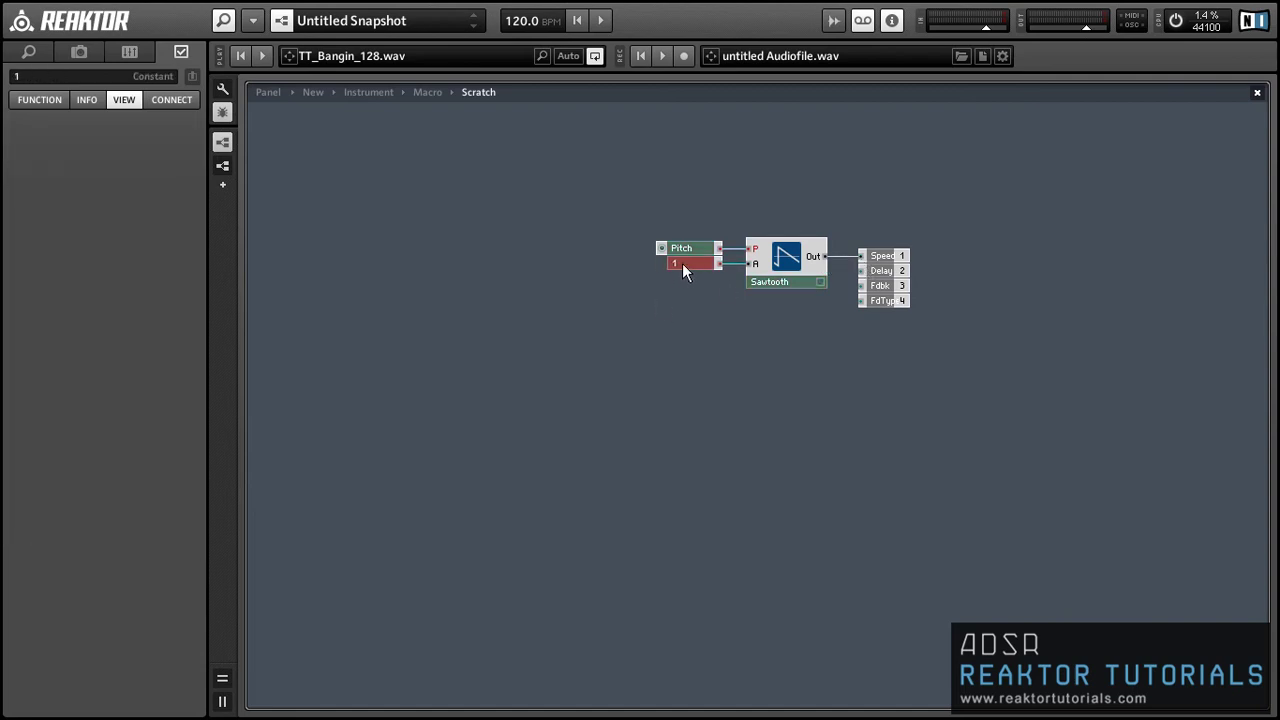
{"action": "left_click", "coordinate": [650, 300]}
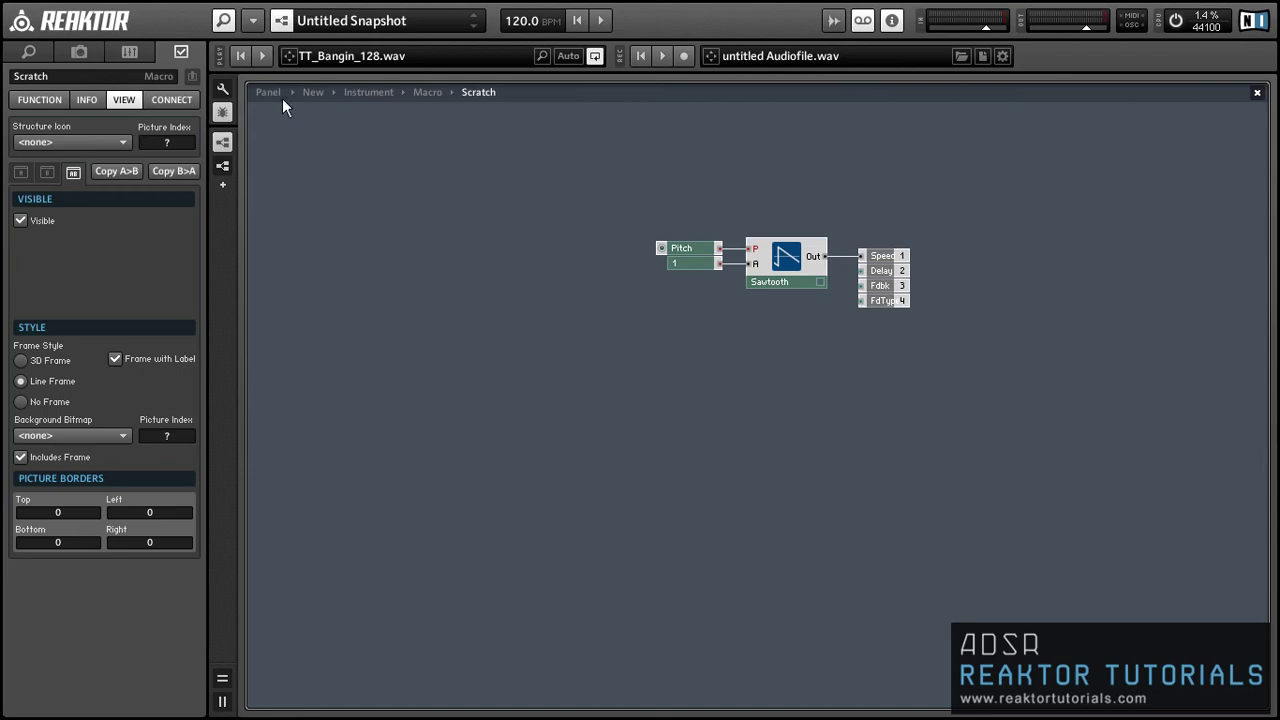
Step: Back in the parent Macro, wire the copy's Speed output to Selector input 3
{"action": "double_click", "coordinate": [345, 152]}
{"action": "left_click_drag", "start_coordinate": [562, 387], "coordinate": [678, 405]}
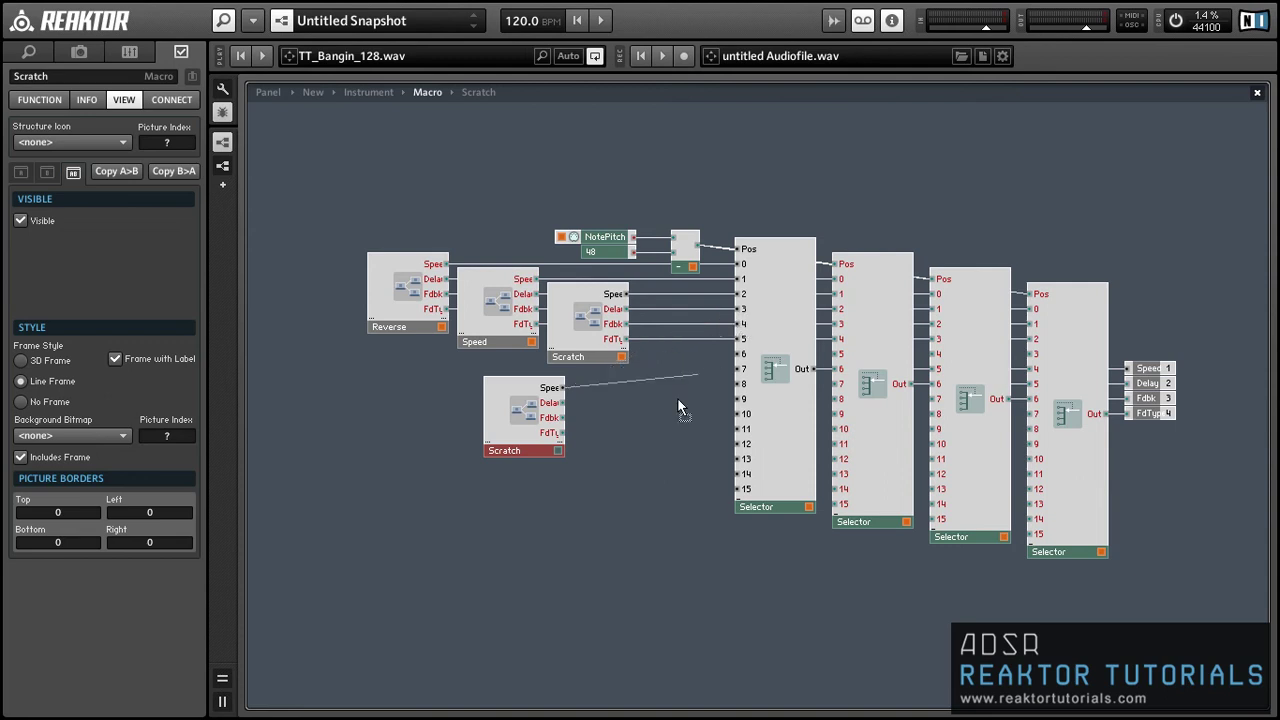
{"action": "left_click", "coordinate": [597, 348]}
{"action": "left_click_drag", "start_coordinate": [679, 338], "coordinate": [738, 309]}
{"action": "left_click", "coordinate": [578, 458]}
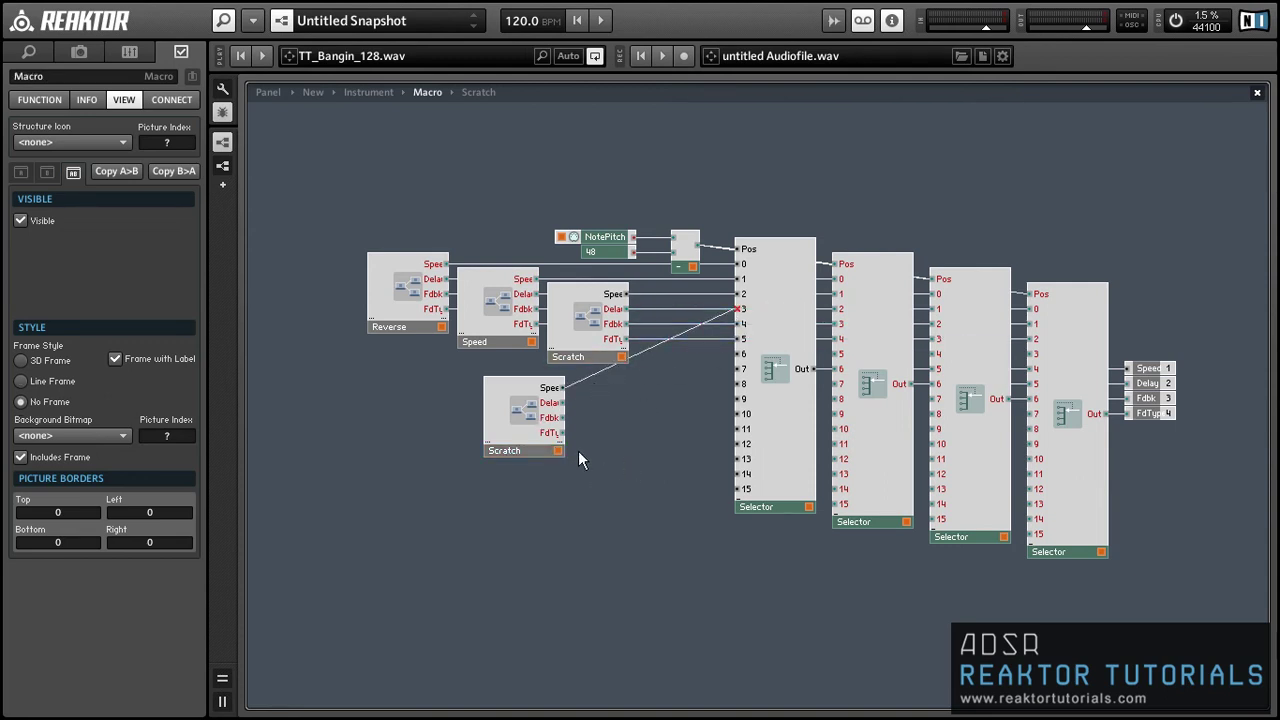
{"action": "right_click", "coordinate": [512, 436]}
{"action": "left_click", "coordinate": [520, 408]}
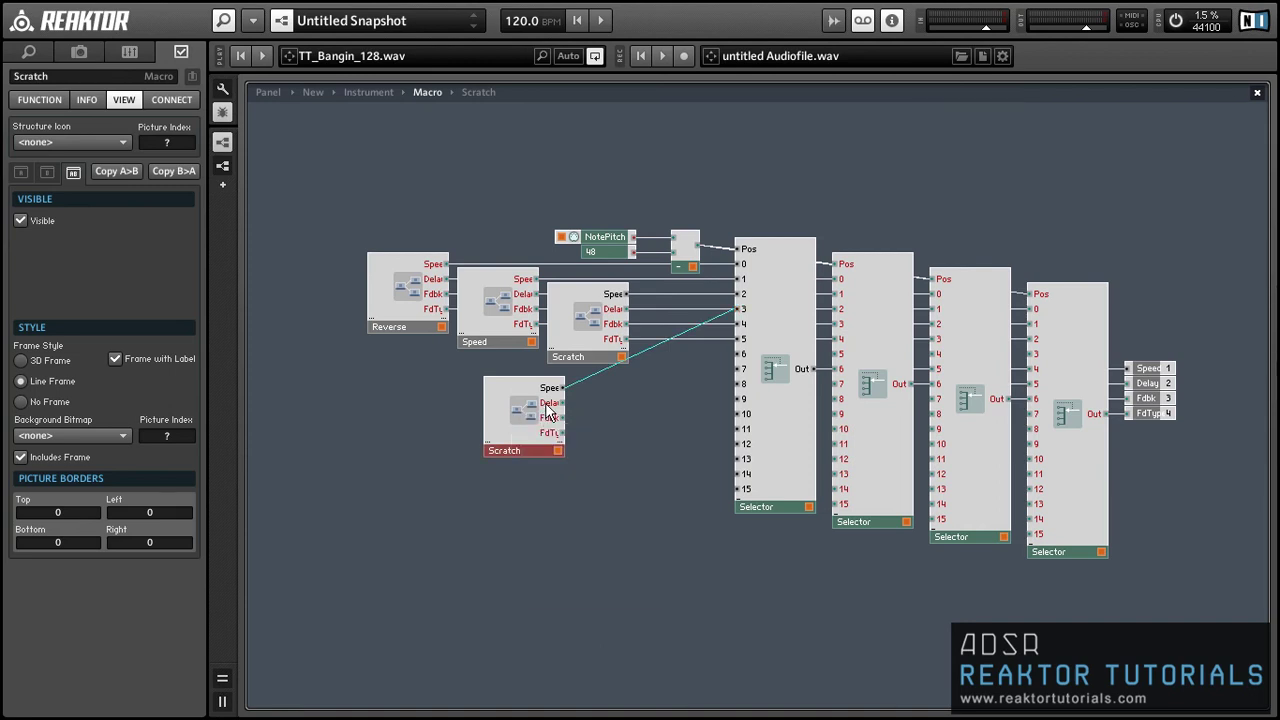
Step: Wire the copy's Delay, Fdbk and FdTyp into the Selectors and show the panel
{"action": "left_click_drag", "start_coordinate": [563, 402], "coordinate": [738, 354]}
{"action": "mouse_move", "coordinate": [563, 418]}
{"action": "left_mouse_down"}
{"action": "mouse_move", "coordinate": [973, 334]}
{"action": "mouse_move", "coordinate": [950, 345]}
{"action": "left_mouse_up"}
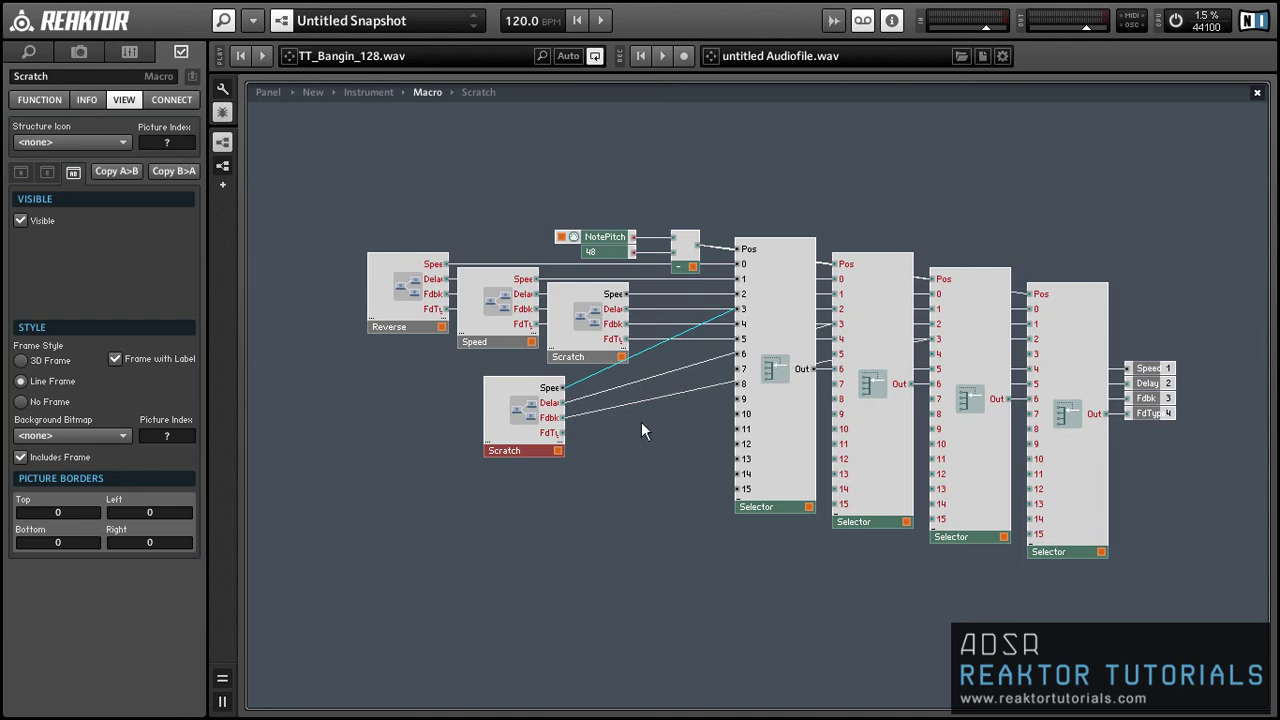
{"action": "left_click_drag", "start_coordinate": [563, 432], "coordinate": [1045, 351]}
{"action": "left_click", "coordinate": [318, 121]}
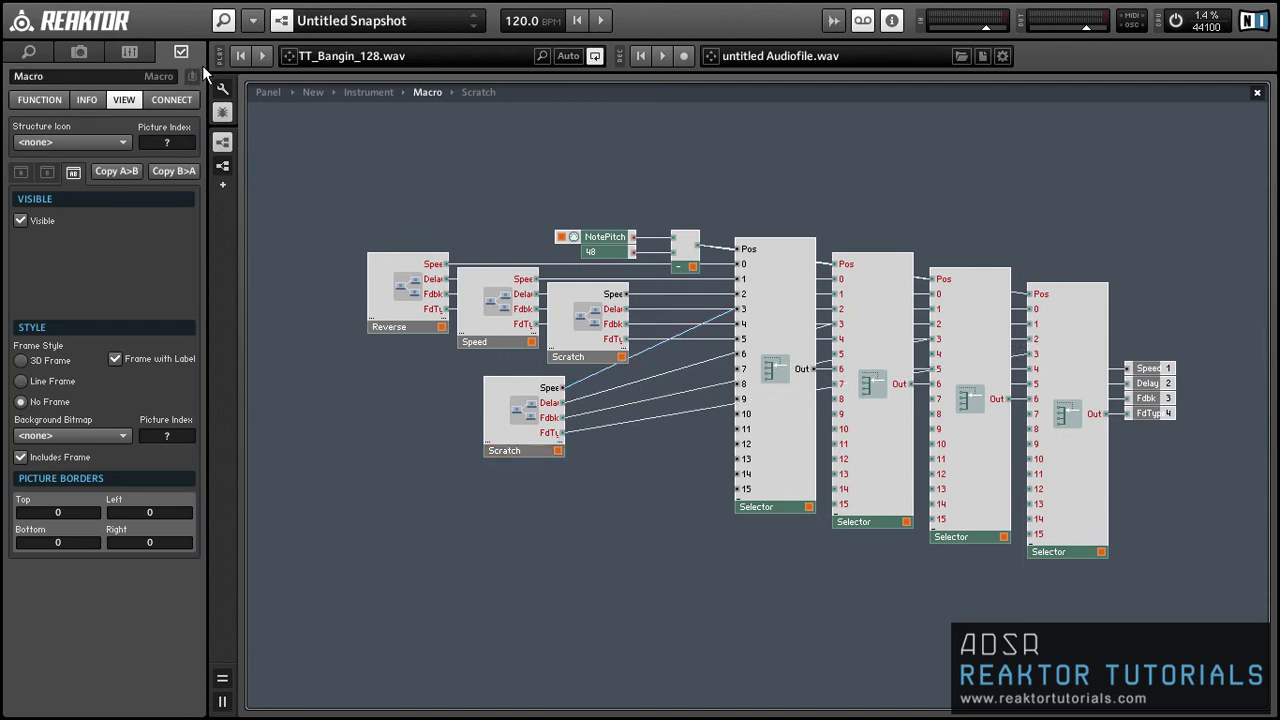
{"action": "left_click", "coordinate": [260, 91]}
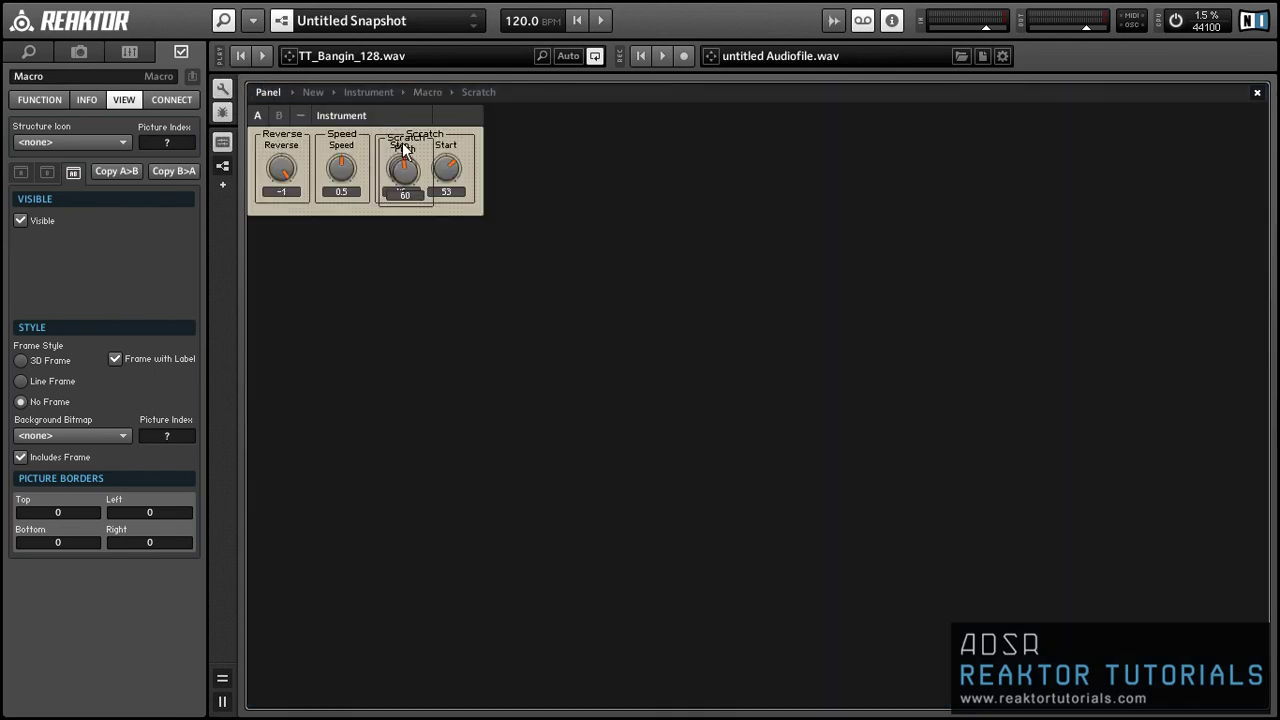
Step: Move the Pitch knob out of the Scratch group and rename the macro 'Glitch'
{"action": "left_click_drag", "start_coordinate": [405, 145], "coordinate": [508, 143]}
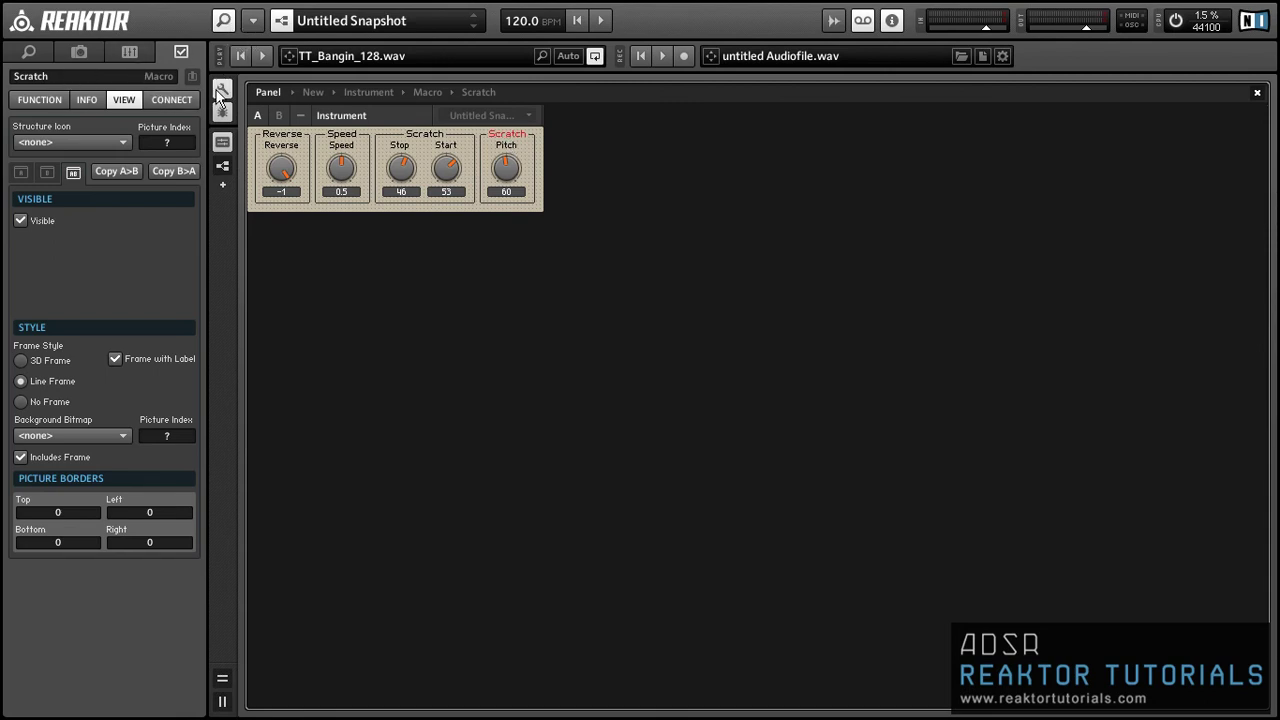
{"action": "left_click", "coordinate": [60, 76]}
{"action": "type", "text": "Glitch"}
{"action": "key", "text": "Return"}
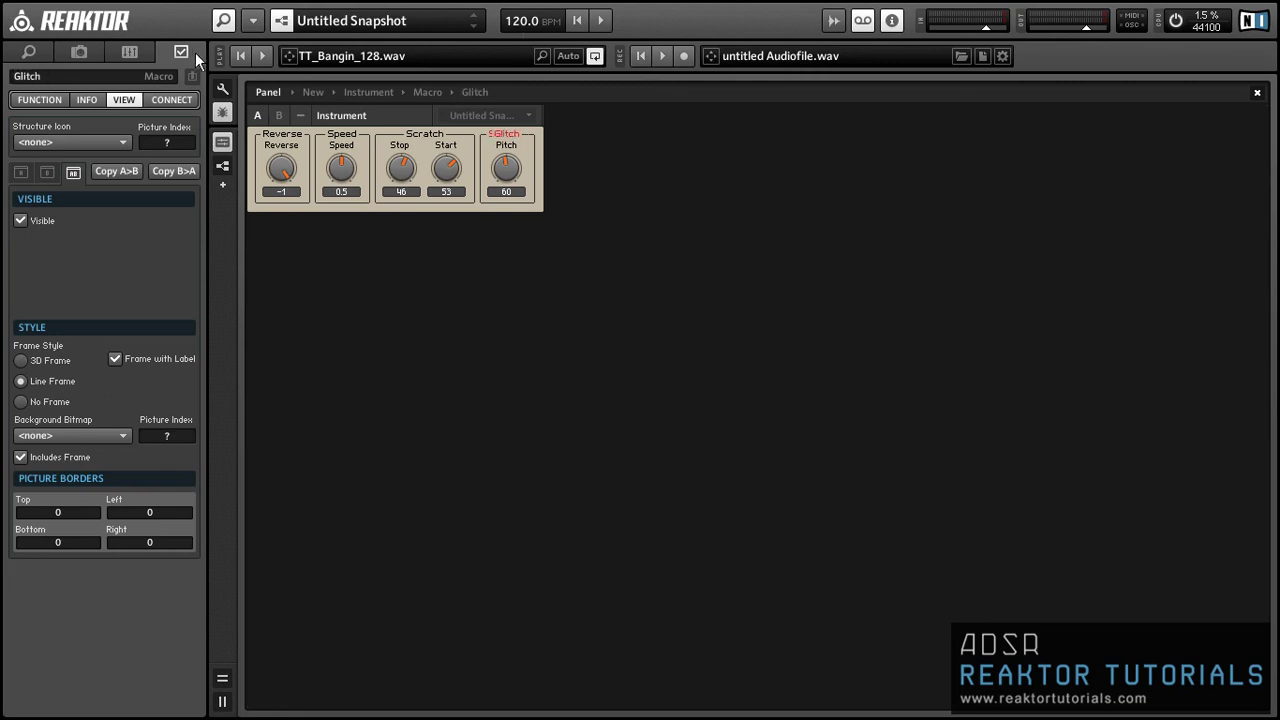
Step: Play the loop, turn Glitch Pitch down to its minimum, then open Glitch's structure
{"action": "left_click", "coordinate": [266, 56]}
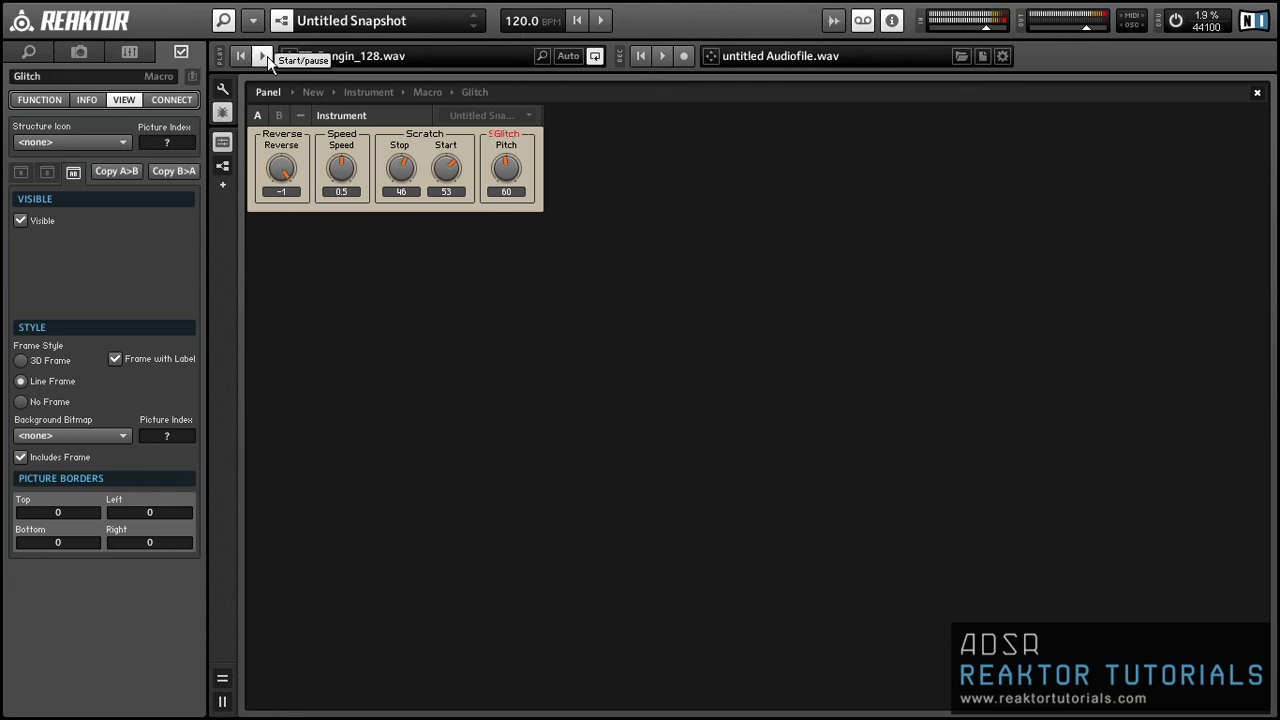
{"action": "left_click_drag", "start_coordinate": [506, 170], "coordinate": [465, 186]}
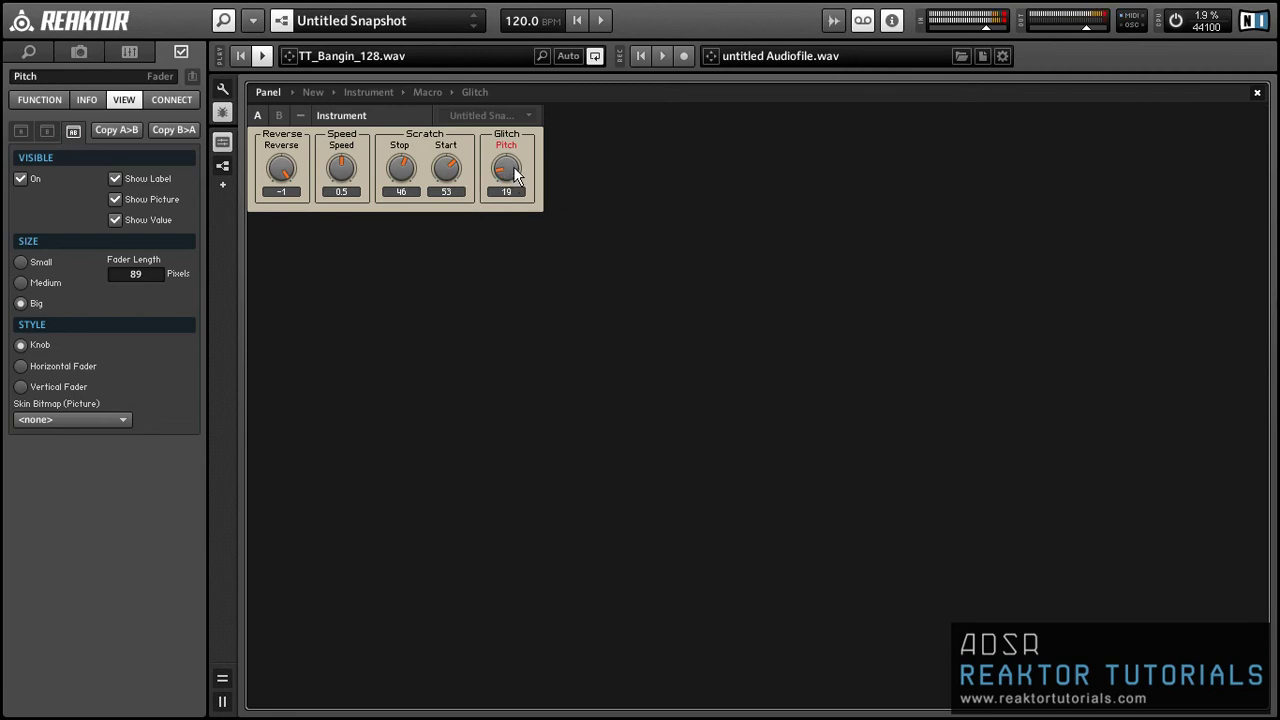
{"action": "left_click_drag", "start_coordinate": [515, 176], "coordinate": [474, 197]}
{"action": "double_click", "coordinate": [531, 157]}
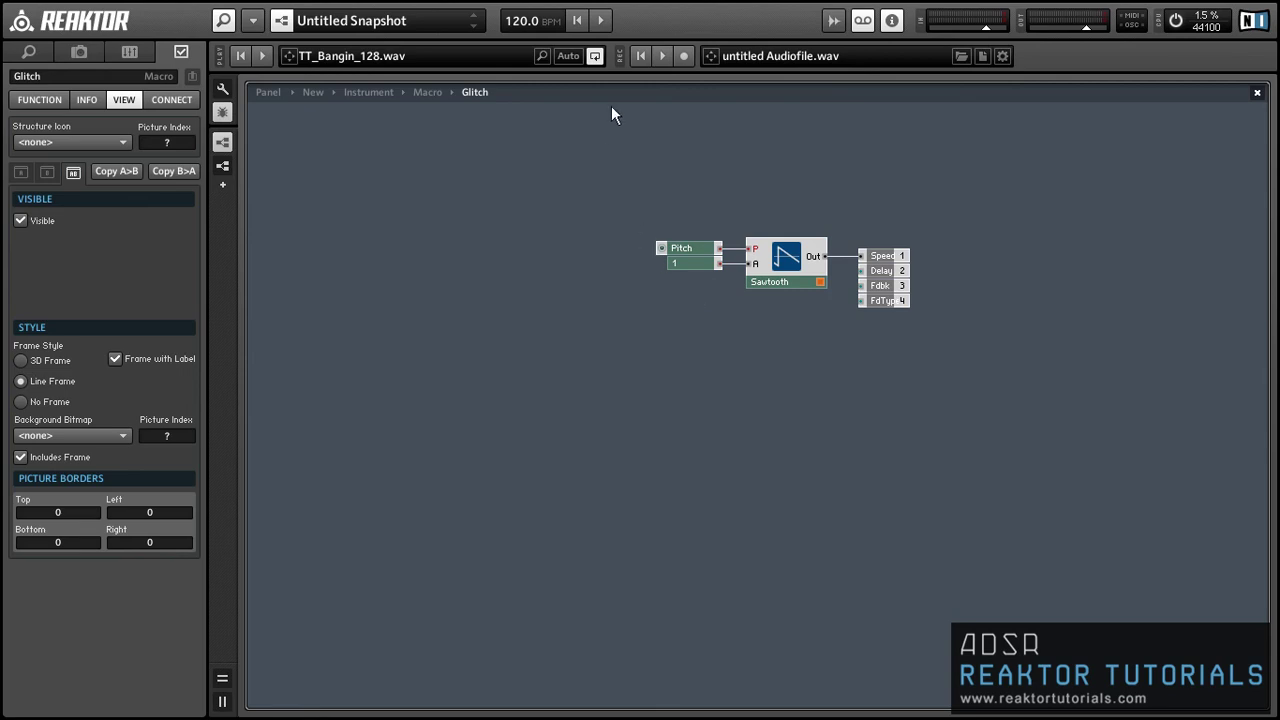
Step: Insert an AR envelope module into the Glitch macro and place it lower on the canvas
{"action": "right_click", "coordinate": [386, 245]}
{"action": "mouse_move", "coordinate": [588, 404]}
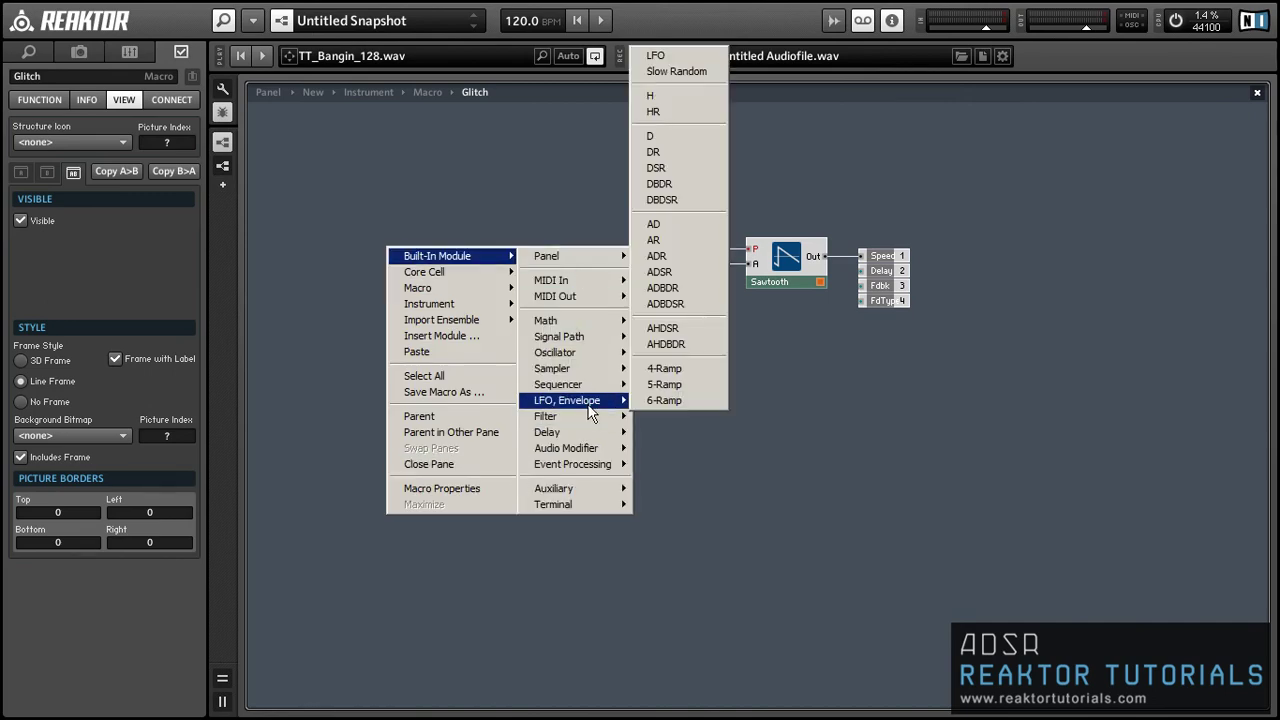
{"action": "left_click", "coordinate": [689, 244]}
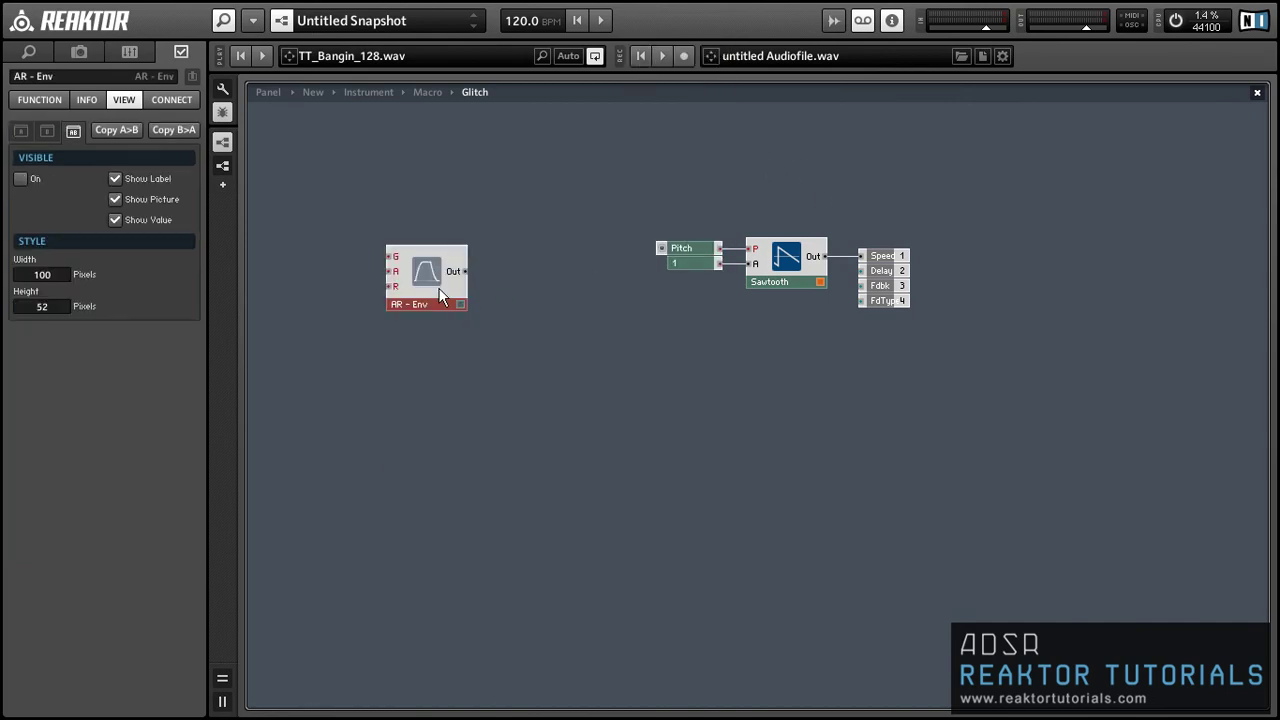
{"action": "left_click_drag", "start_coordinate": [440, 293], "coordinate": [597, 421]}
Step: Attach a constant of 80 to the envelope's attack input and move them together
{"action": "right_click", "coordinate": [556, 400]}
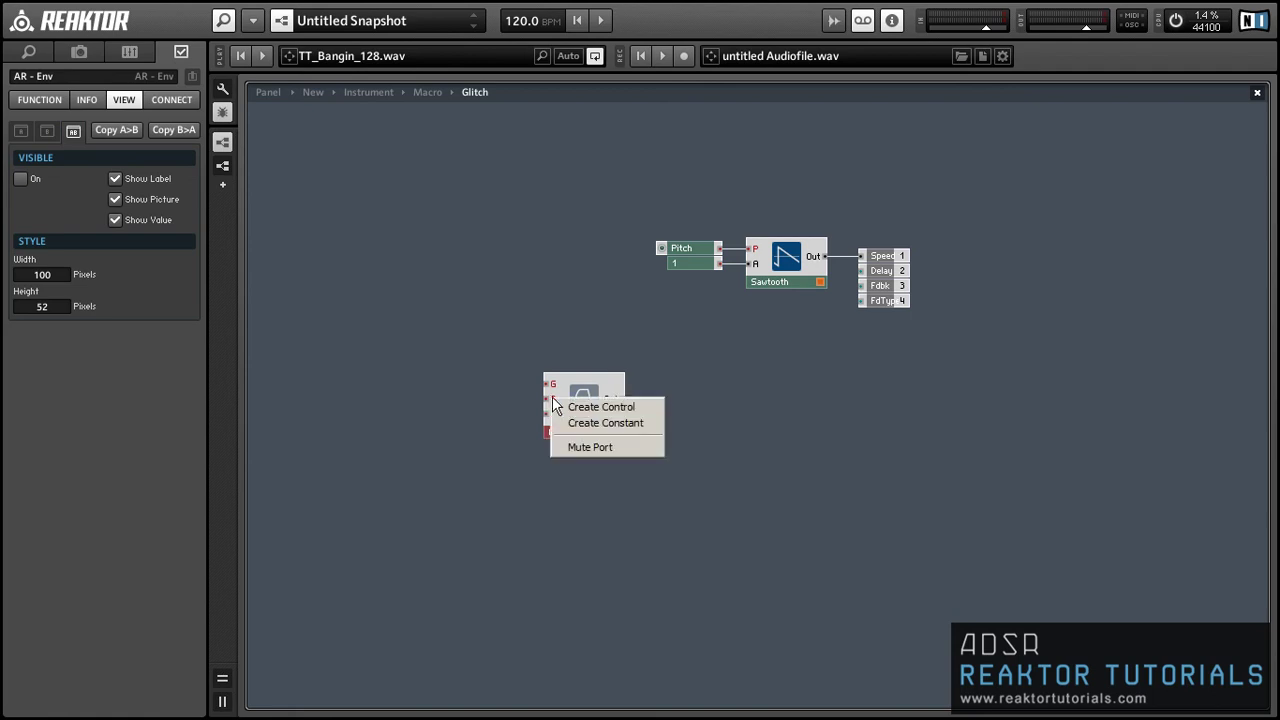
{"action": "left_click", "coordinate": [600, 423]}
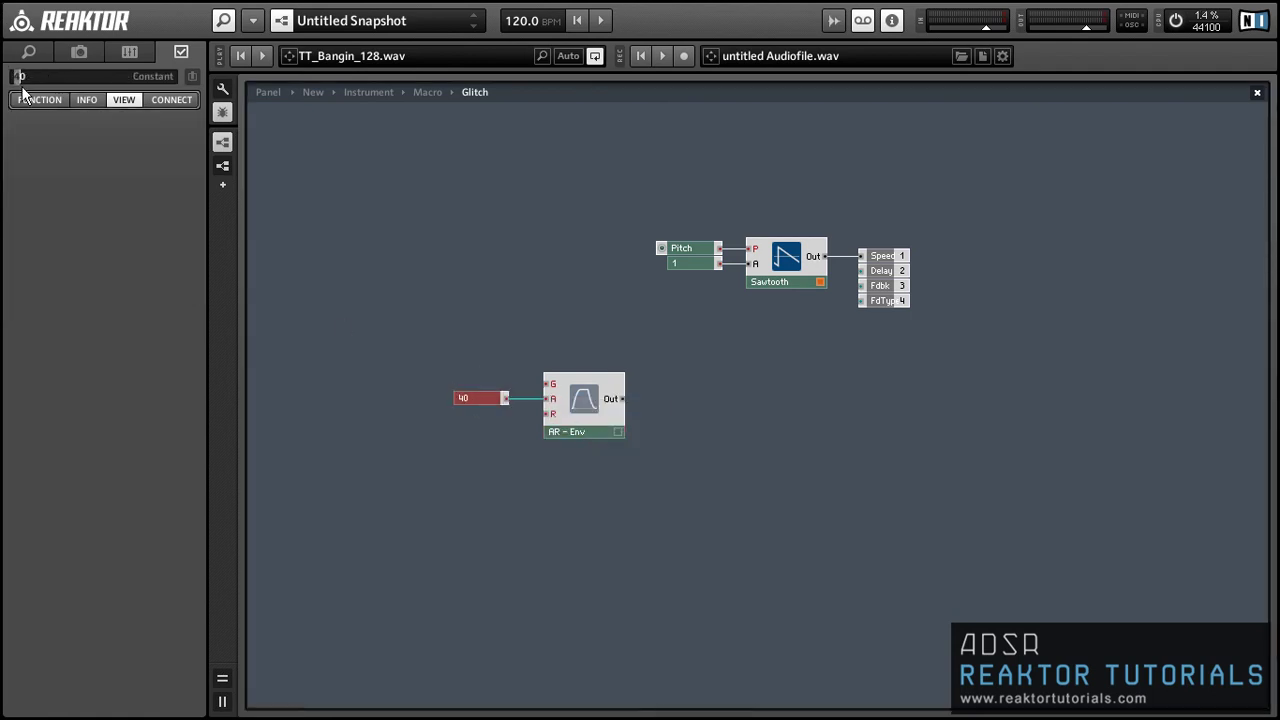
{"action": "type", "text": "8"}
{"action": "left_click", "coordinate": [371, 265]}
{"action": "left_click_drag", "start_coordinate": [438, 353], "coordinate": [782, 527]}
{"action": "left_click", "coordinate": [327, 385]}
Step: Add a MIDI In Gate module to the macro
{"action": "right_click", "coordinate": [326, 384]}
{"action": "mouse_move", "coordinate": [400, 395]}
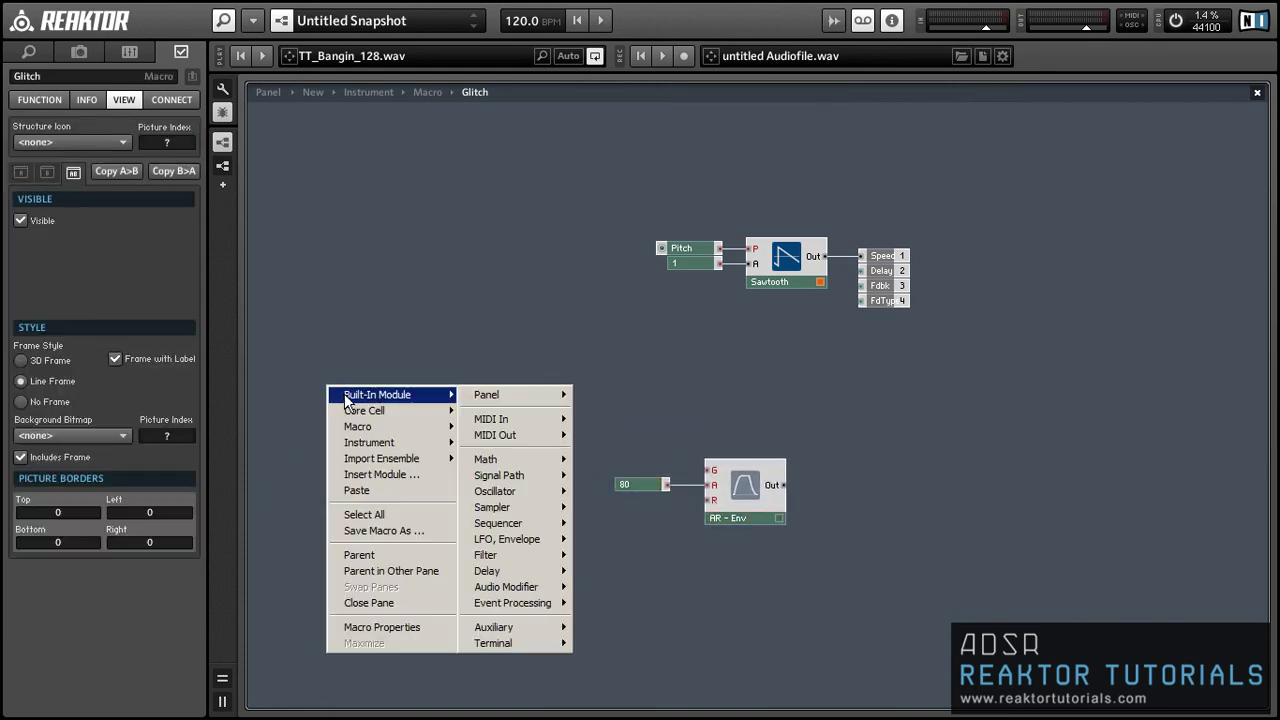
{"action": "mouse_move", "coordinate": [534, 418]}
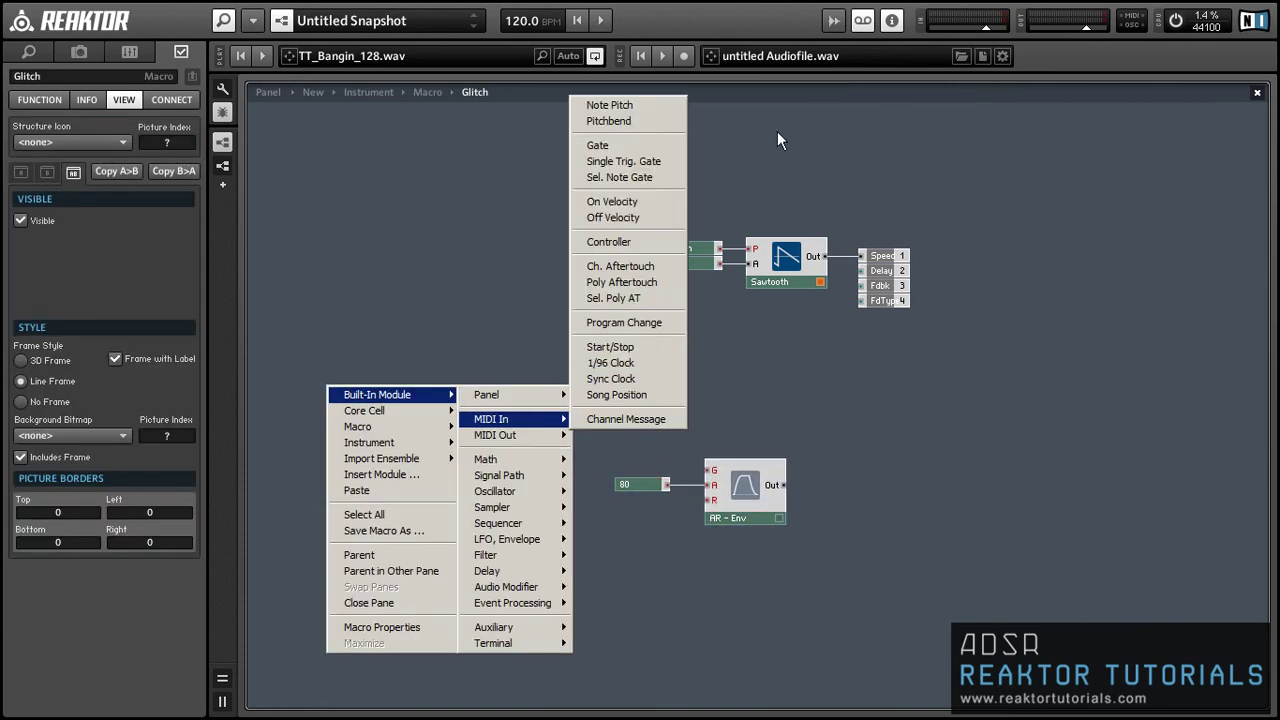
{"action": "left_click", "coordinate": [640, 145]}
Step: Add a Math Compare module and wire Gate into its A input
{"action": "right_click", "coordinate": [455, 333]}
{"action": "mouse_move", "coordinate": [500, 340]}
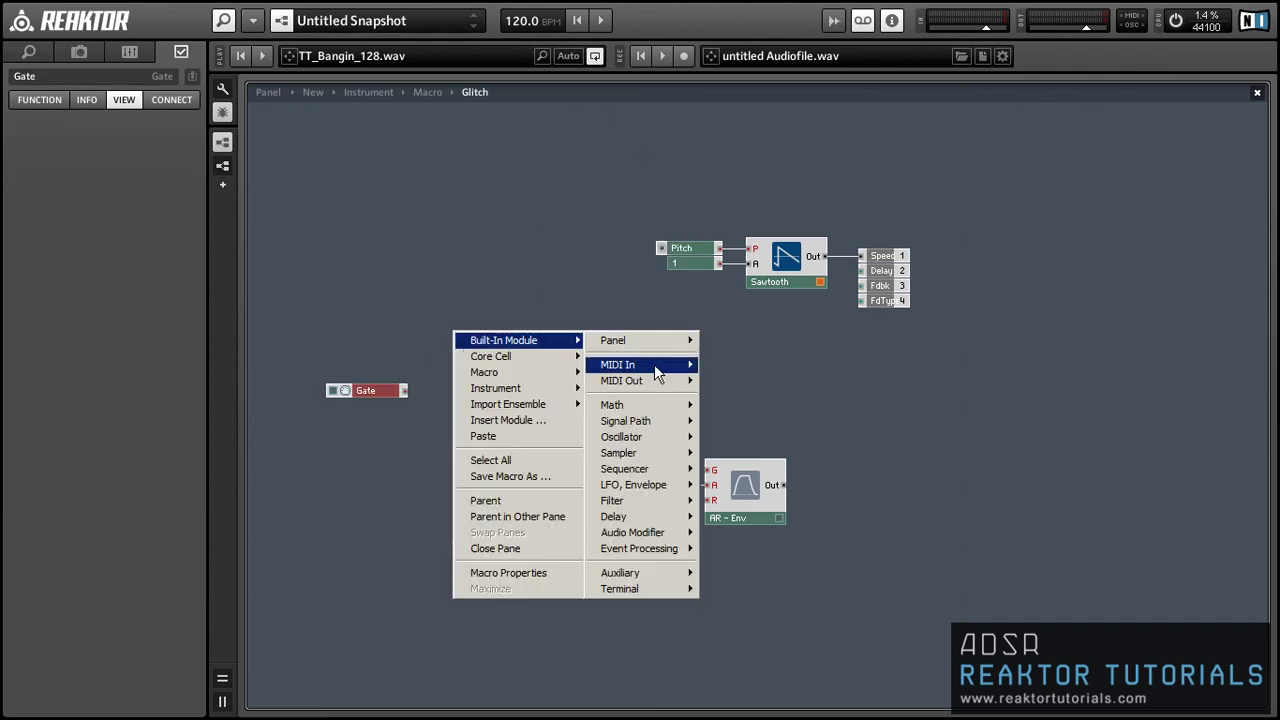
{"action": "mouse_move", "coordinate": [655, 404]}
{"action": "left_click", "coordinate": [738, 460]}
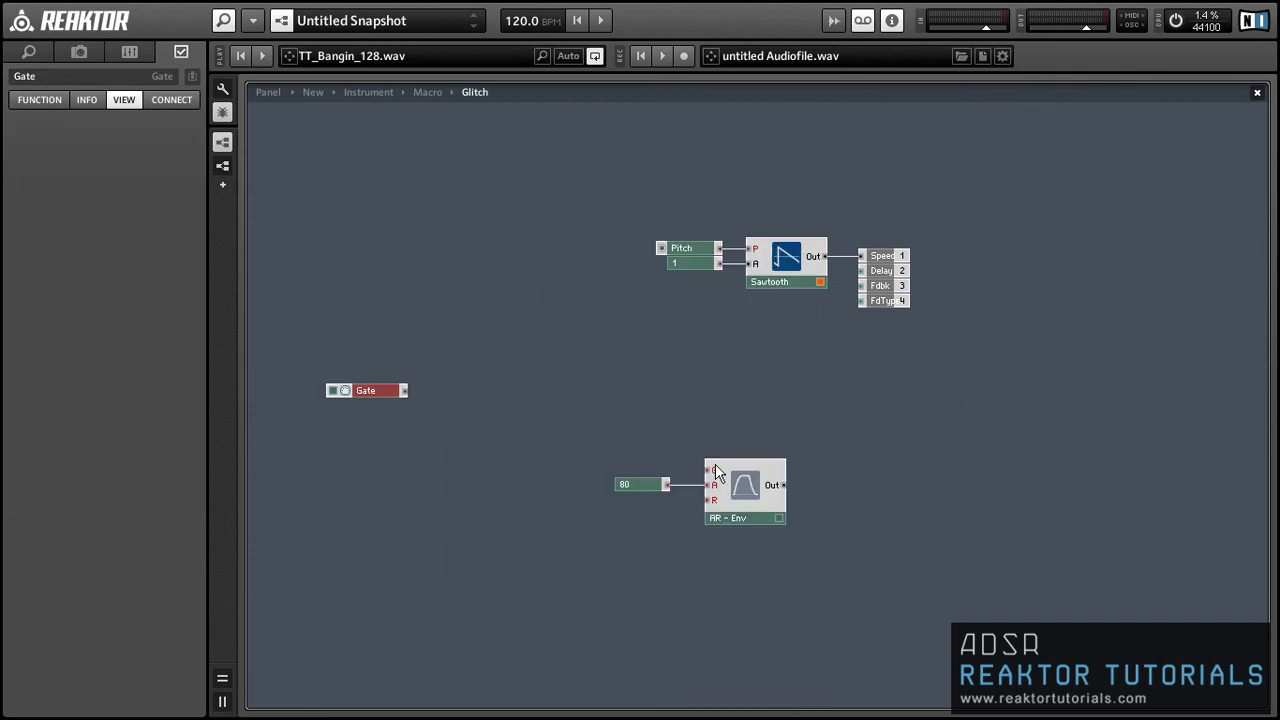
{"action": "left_click_drag", "start_coordinate": [403, 390], "coordinate": [468, 411]}
Step: Add a Multiply module via quick search '*' and feed it Compare's > output
{"action": "left_click", "coordinate": [630, 411]}
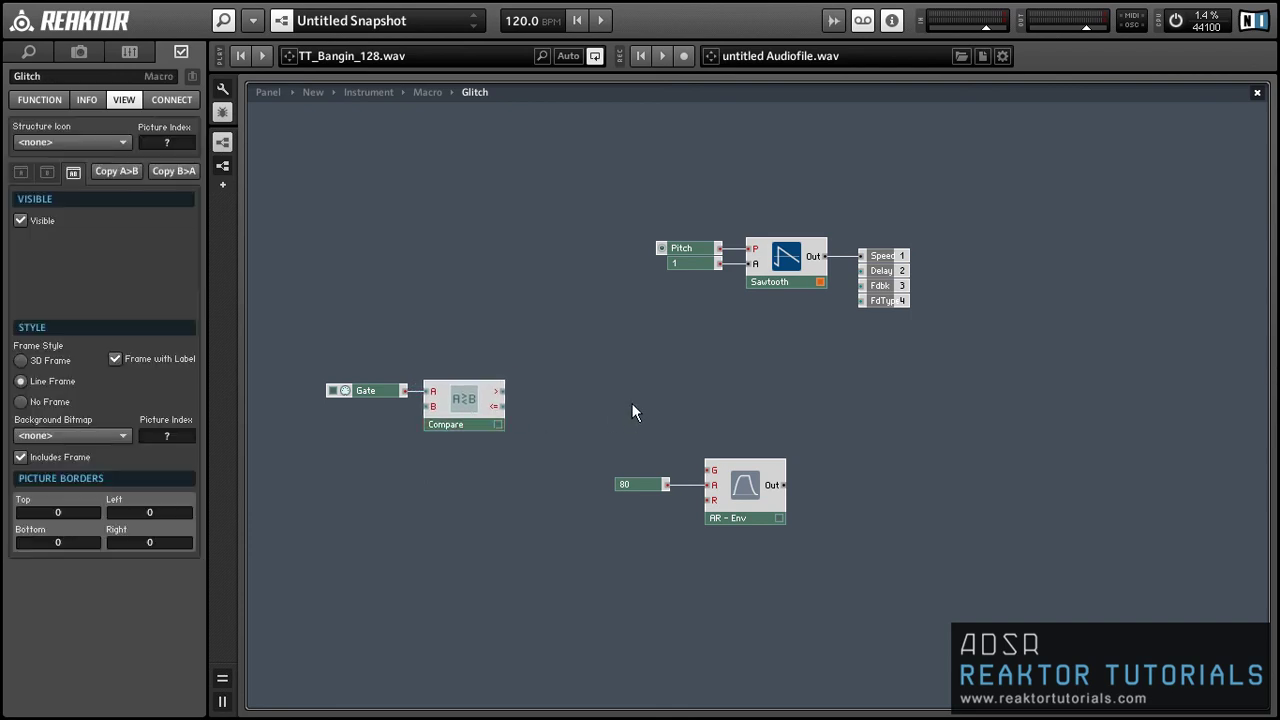
{"action": "double_click", "coordinate": [632, 403]}
{"action": "type", "text": "*"}
{"action": "key", "text": "Return"}
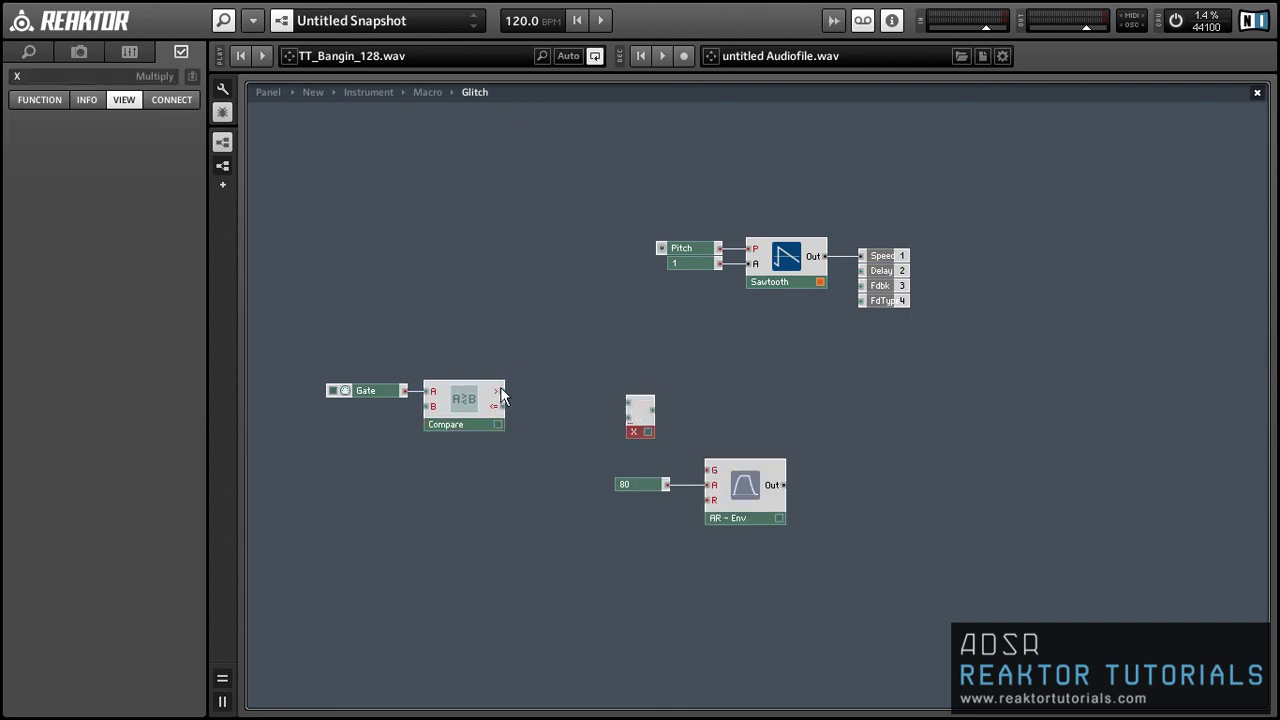
{"action": "left_click_drag", "start_coordinate": [500, 391], "coordinate": [646, 420]}
Step: Give Multiply a constant of 120 and wire its output into the AR gate input
{"action": "right_click", "coordinate": [632, 409]}
{"action": "left_click", "coordinate": [637, 427]}
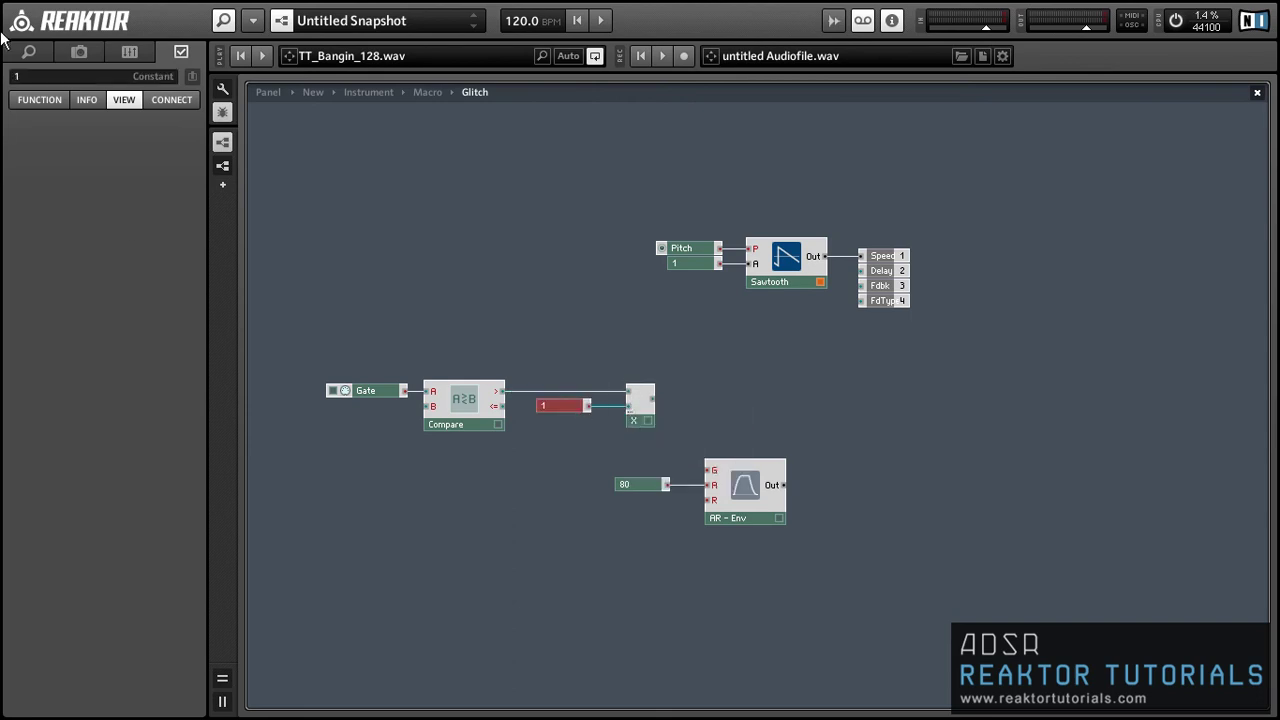
{"action": "double_click", "coordinate": [36, 77]}
{"action": "type", "text": "120"}
{"action": "left_click", "coordinate": [720, 383]}
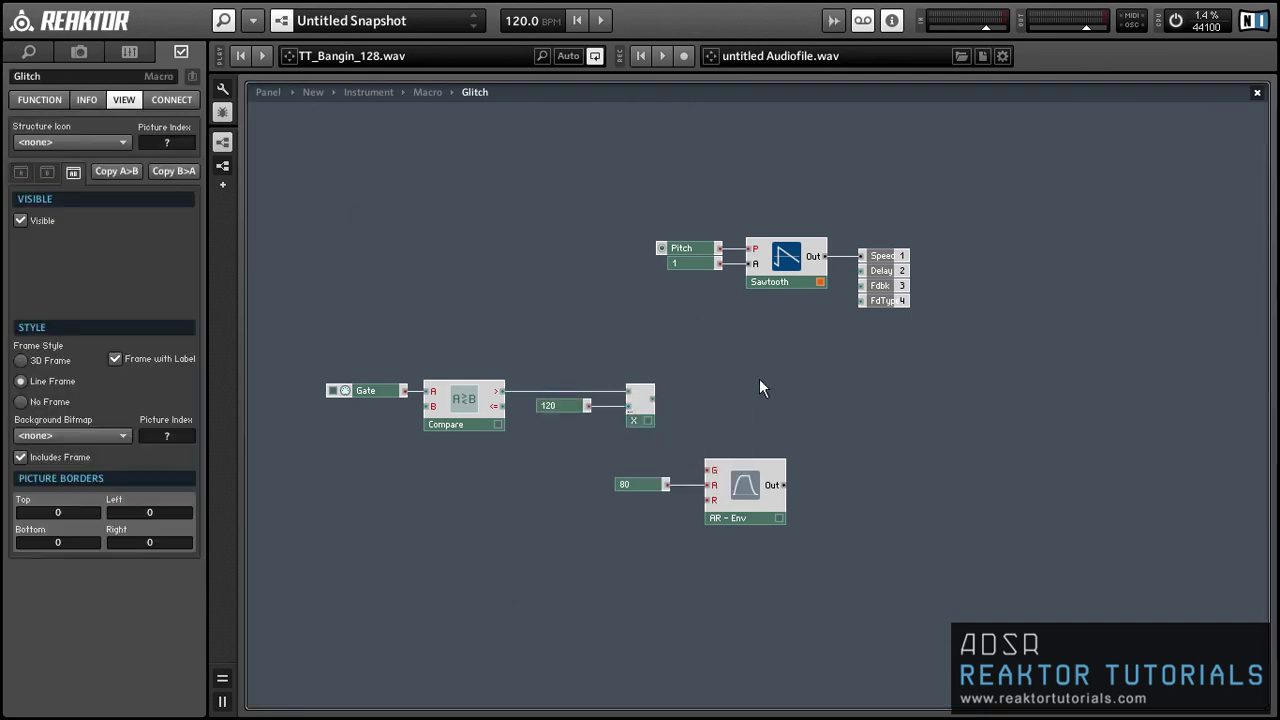
{"action": "left_click_drag", "start_coordinate": [631, 426], "coordinate": [708, 470]}
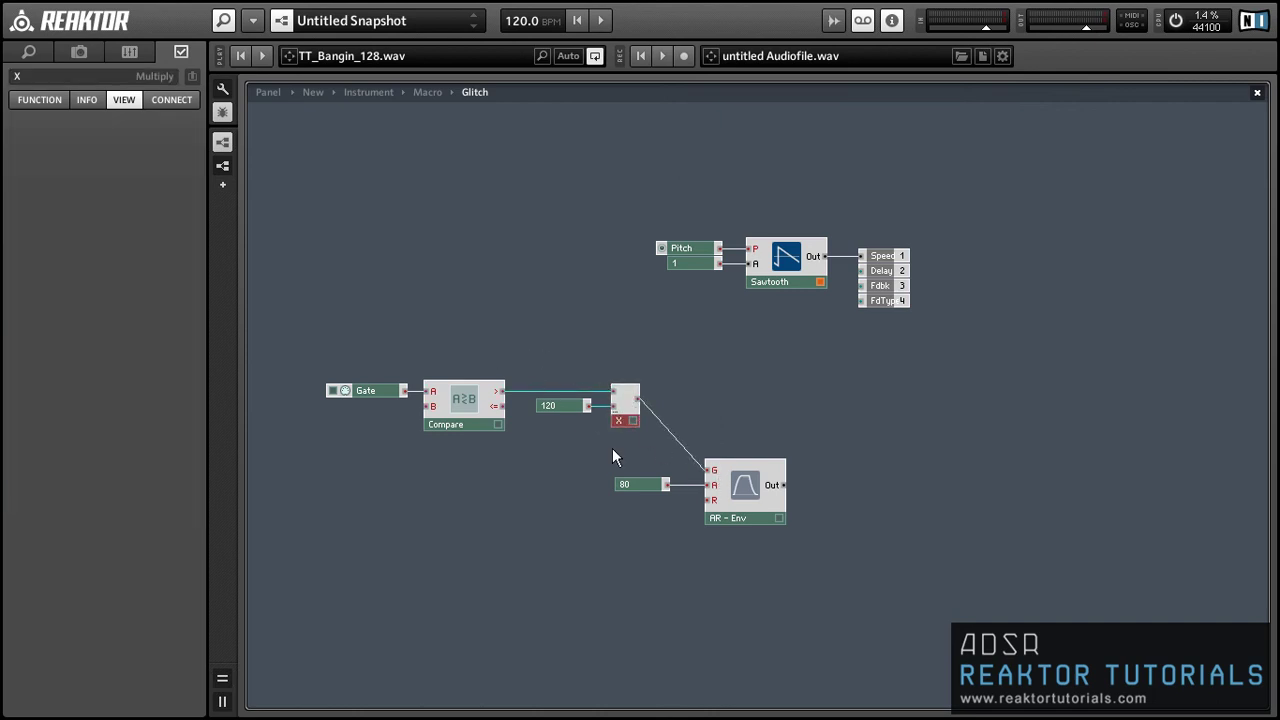
{"action": "left_click_drag", "start_coordinate": [612, 448], "coordinate": [808, 257]}
{"action": "right_click", "coordinate": [950, 395]}
Step: Insert an A to E module between the AR envelope output and the Sawtooth's pitch input
{"action": "double_click", "coordinate": [827, 362]}
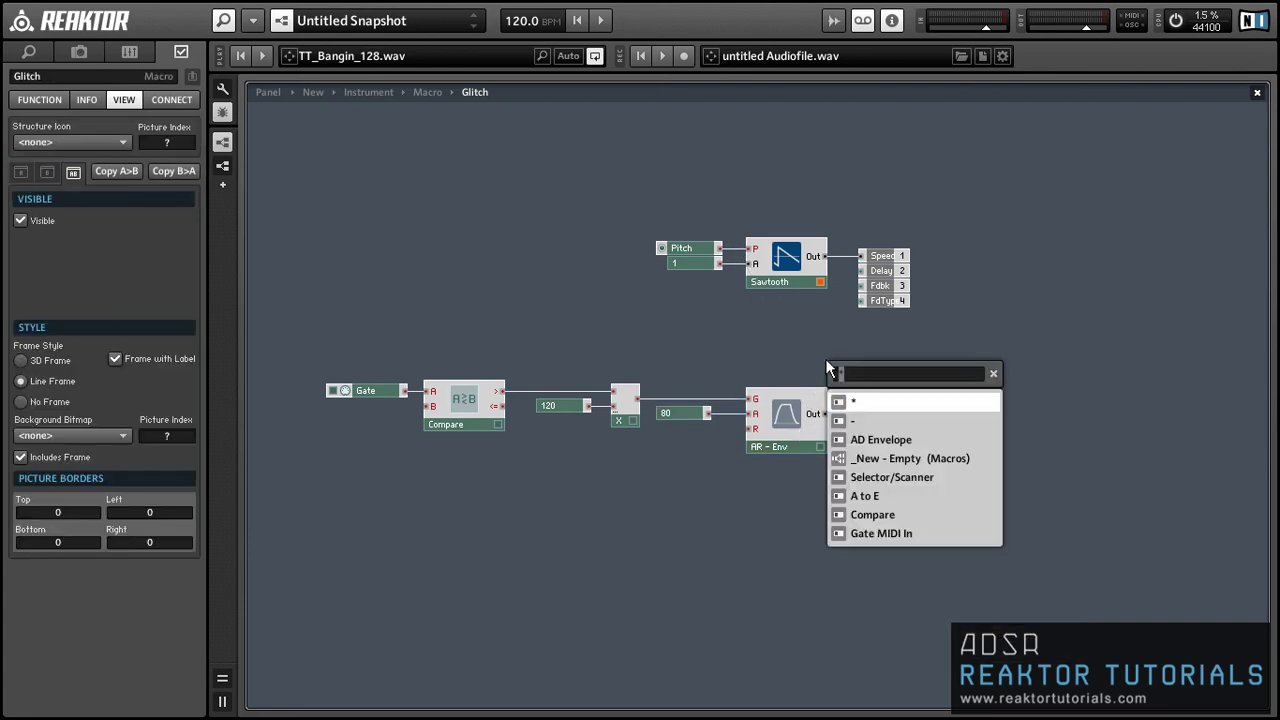
{"action": "type", "text": "a to"}
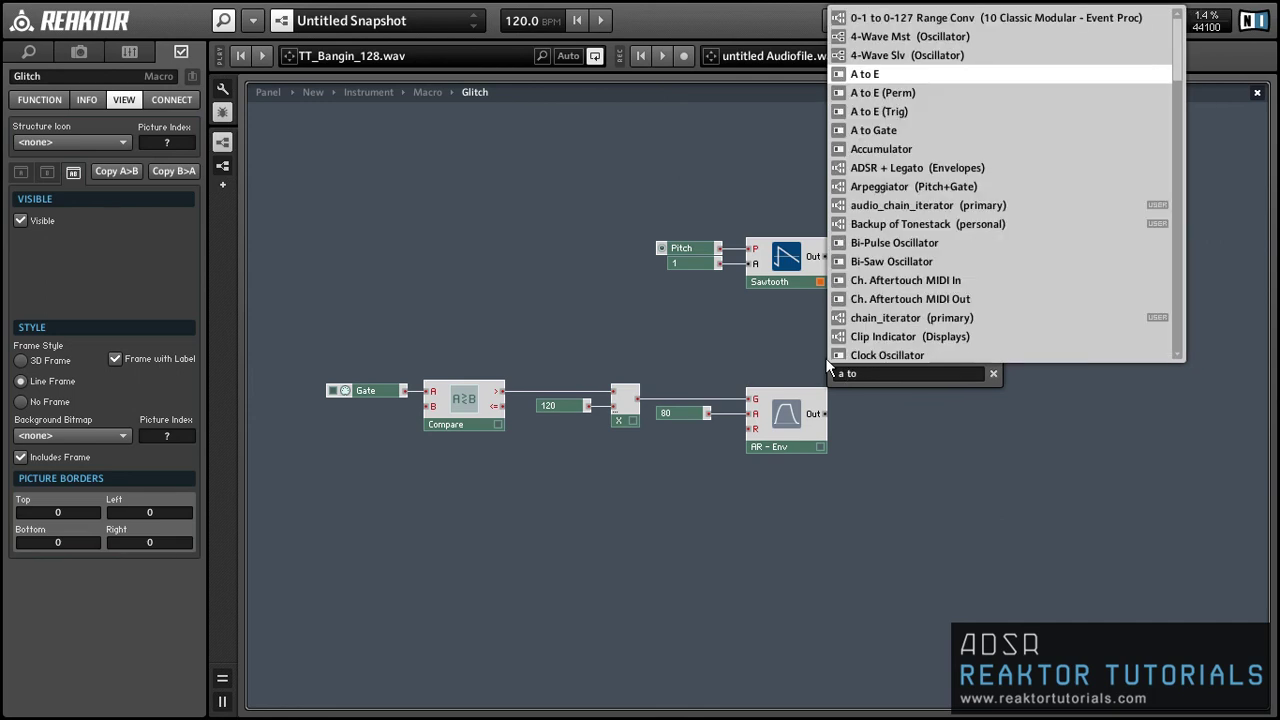
{"action": "key", "text": "Return"}
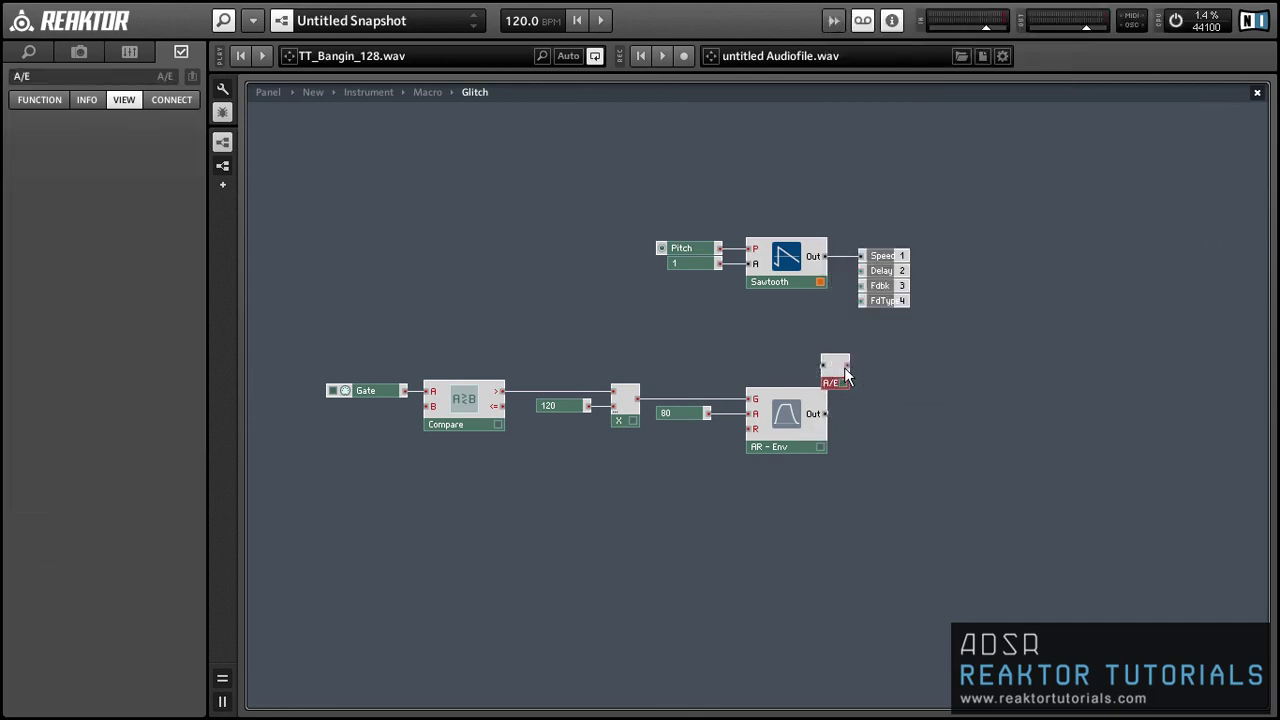
{"action": "left_click_drag", "start_coordinate": [847, 366], "coordinate": [749, 248]}
{"action": "left_click_drag", "start_coordinate": [842, 388], "coordinate": [400, 372]}
Step: Delete the old Pitch control and 80 constant, then create an Attack control for the envelope
{"action": "right_click", "coordinate": [474, 404]}
{"action": "key", "text": "Escape"}
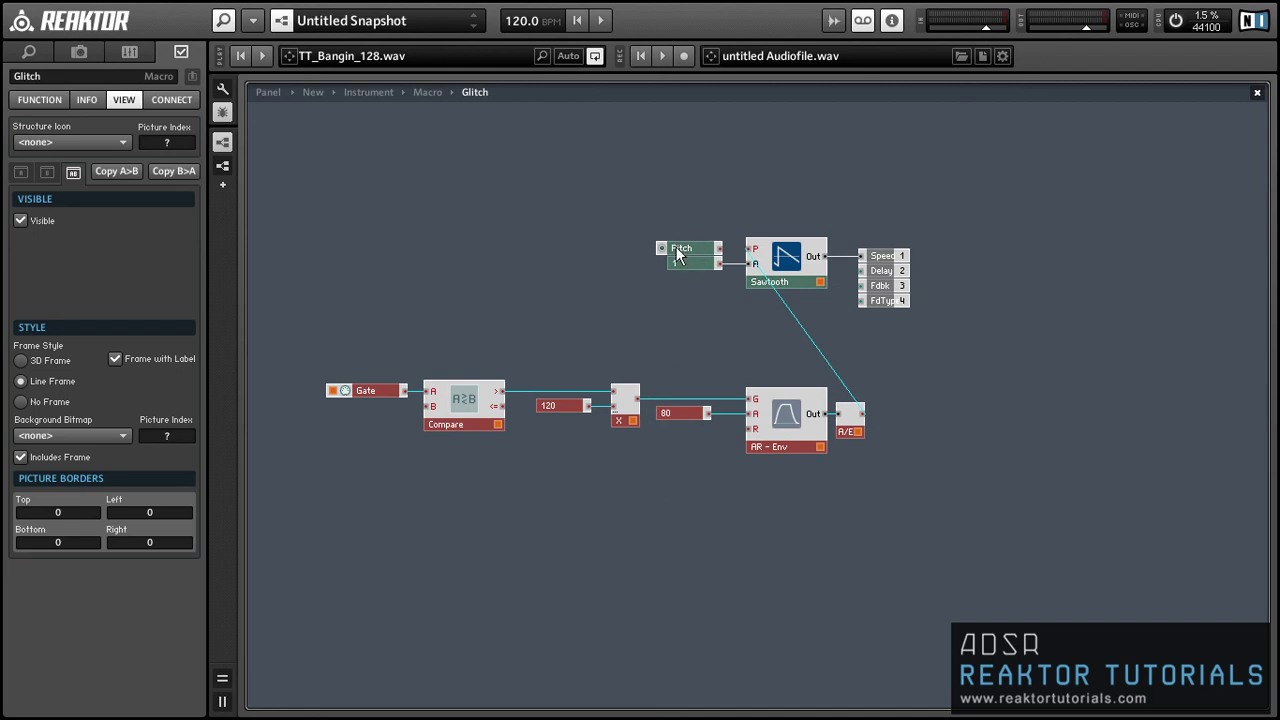
{"action": "left_click", "coordinate": [678, 250]}
{"action": "left_click", "coordinate": [776, 383]}
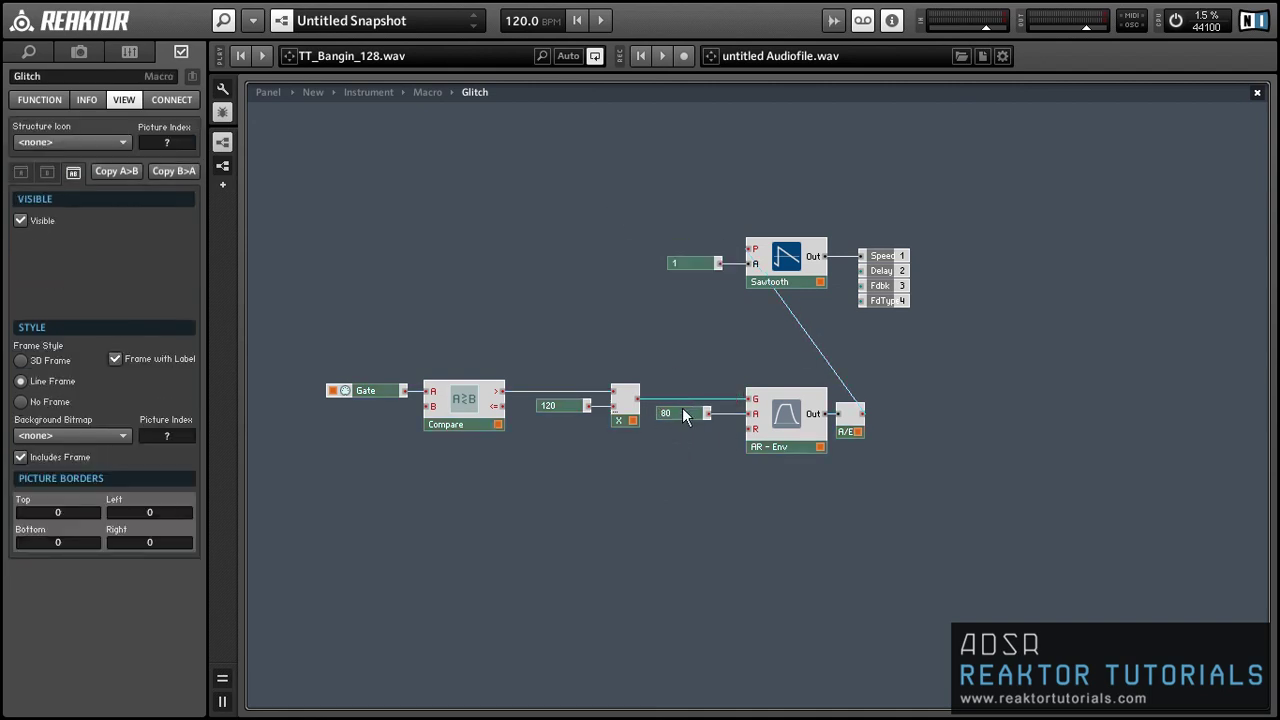
{"action": "left_click", "coordinate": [682, 409]}
{"action": "key", "text": "Delete"}
{"action": "right_click", "coordinate": [752, 424]}
{"action": "left_click", "coordinate": [795, 433]}
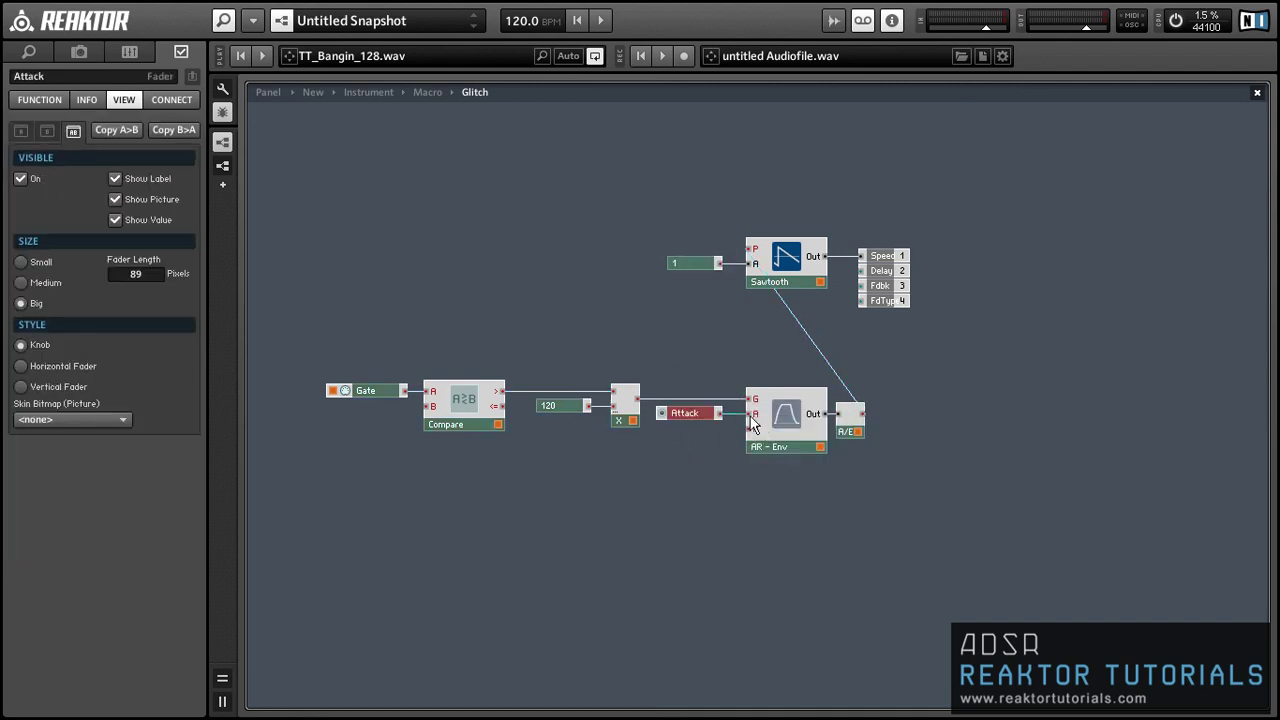
Step: Show the knob panel, start the loop and raise the Glitch Attack knob to 68
{"action": "left_click", "coordinate": [284, 92]}
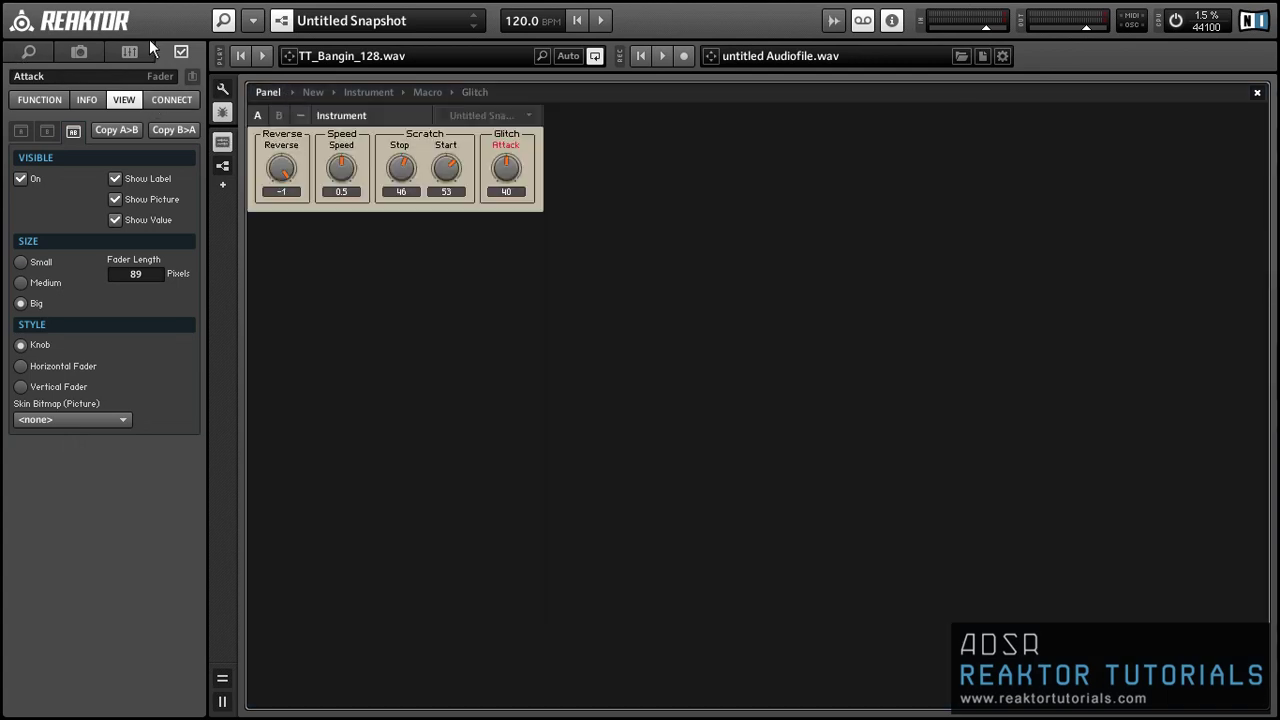
{"action": "left_click", "coordinate": [263, 55]}
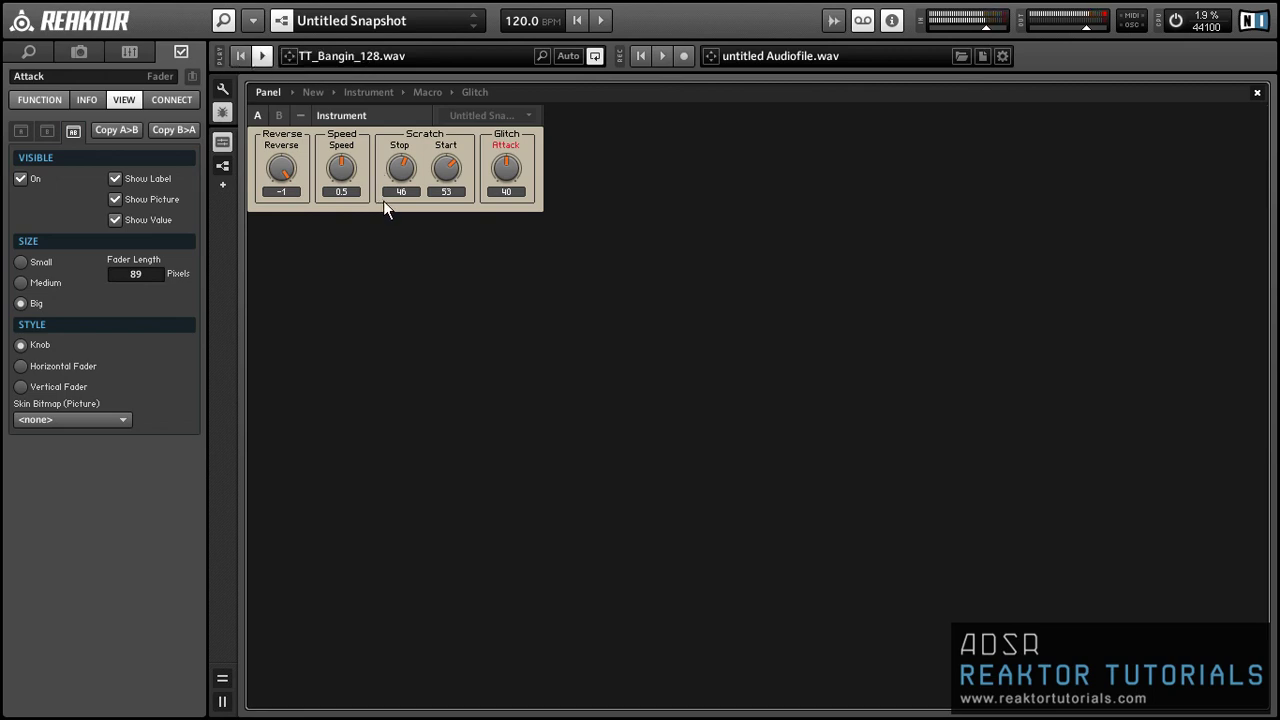
{"action": "left_click_drag", "start_coordinate": [506, 170], "coordinate": [502, 141]}
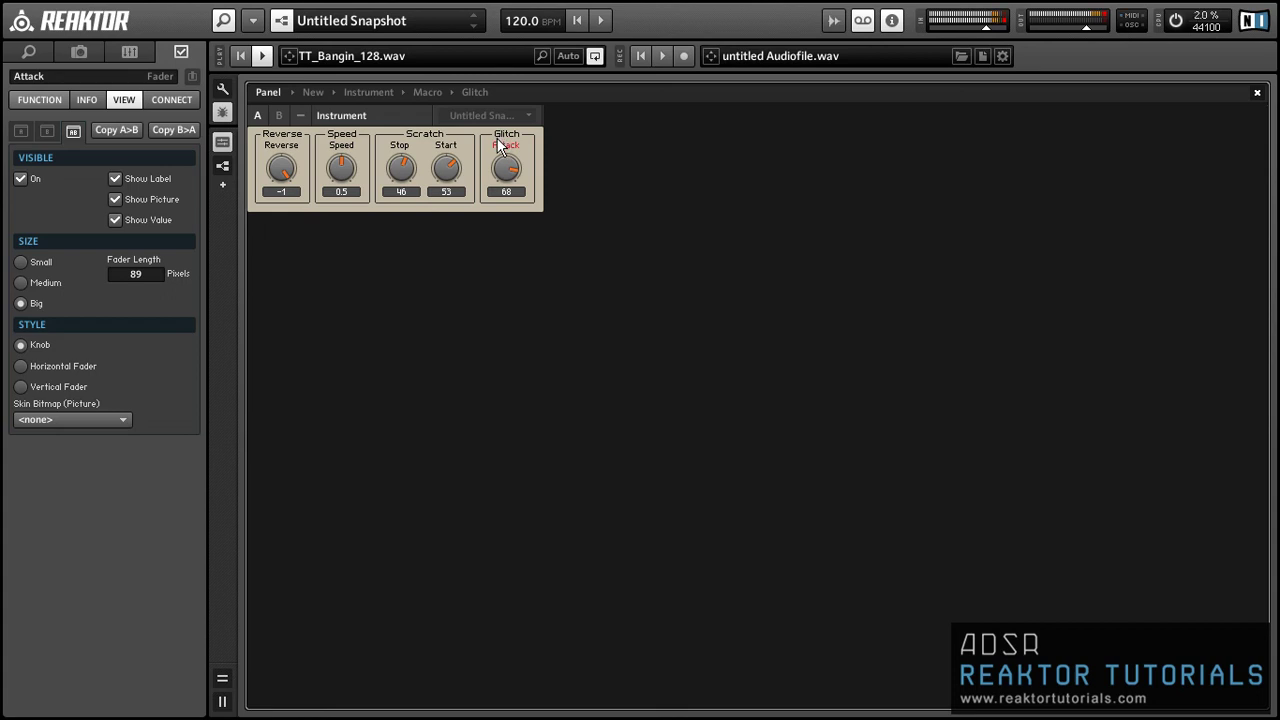